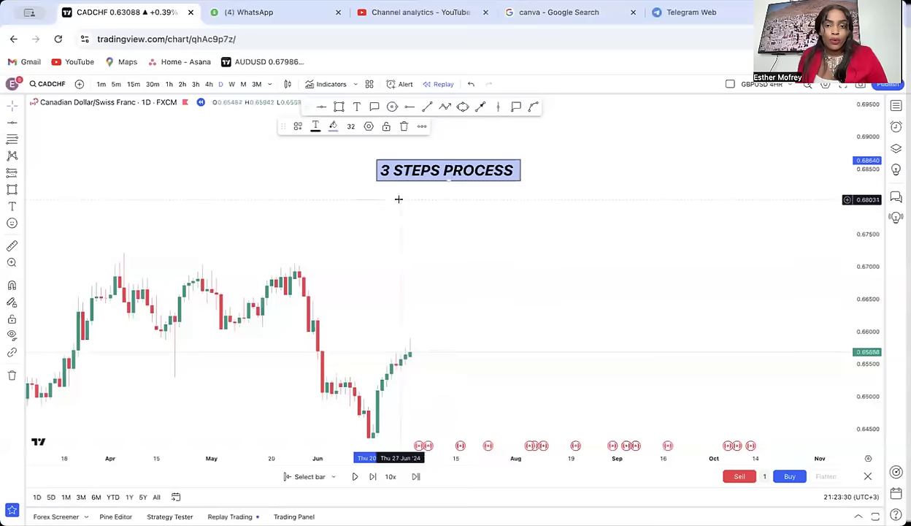
Step: Draw two vertical trend lines in the empty chart area, near 20 May and 17 June, from about 0.715 down to 0.690
{"action": "left_click_drag", "start_coordinate": [609, 195], "coordinate": [639, 307]}
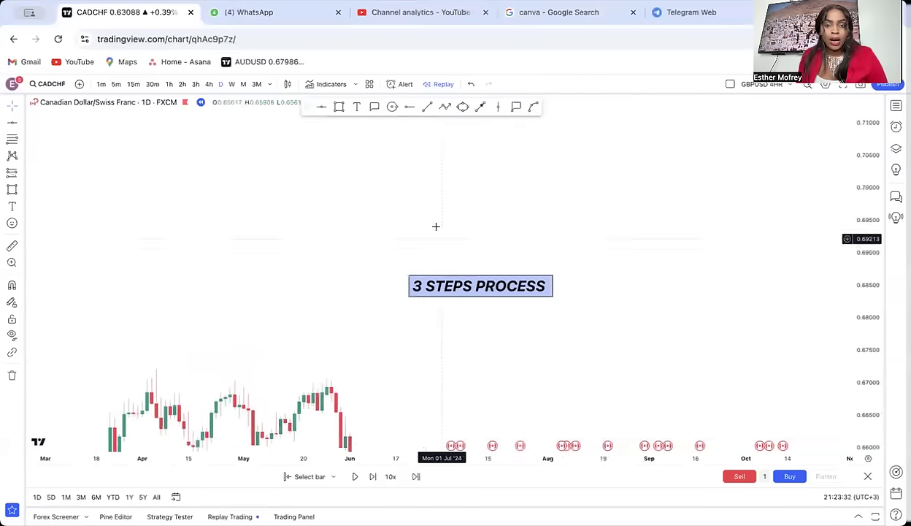
{"action": "left_click_drag", "start_coordinate": [415, 144], "coordinate": [465, 198]}
{"action": "left_click", "coordinate": [428, 107]}
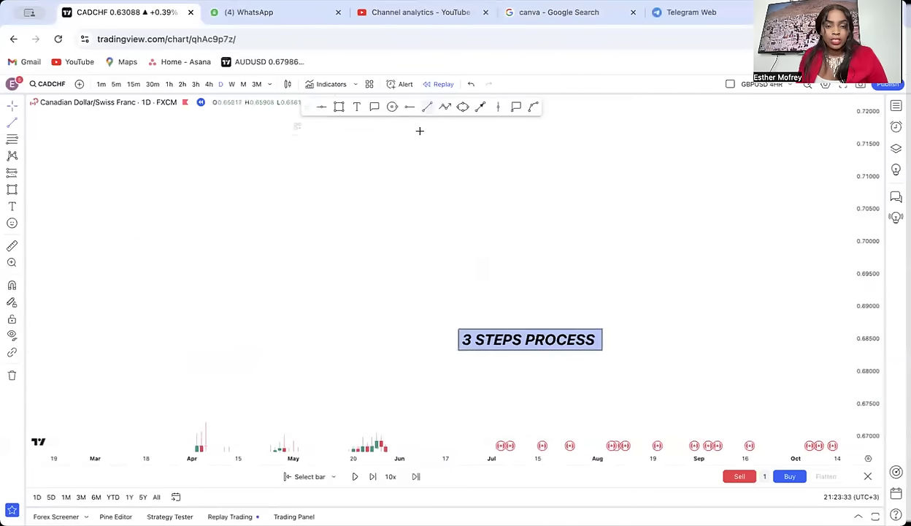
{"action": "left_click", "coordinate": [349, 142]}
{"action": "left_click", "coordinate": [350, 300]}
{"action": "left_click_drag", "start_coordinate": [441, 143], "coordinate": [437, 168]}
{"action": "left_click", "coordinate": [427, 106]}
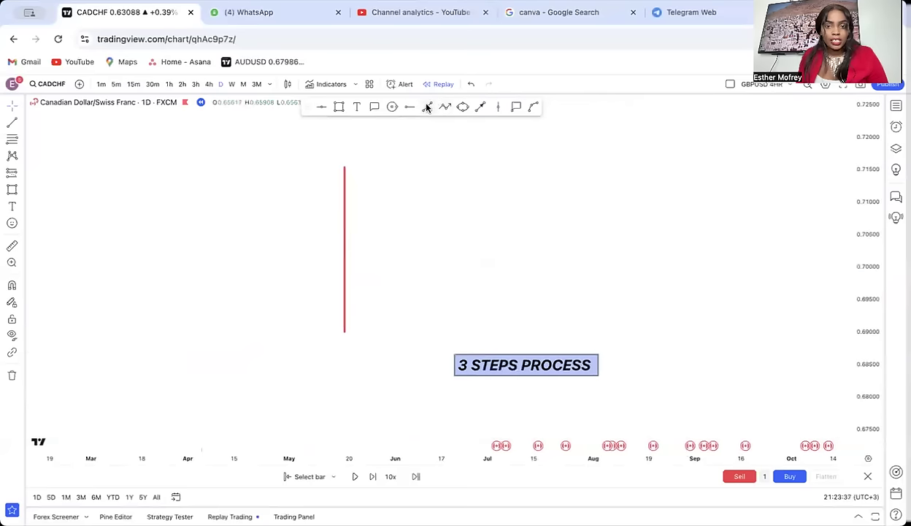
{"action": "left_click", "coordinate": [441, 169]}
{"action": "left_click", "coordinate": [441, 332]}
{"action": "left_click", "coordinate": [511, 213]}
Step: Draw a near-horizontal trend line at about 0.712 from 29 Mar '24 to 29 Jul '24, crossing both vertical lines
{"action": "left_click_drag", "start_coordinate": [331, 132], "coordinate": [373, 140]}
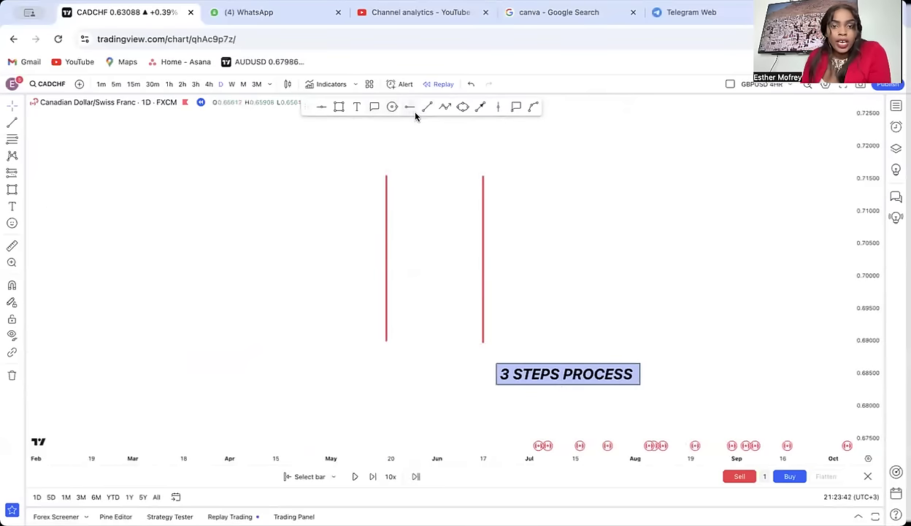
{"action": "left_click", "coordinate": [224, 199]}
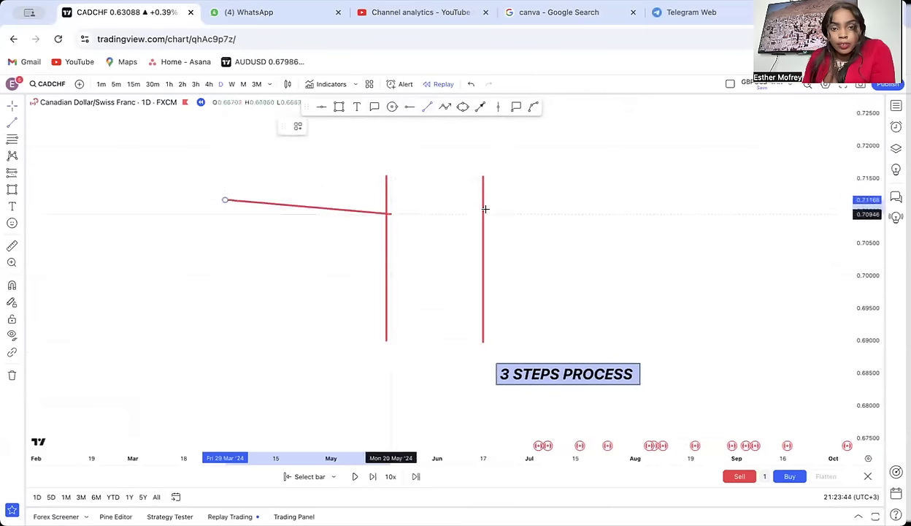
{"action": "left_click", "coordinate": [619, 198]}
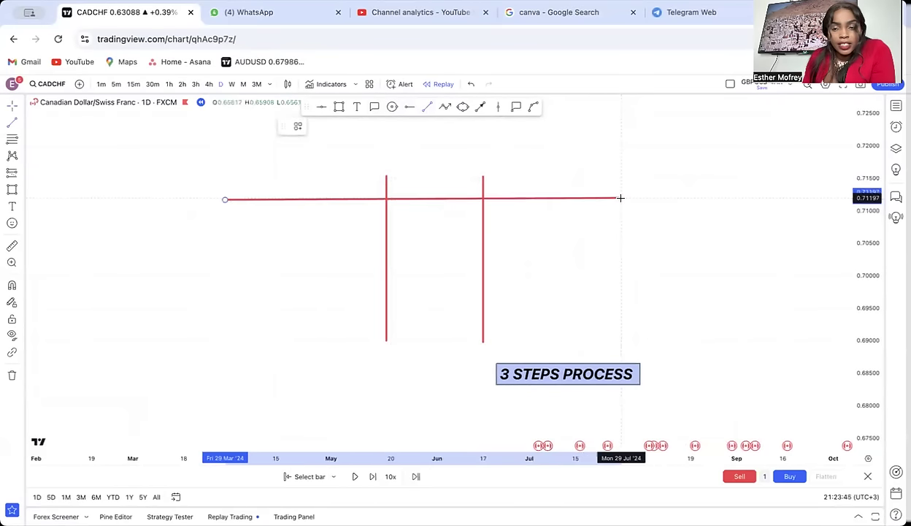
Step: Add the text "step 1" above the horizontal line in the first column
{"action": "left_click", "coordinate": [357, 107]}
{"action": "left_click", "coordinate": [271, 176]}
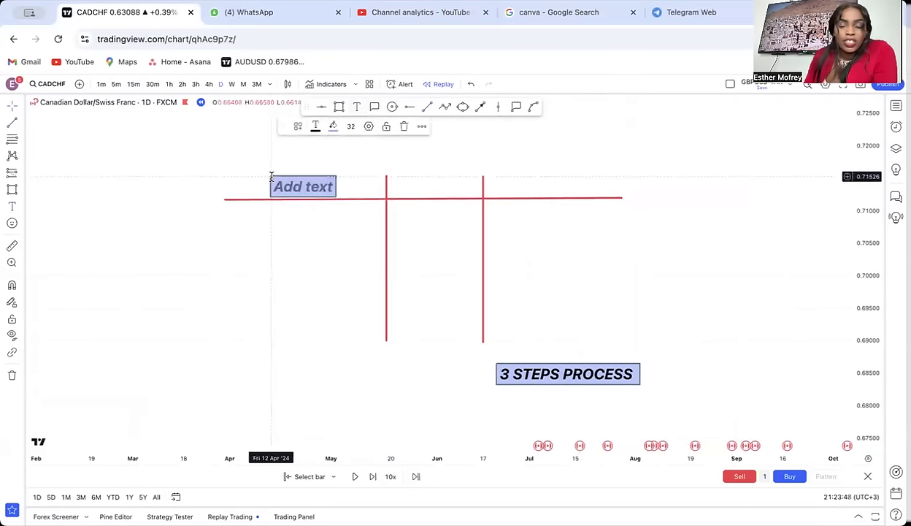
{"action": "type", "text": "s"}
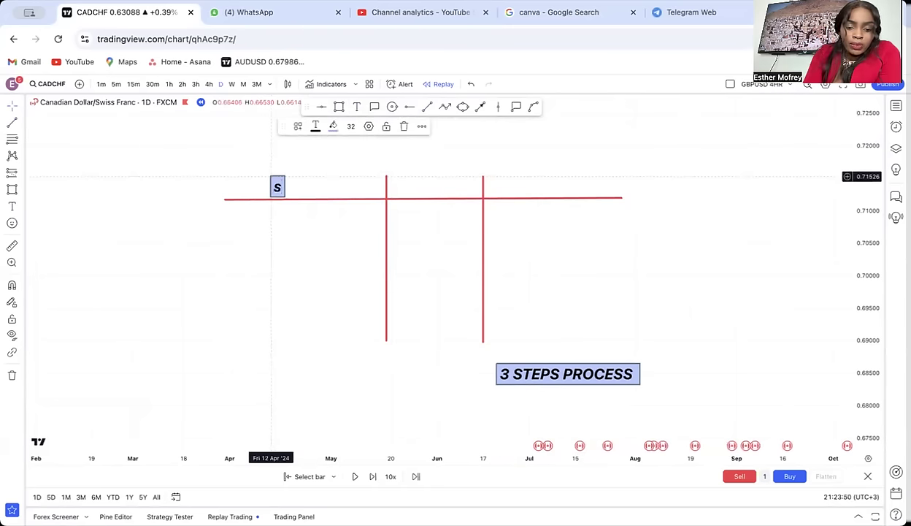
{"action": "type", "text": "tep 1"}
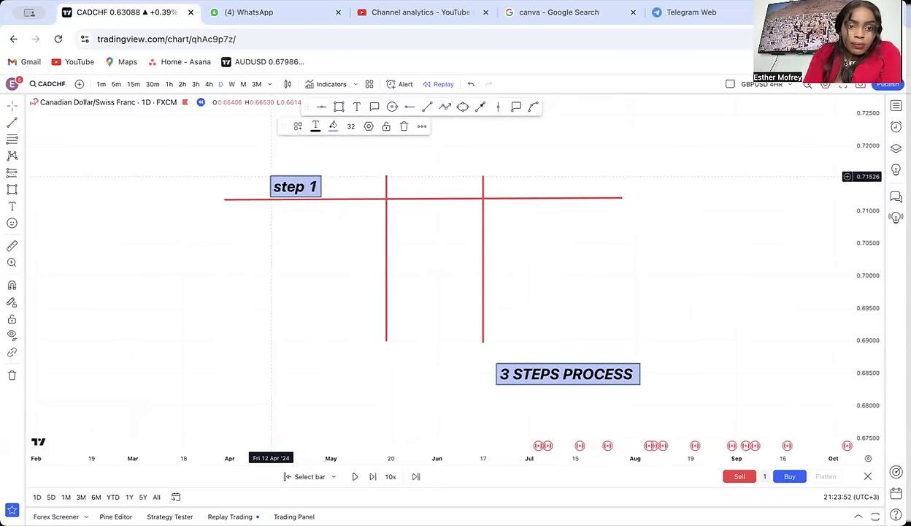
{"action": "left_click", "coordinate": [372, 165]}
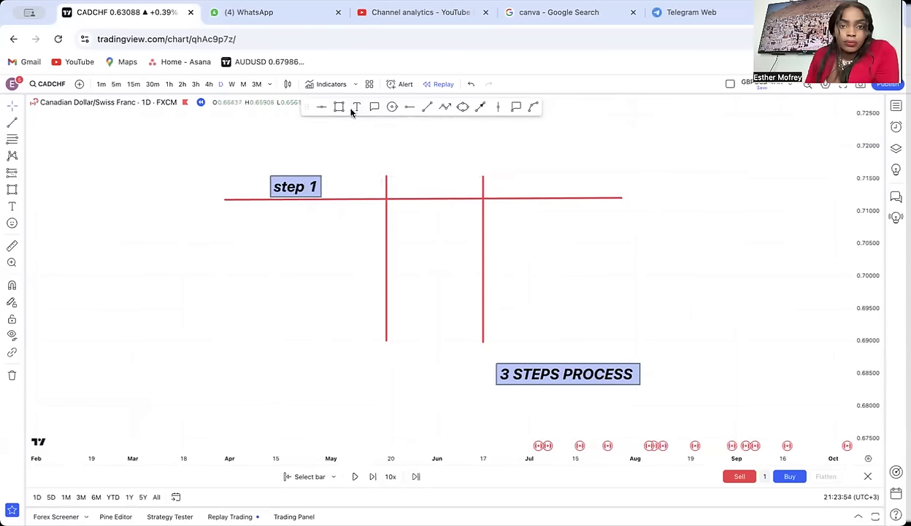
Step: Add the text "step 2" between the two vertical lines and position it above the horizontal line
{"action": "left_click", "coordinate": [403, 187]}
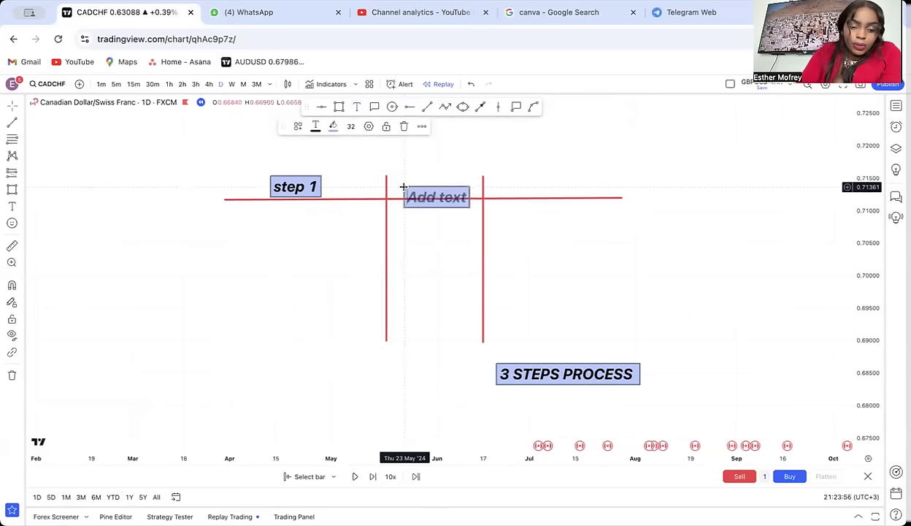
{"action": "type", "text": "step 2"}
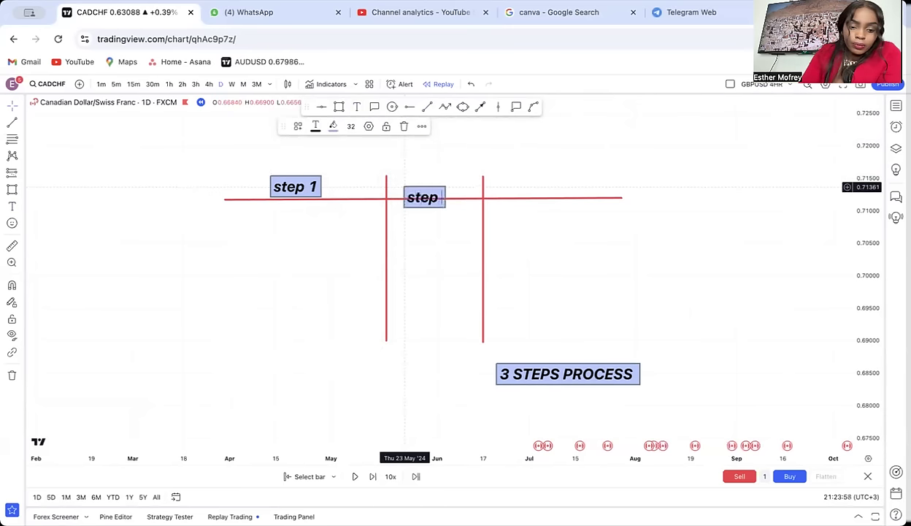
{"action": "left_click", "coordinate": [428, 179]}
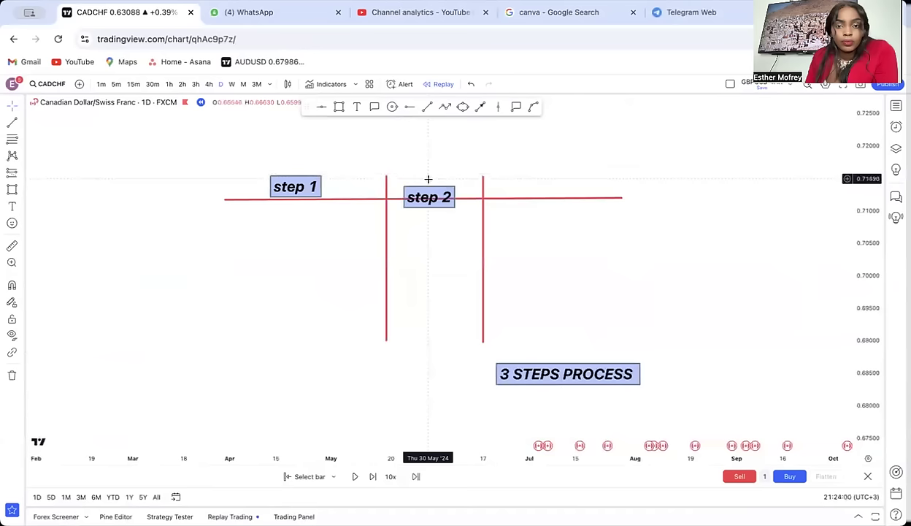
{"action": "left_click_drag", "start_coordinate": [428, 190], "coordinate": [433, 173]}
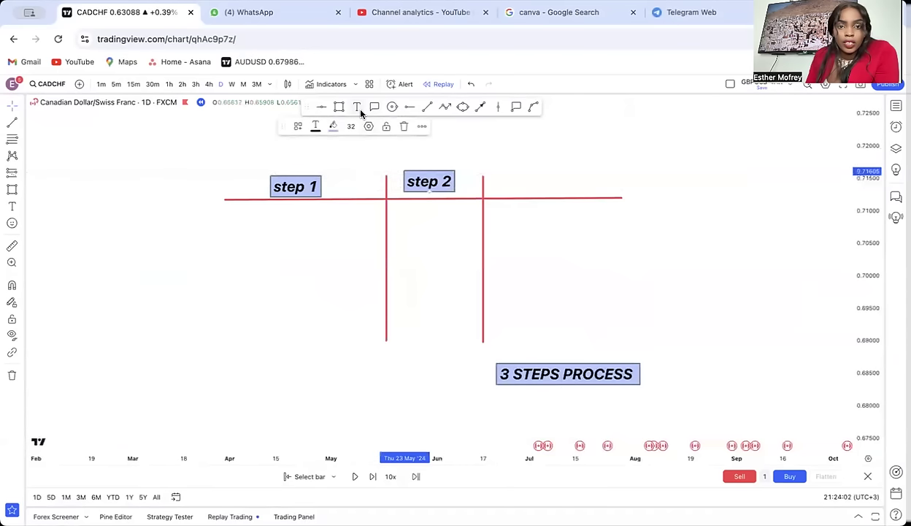
Step: Add the text "step 3" in the third column and position it above the horizontal line
{"action": "left_click", "coordinate": [518, 184]}
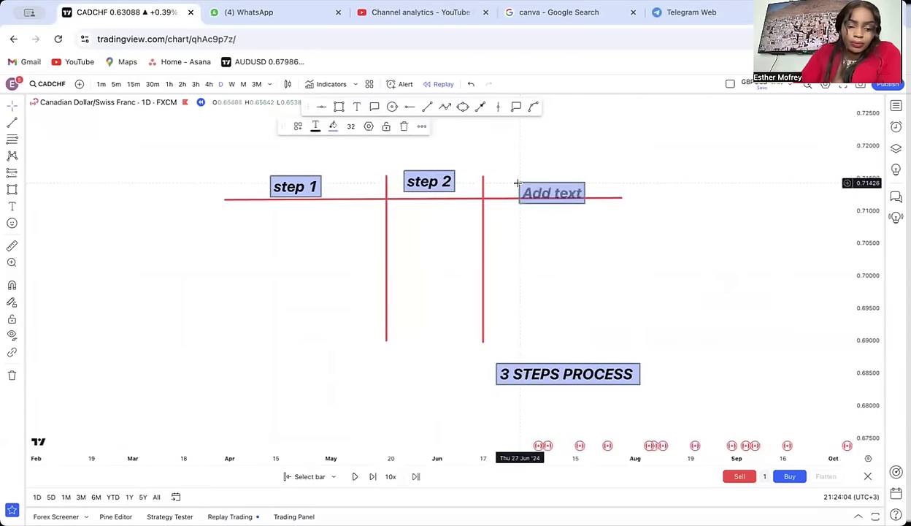
{"action": "type", "text": "step 3"}
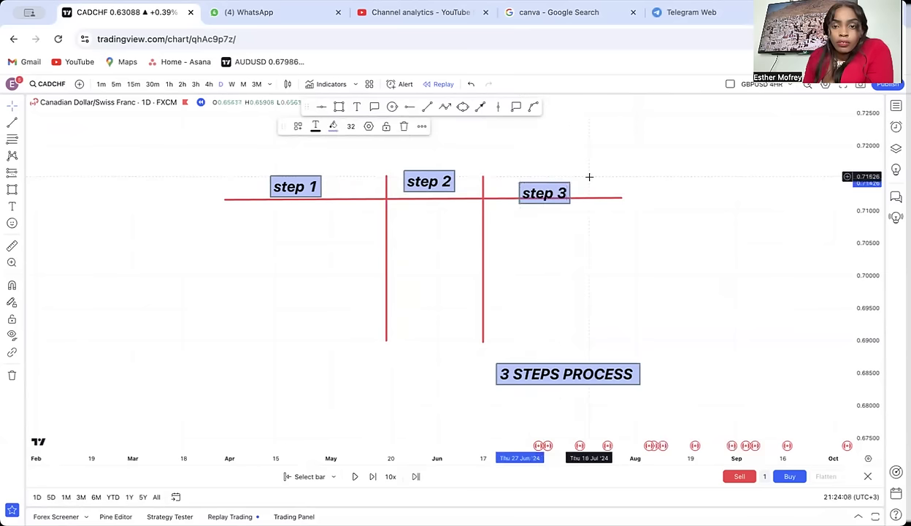
{"action": "mouse_move", "coordinate": [560, 202]}
{"action": "left_mouse_down"}
{"action": "mouse_move", "coordinate": [561, 183]}
{"action": "mouse_move", "coordinate": [571, 190]}
{"action": "left_mouse_up"}
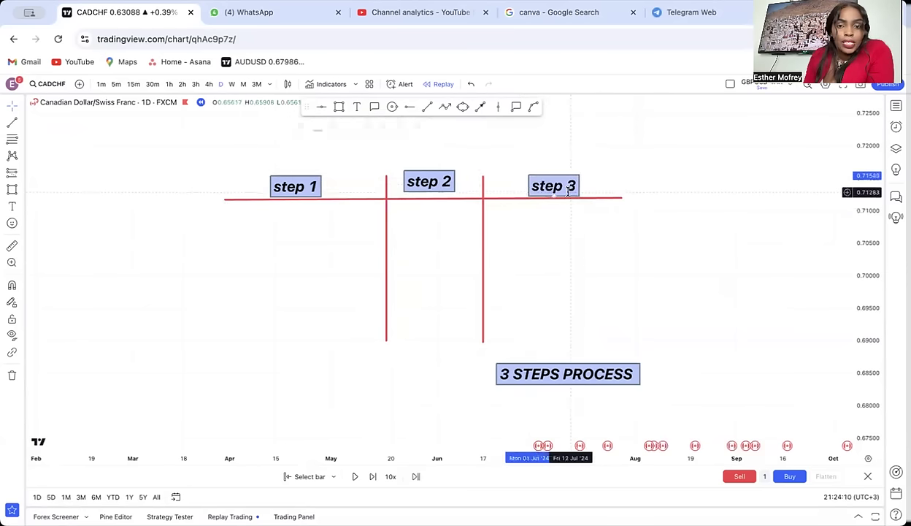
Step: Add the text "timeframe" below the horizontal line and centre it under the step 1 heading
{"action": "left_click", "coordinate": [356, 107]}
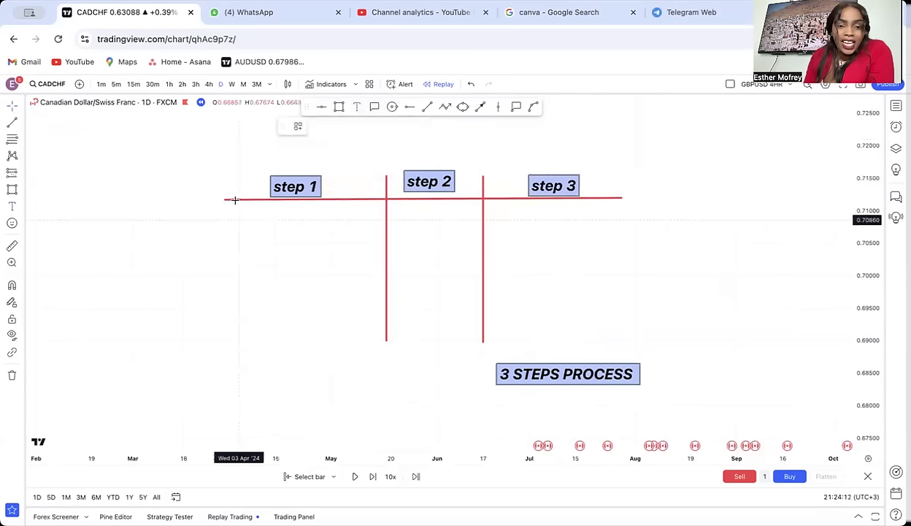
{"action": "left_click", "coordinate": [226, 231]}
{"action": "type", "text": "t"}
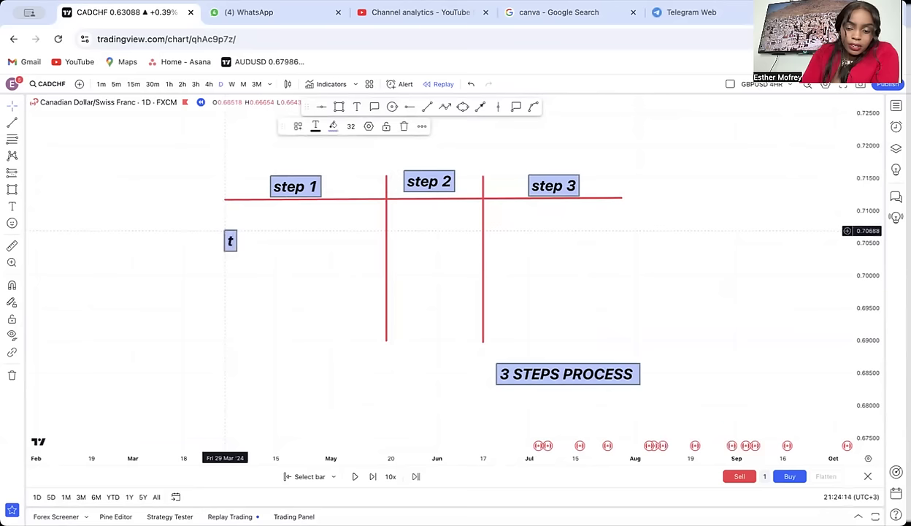
{"action": "type", "text": "imeframe"}
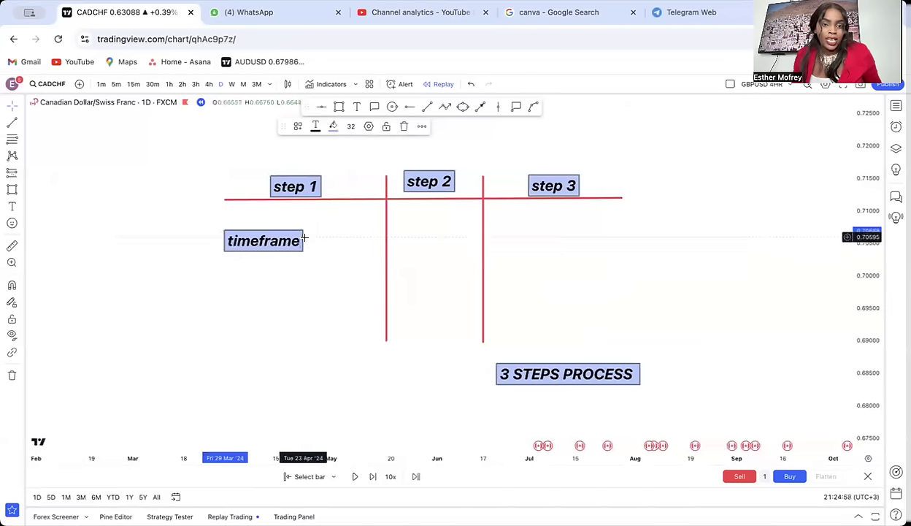
{"action": "left_click", "coordinate": [270, 254]}
{"action": "left_click_drag", "start_coordinate": [272, 248], "coordinate": [304, 243]}
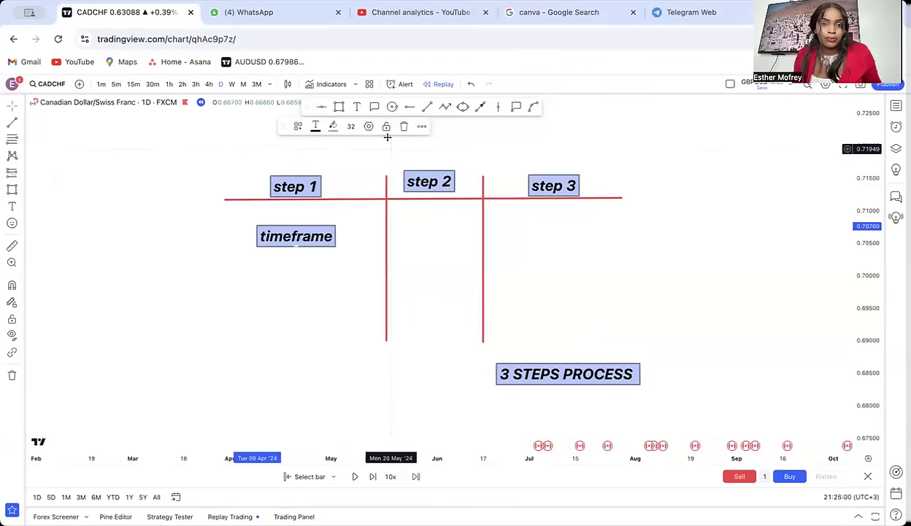
Step: Add the text "strategy" under the step 2 heading and move it up roughly level with "timeframe"
{"action": "left_click", "coordinate": [357, 107]}
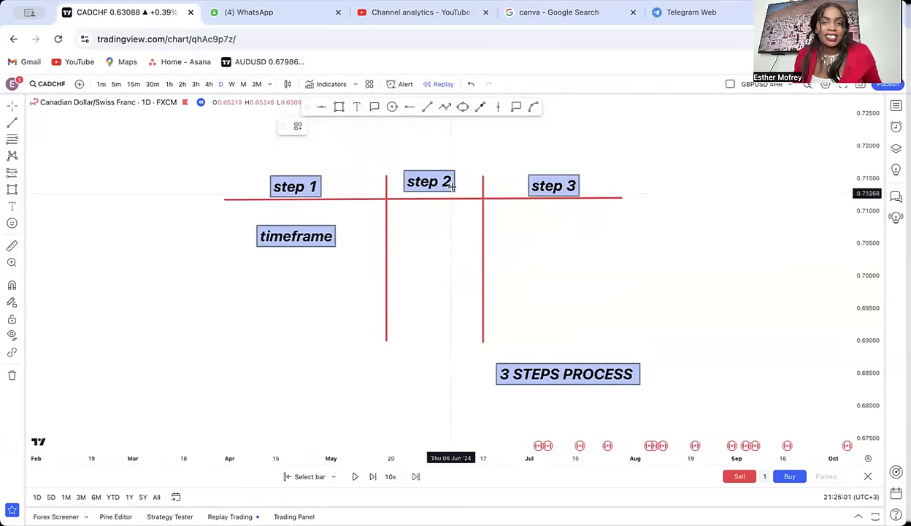
{"action": "left_click", "coordinate": [401, 232]}
{"action": "type", "text": "s"}
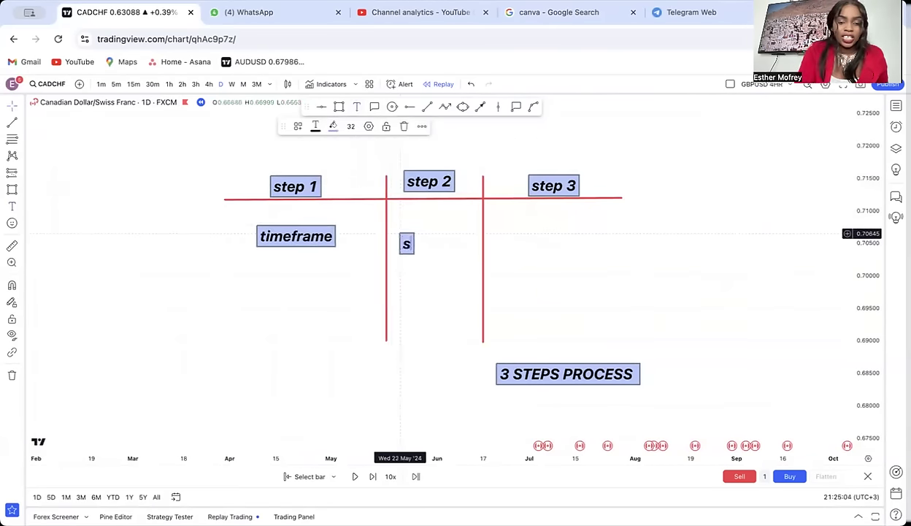
{"action": "type", "text": "trategy"}
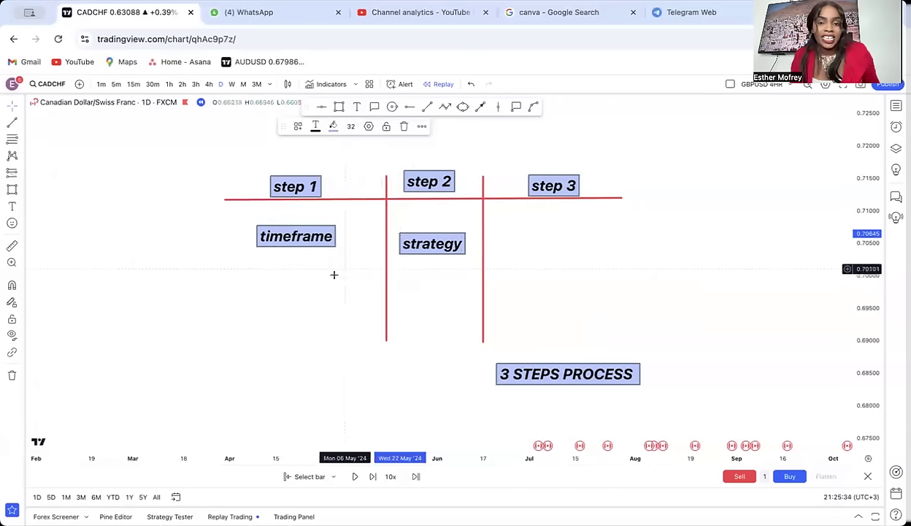
{"action": "left_click", "coordinate": [418, 254]}
{"action": "left_click_drag", "start_coordinate": [422, 248], "coordinate": [422, 244]}
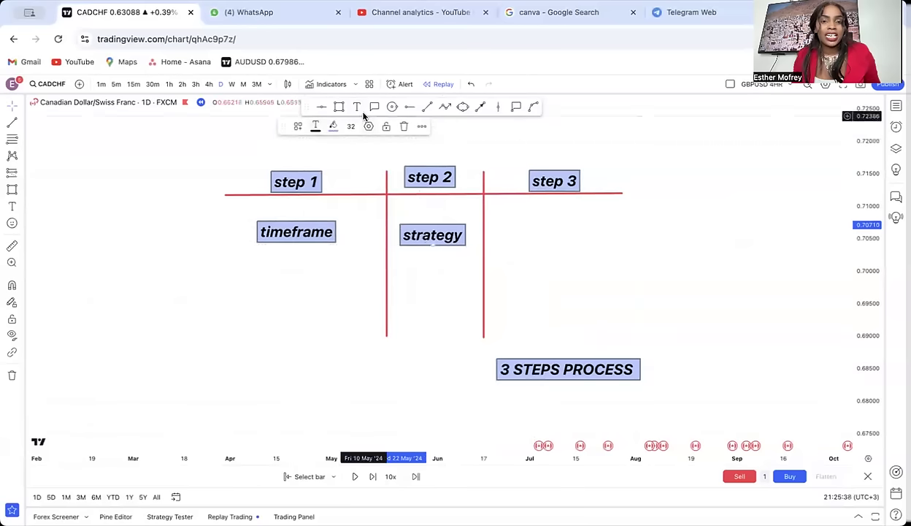
Step: Try to add a three-line text reading "entry", "target" and "exit" under the step 3 heading
{"action": "left_click", "coordinate": [407, 158]}
{"action": "left_click", "coordinate": [527, 227]}
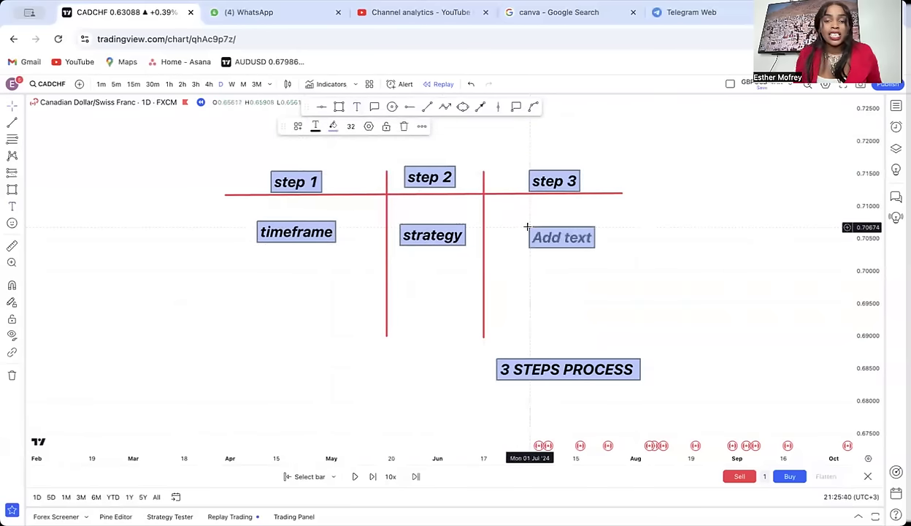
{"action": "type", "text": "entry"}
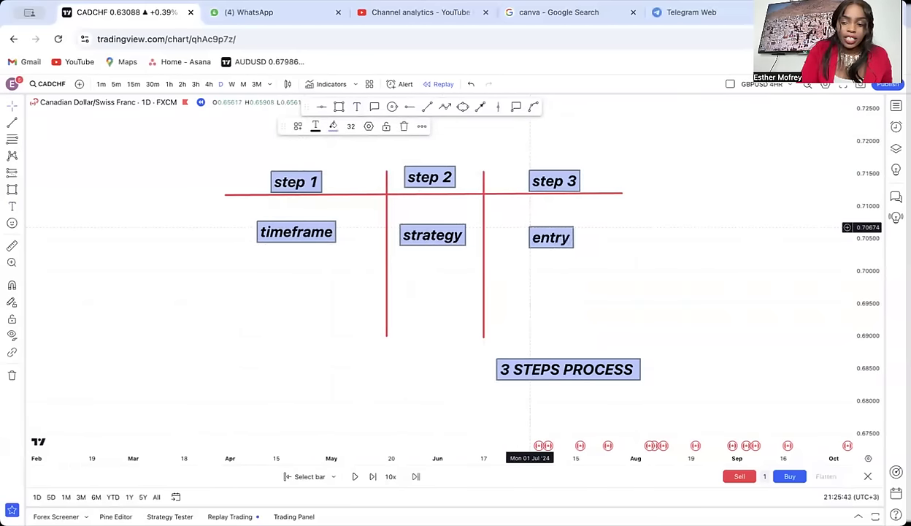
{"action": "key", "text": "Return"}
{"action": "type", "text": "targ"}
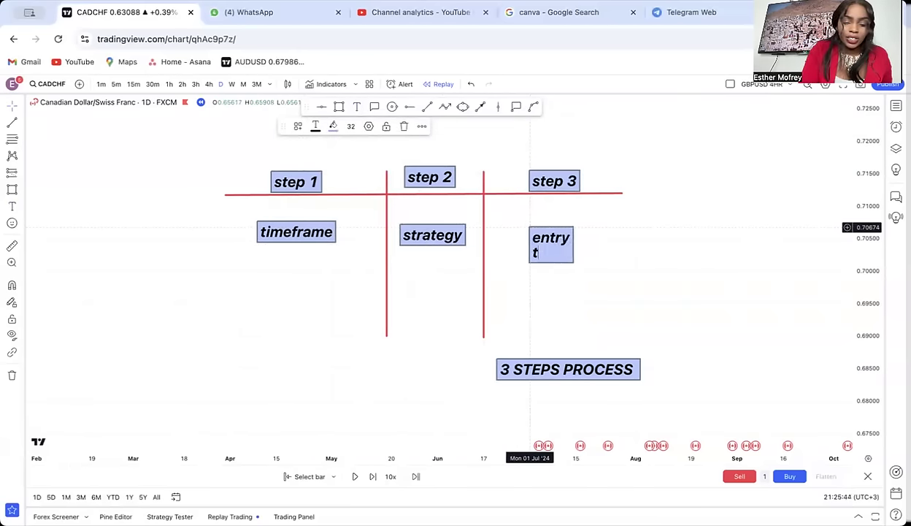
{"action": "type", "text": "et"}
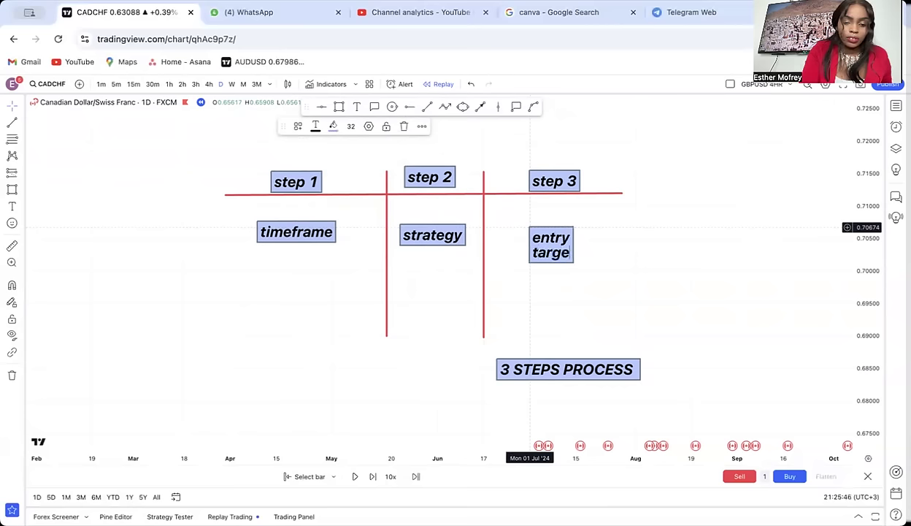
{"action": "key", "text": "Return"}
{"action": "type", "text": "exit"}
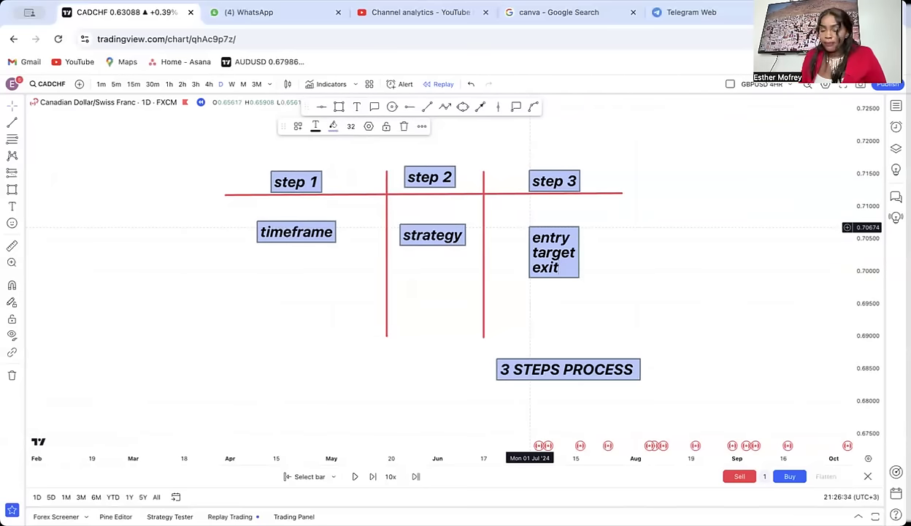
Step: Add the text "daily timeframe" below "timeframe" in the first column and centre it within the column
{"action": "left_click", "coordinate": [355, 109]}
{"action": "left_click", "coordinate": [259, 277]}
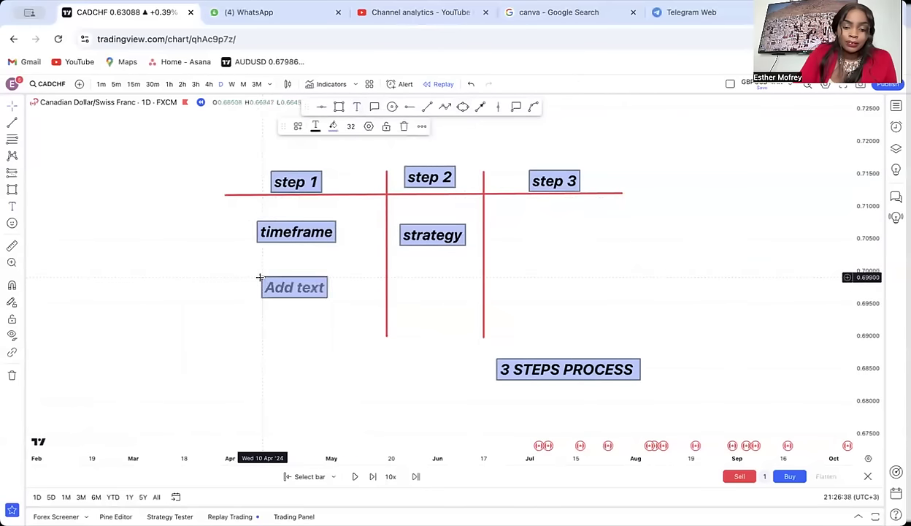
{"action": "type", "text": "daily"}
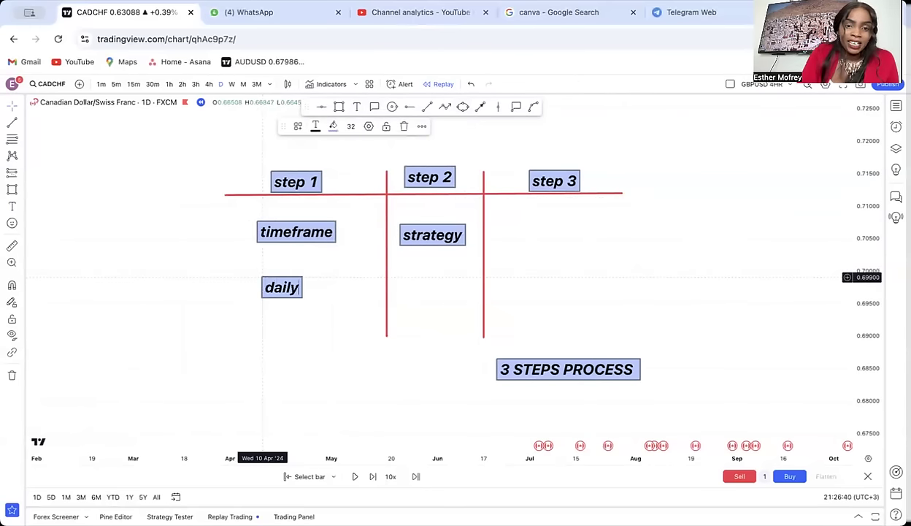
{"action": "type", "text": " timf"}
{"action": "key", "text": "BackSpace"}
{"action": "type", "text": "e"}
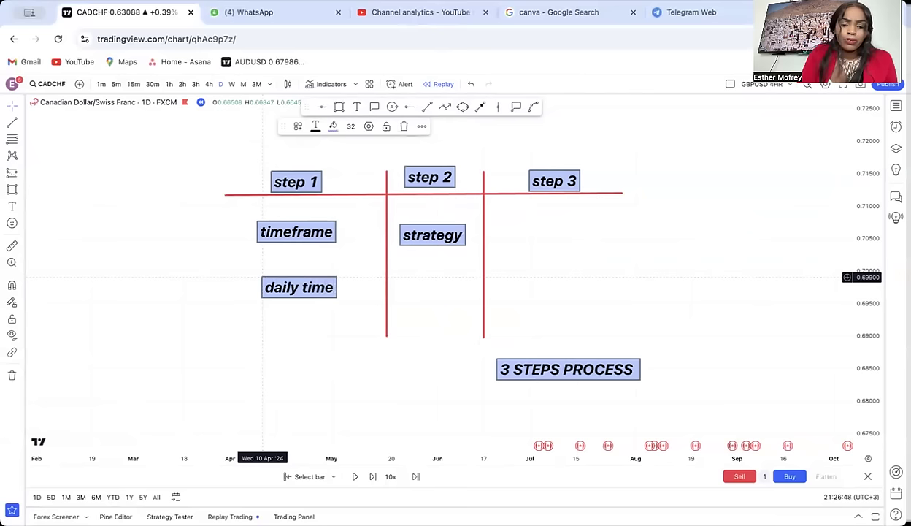
{"action": "type", "text": "frame"}
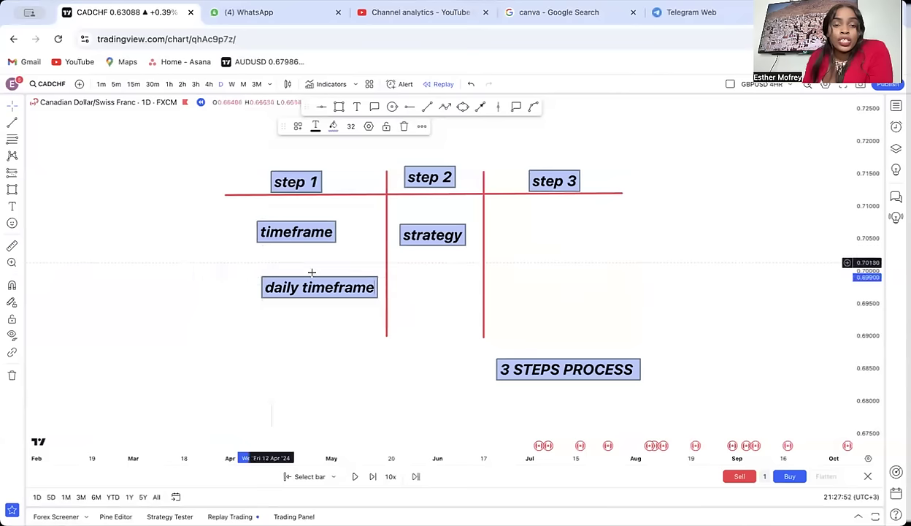
{"action": "left_click_drag", "start_coordinate": [322, 294], "coordinate": [304, 296]}
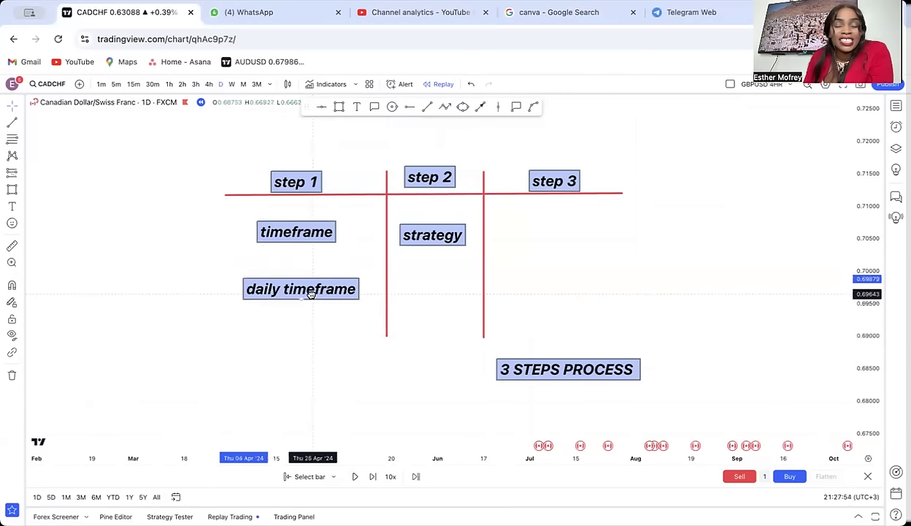
Step: Add a two-line text reading "opt d/t" and "d/b" below "strategy" in the second column
{"action": "left_click", "coordinate": [358, 107]}
{"action": "left_click", "coordinate": [400, 289]}
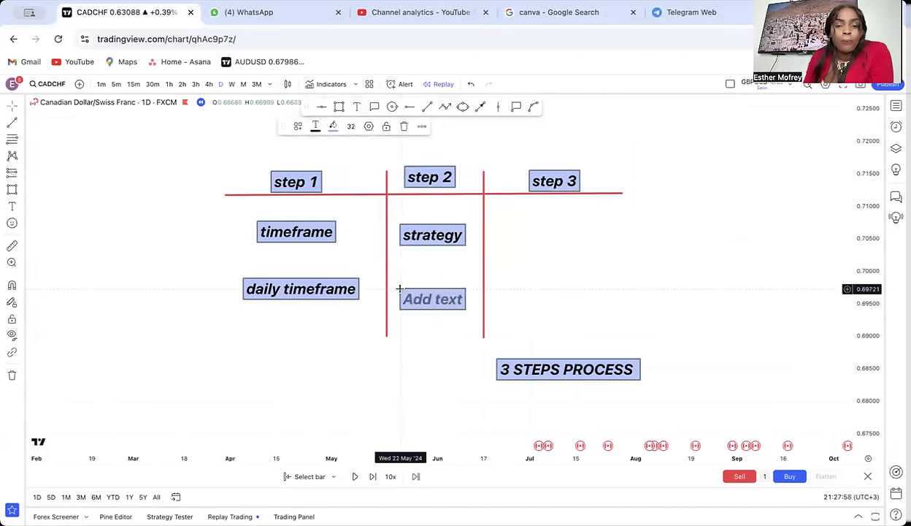
{"action": "type", "text": "opt"}
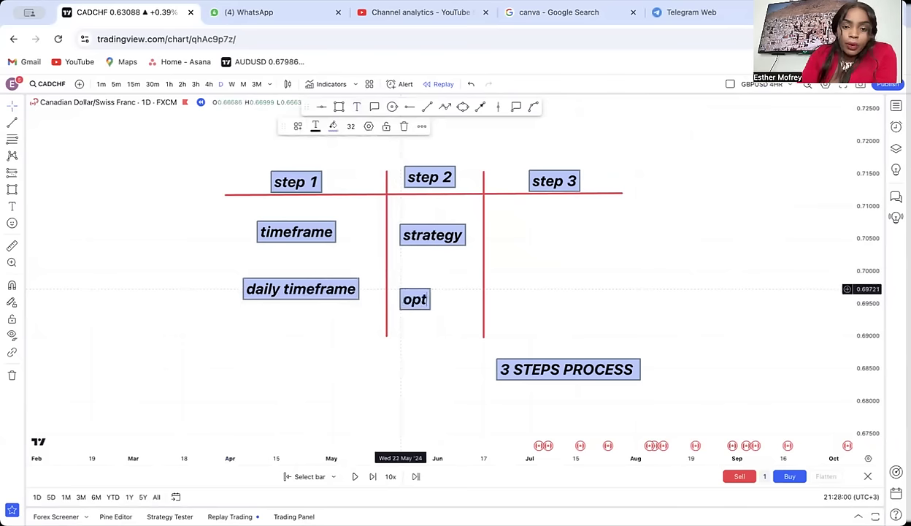
{"action": "type", "text": " d/t"}
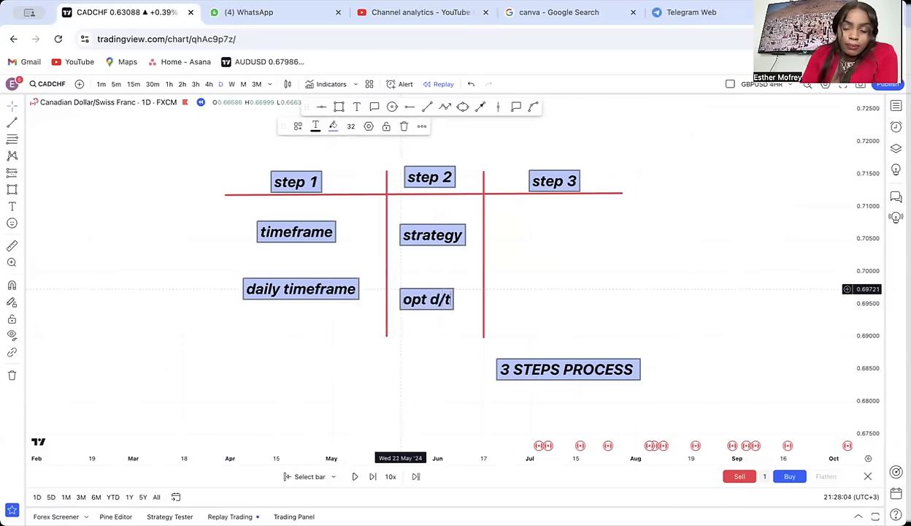
{"action": "key", "text": "Return"}
{"action": "type", "text": "d/b"}
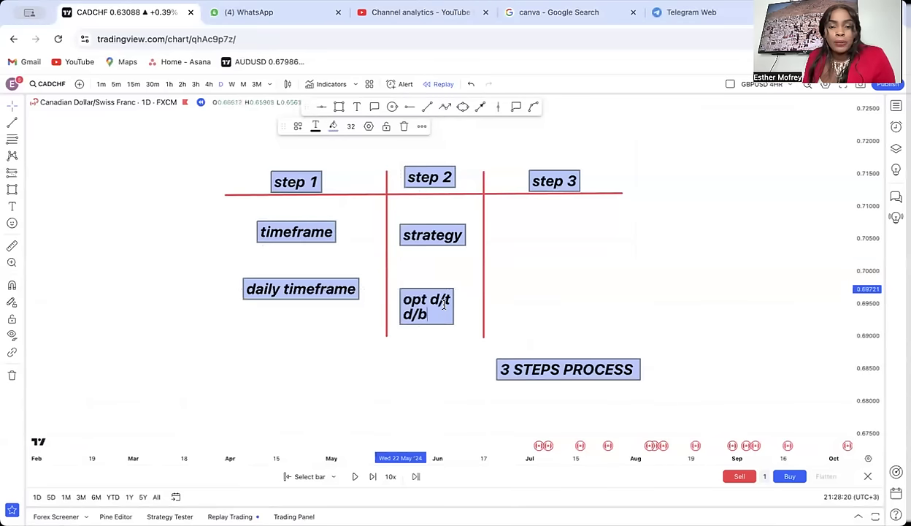
{"action": "left_click", "coordinate": [455, 328]}
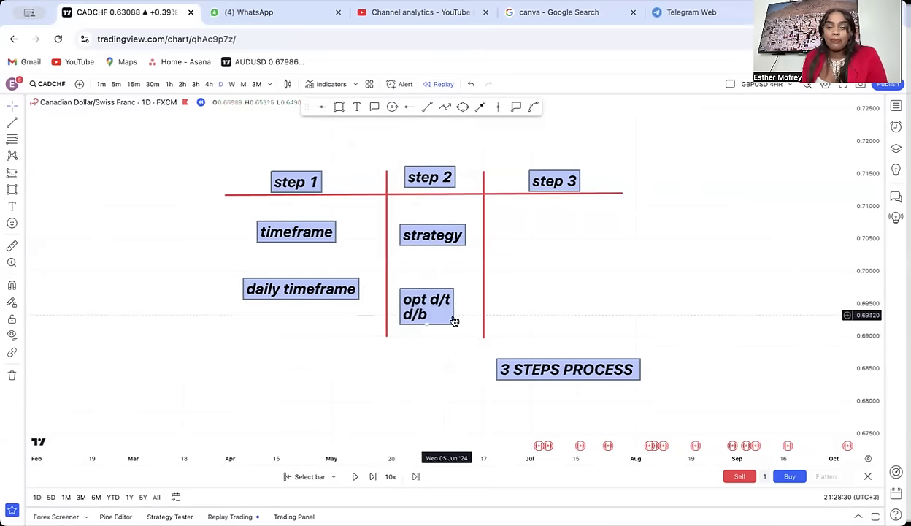
Step: Shift the "3 STEPS PROCESS" label slightly right and down, and add a three-line text reading "entry", "target" and "exit" under the step 3 heading
{"action": "left_click_drag", "start_coordinate": [588, 374], "coordinate": [620, 384]}
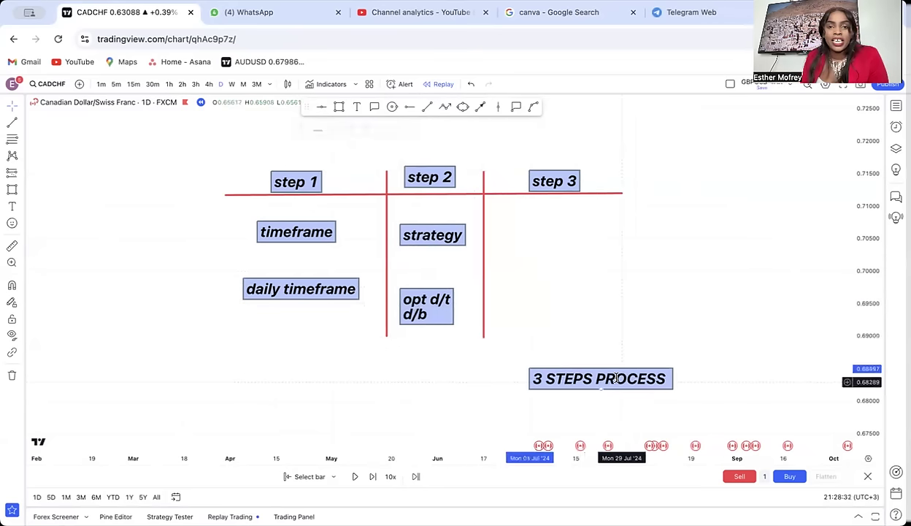
{"action": "left_click", "coordinate": [357, 108]}
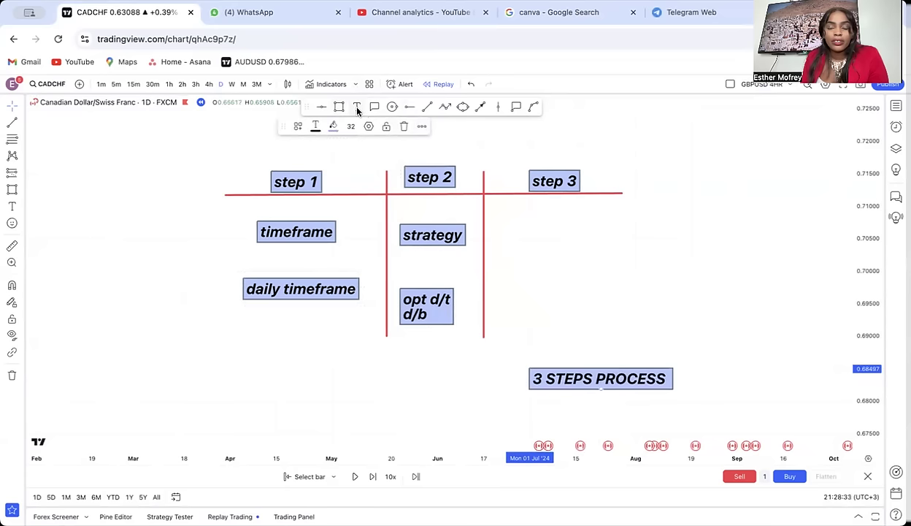
{"action": "left_click", "coordinate": [528, 223]}
{"action": "type", "text": "entry"}
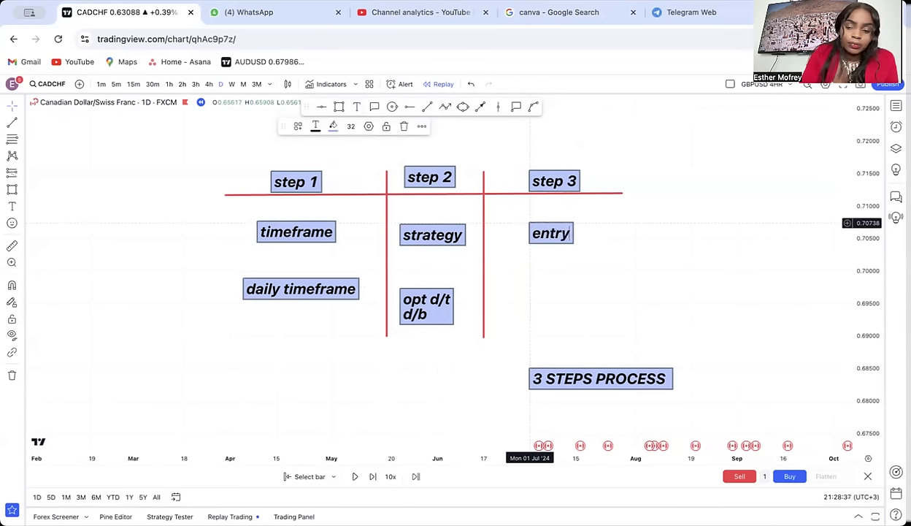
{"action": "key", "text": "Return"}
{"action": "type", "text": "tag"}
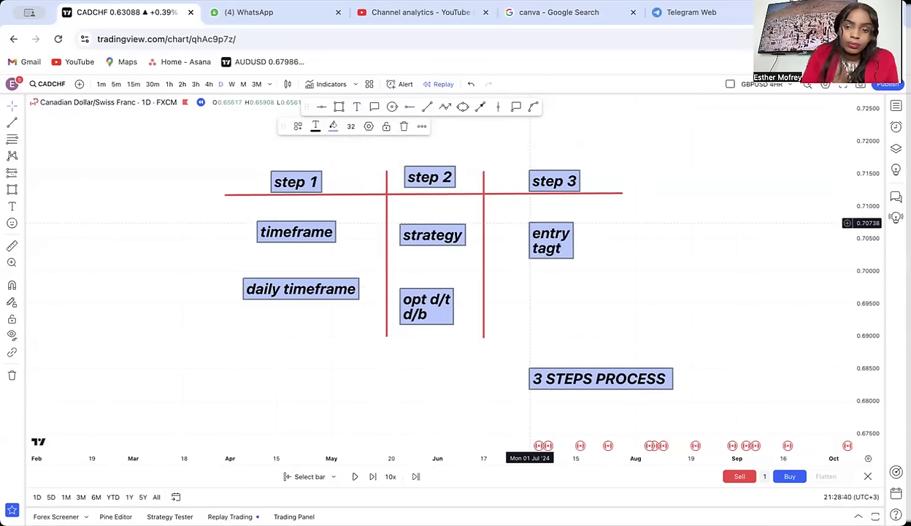
{"action": "key", "text": "BackSpace"}
{"action": "type", "text": "rget"}
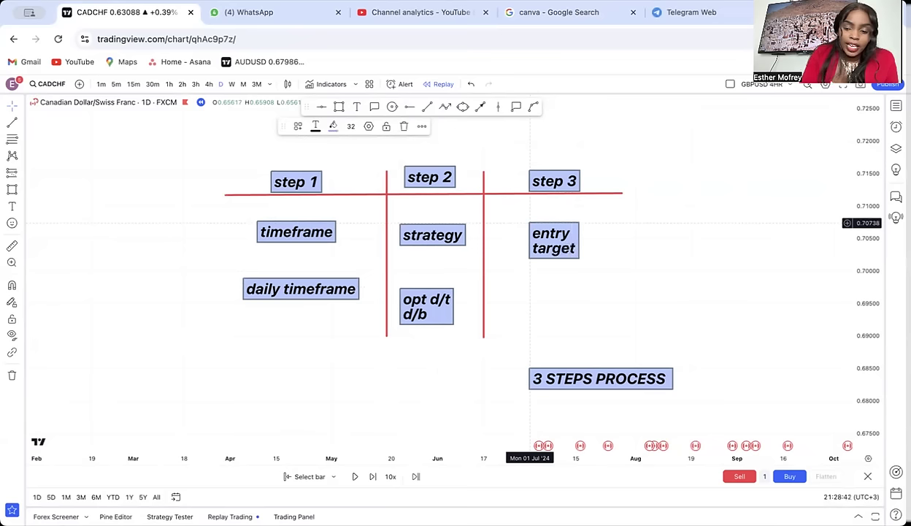
{"action": "key", "text": "Return"}
{"action": "type", "text": "e"}
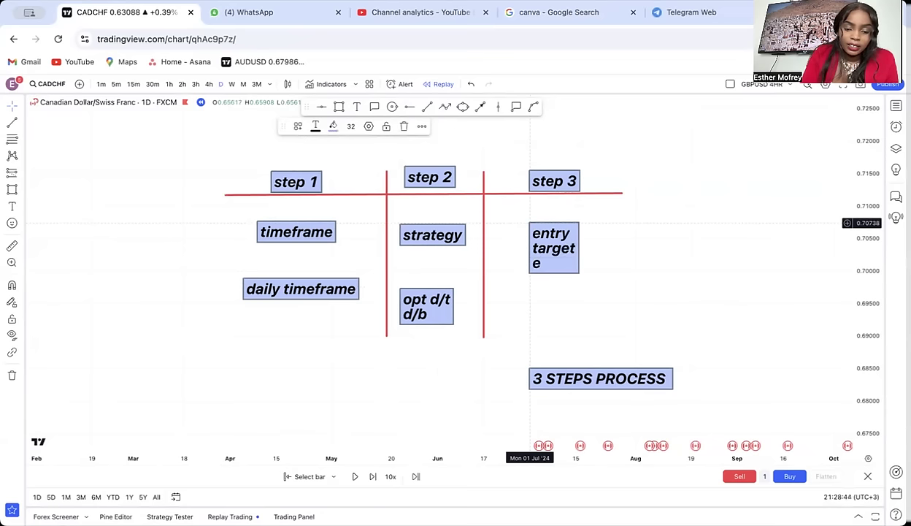
{"action": "type", "text": "xit"}
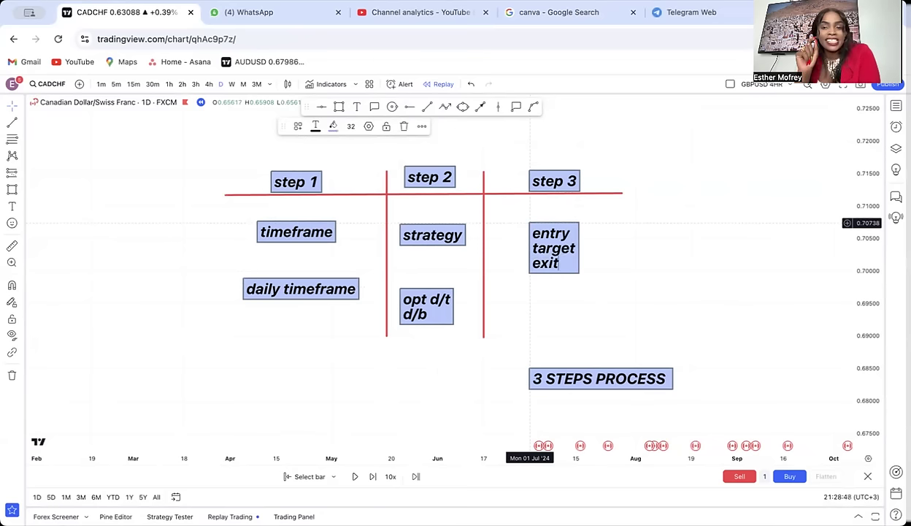
{"action": "left_click", "coordinate": [644, 243]}
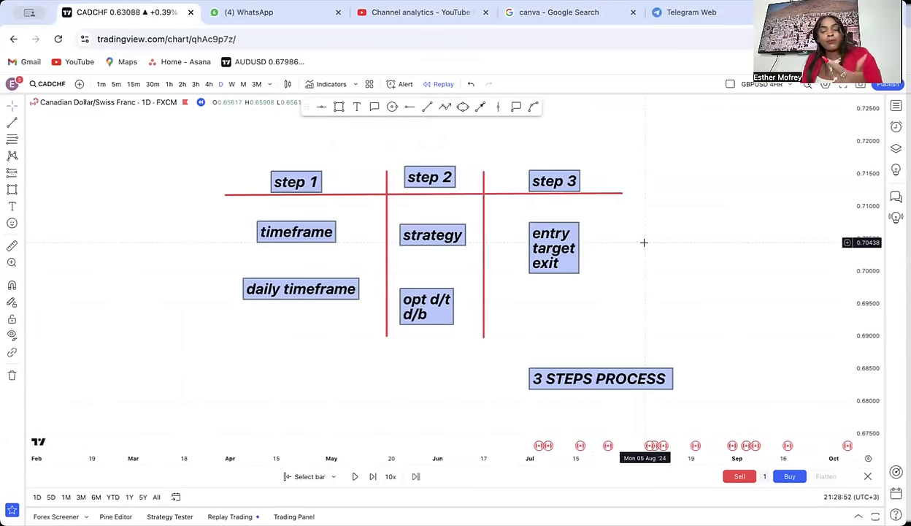
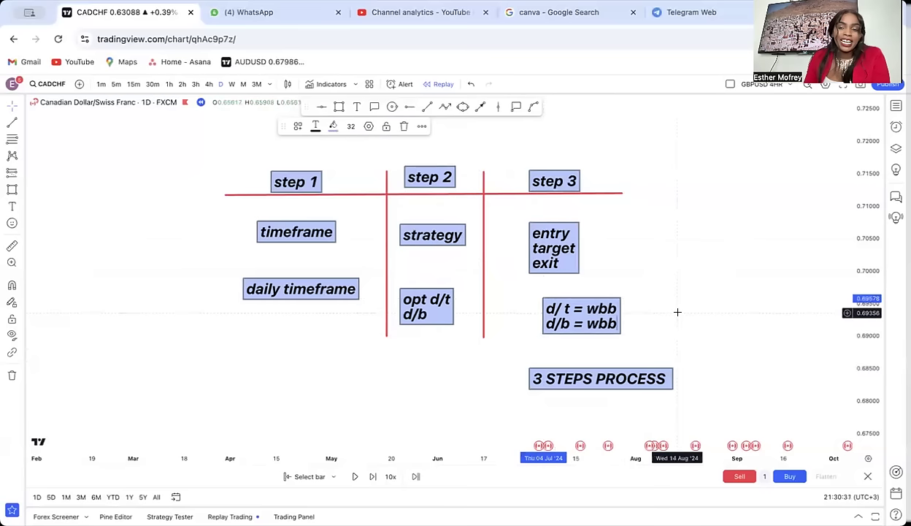
Step: Centre the "d/ t = wbb" text roughly under the step 3 list and add a text beside it reading "tp = half" and "tp = neckline"
{"action": "left_click_drag", "start_coordinate": [616, 322], "coordinate": [572, 319]}
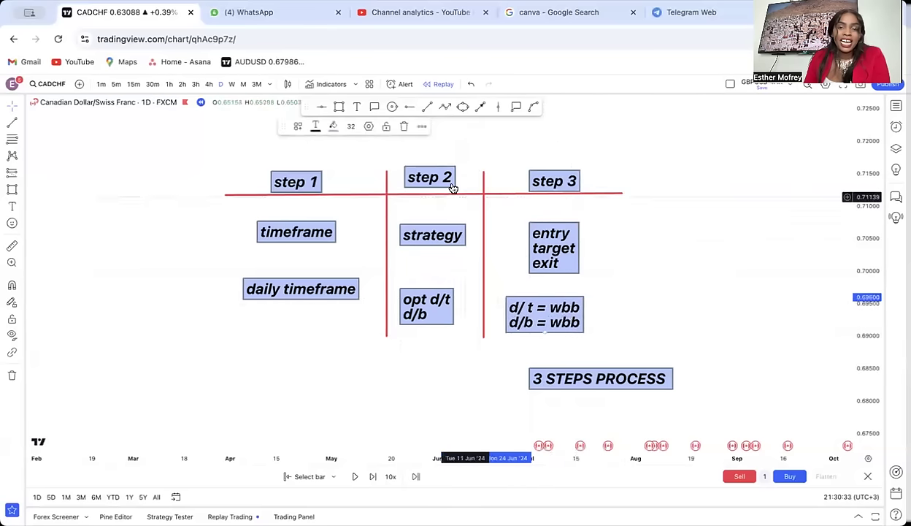
{"action": "left_click", "coordinate": [357, 109]}
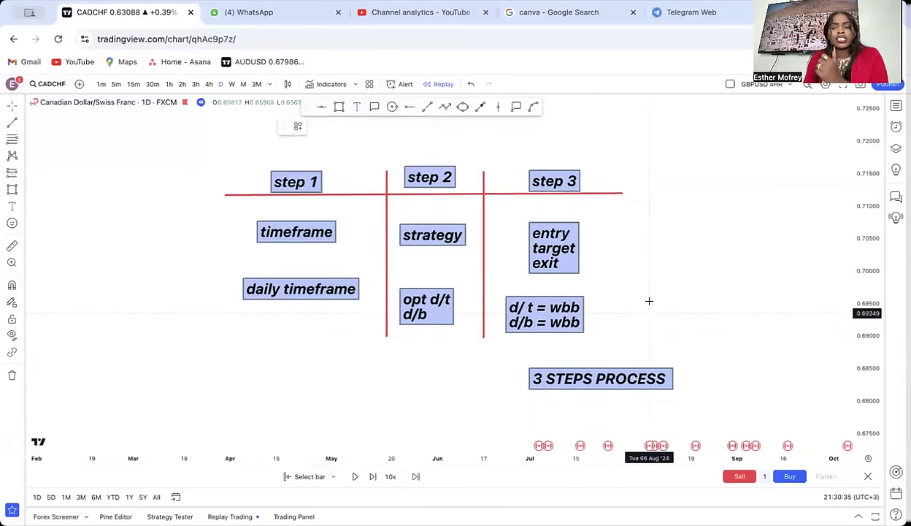
{"action": "left_click", "coordinate": [635, 296]}
{"action": "type", "text": "tp"}
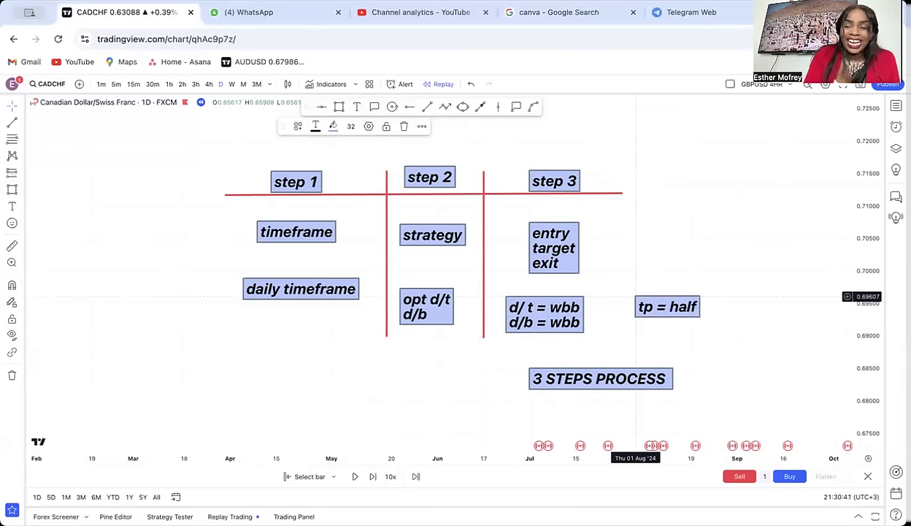
{"action": "type", "text": " = half"}
{"action": "key", "text": "Return"}
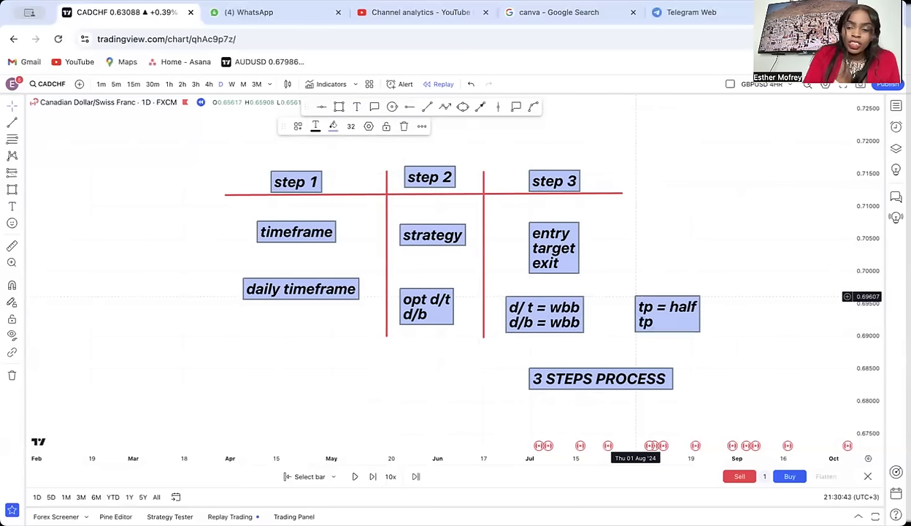
{"action": "type", "text": "tp = nec"}
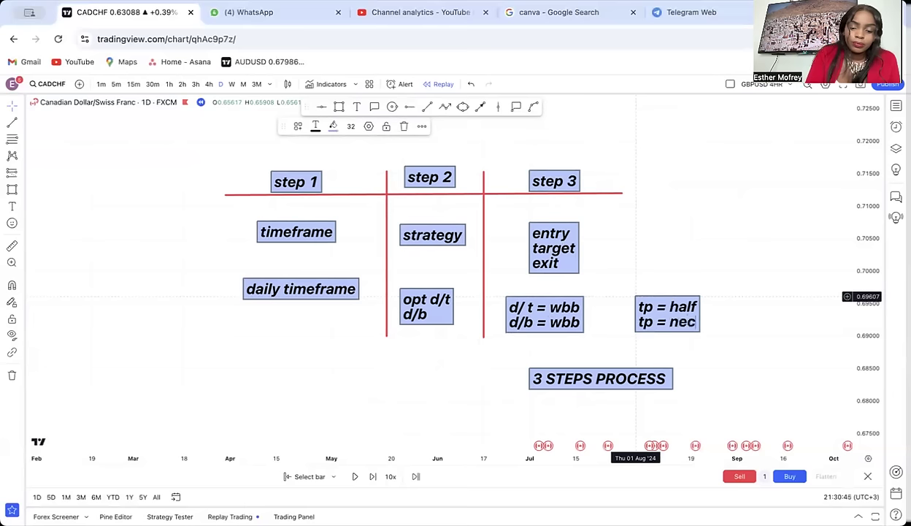
{"action": "type", "text": "kline"}
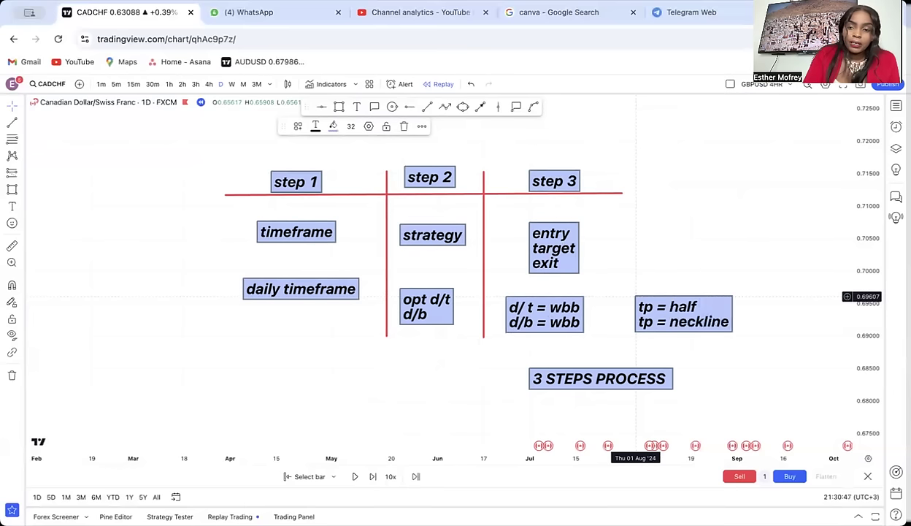
Step: Append the lines "tp3 = half of the distance" and "tp 4 = full distance" to the take-profit text
{"action": "key", "text": "Return"}
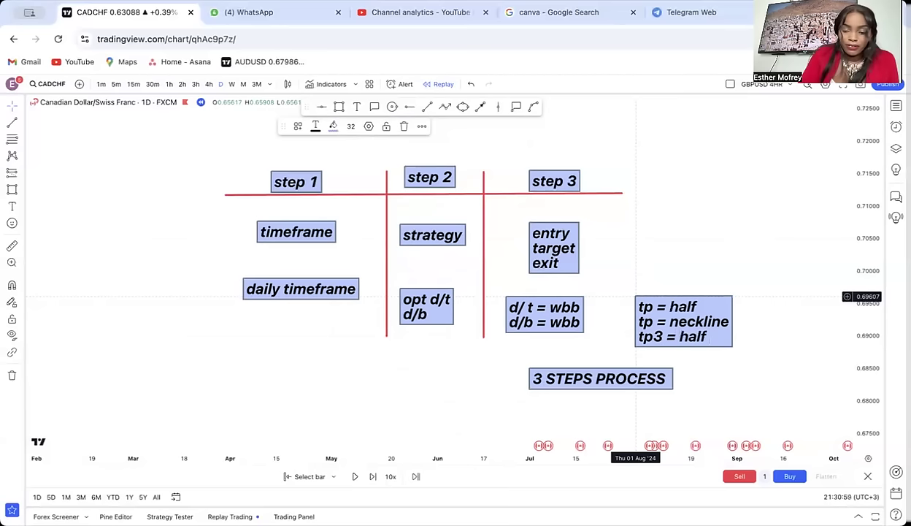
{"action": "type", "text": "the"}
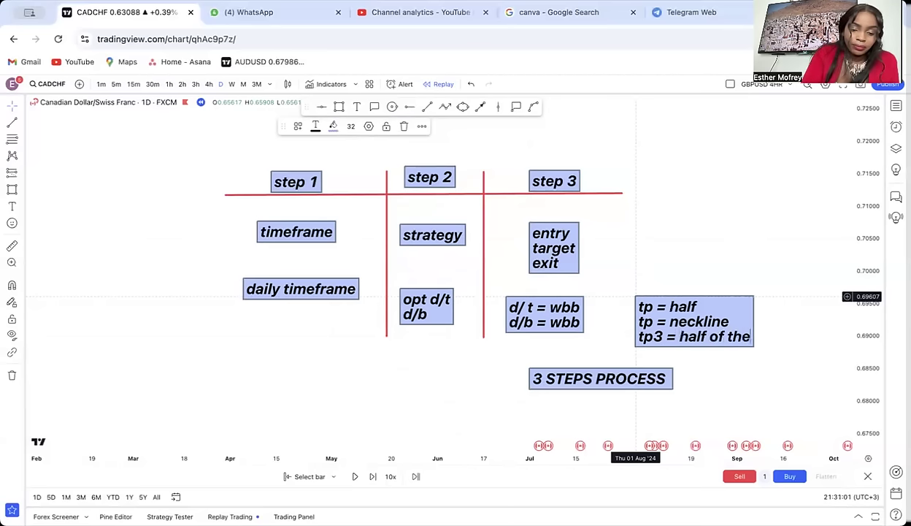
{"action": "type", "text": " distance"}
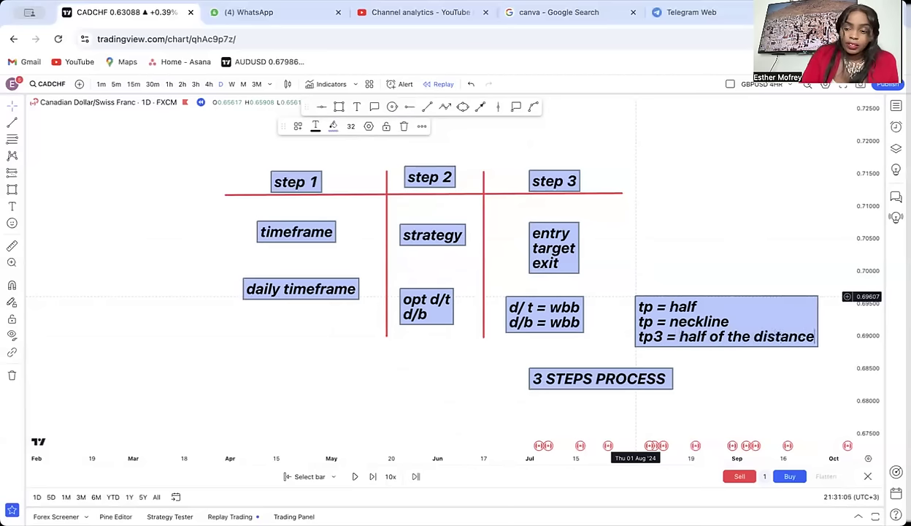
{"action": "key", "text": "Return"}
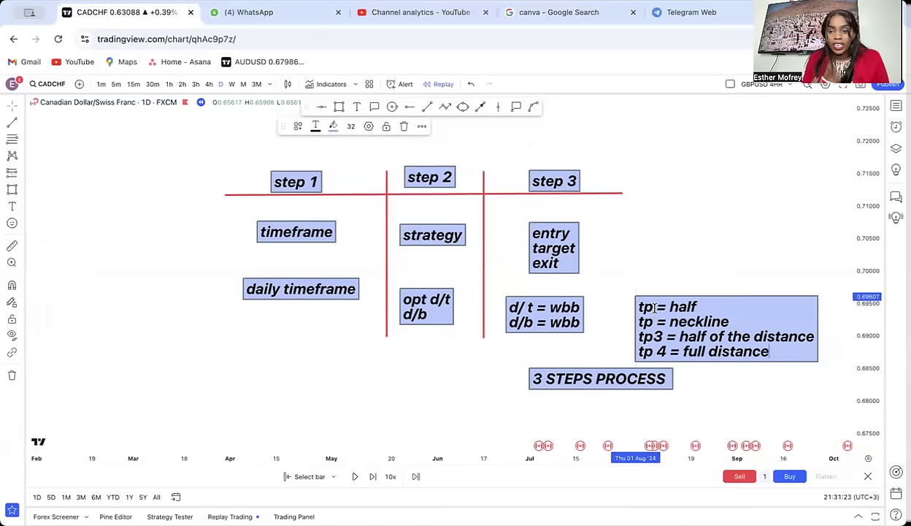
Step: Number the first two lines of the take-profit text as "tp 1" and "tp 2"
{"action": "type", "text": "1"}
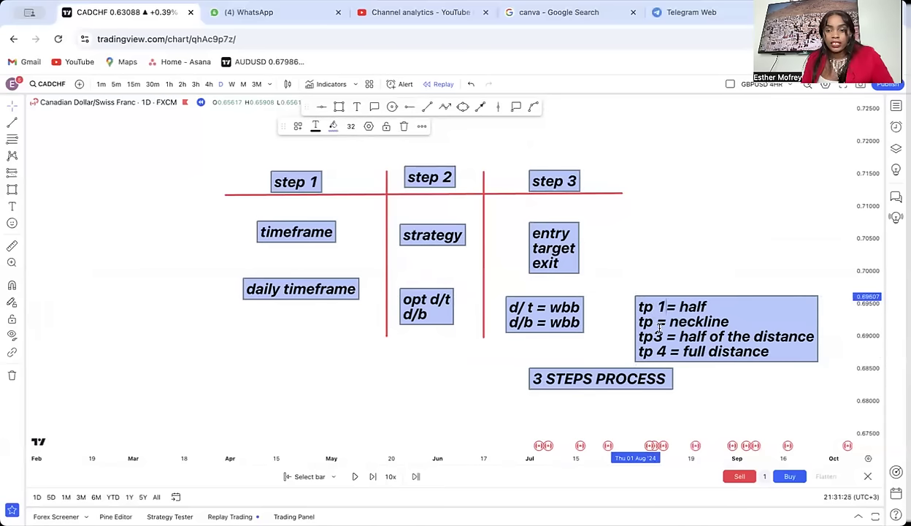
{"action": "left_click", "coordinate": [655, 330]}
{"action": "type", "text": "2"}
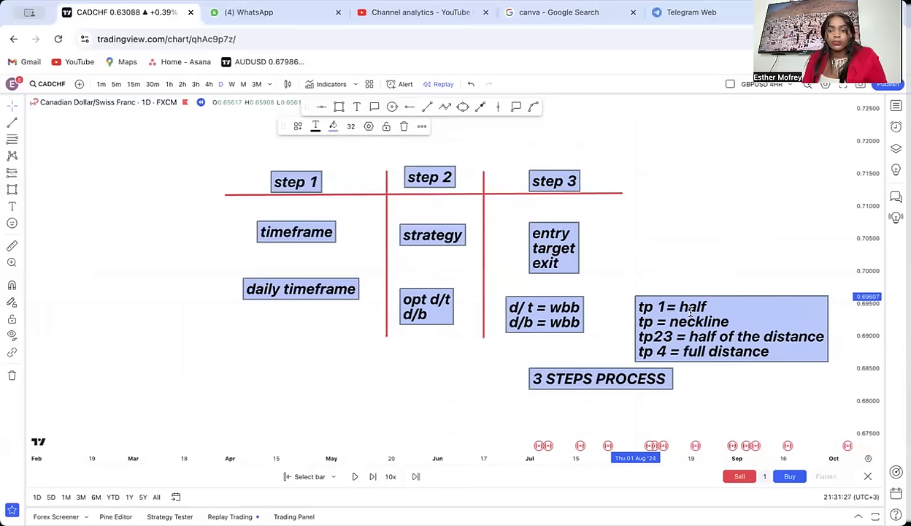
{"action": "key", "text": "BackSpace"}
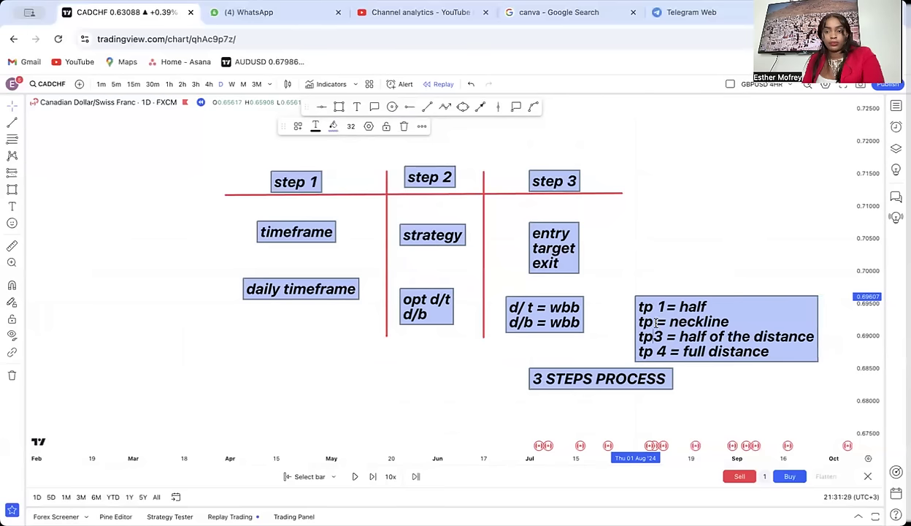
{"action": "type", "text": "2"}
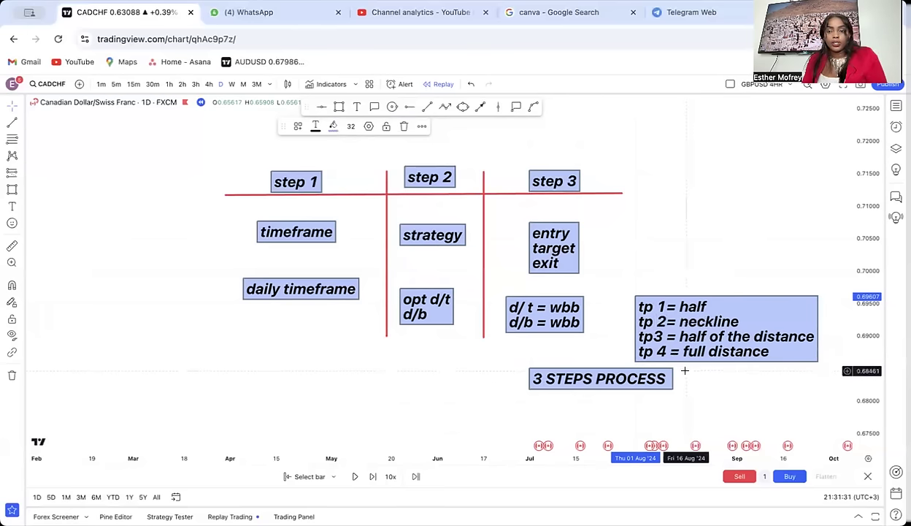
Step: Add the text "violate d/t with a body" to the right of the take-profit list
{"action": "left_click_drag", "start_coordinate": [735, 379], "coordinate": [649, 347]}
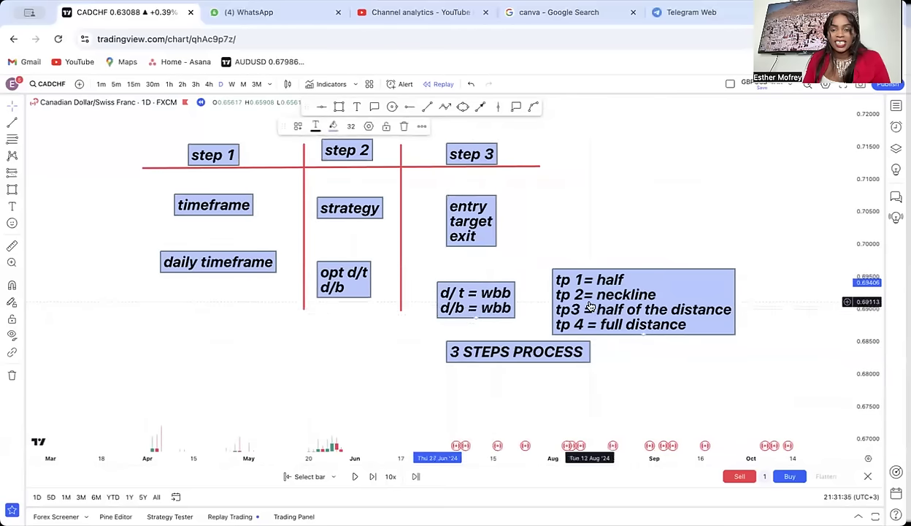
{"action": "left_click_drag", "start_coordinate": [734, 356], "coordinate": [643, 365]}
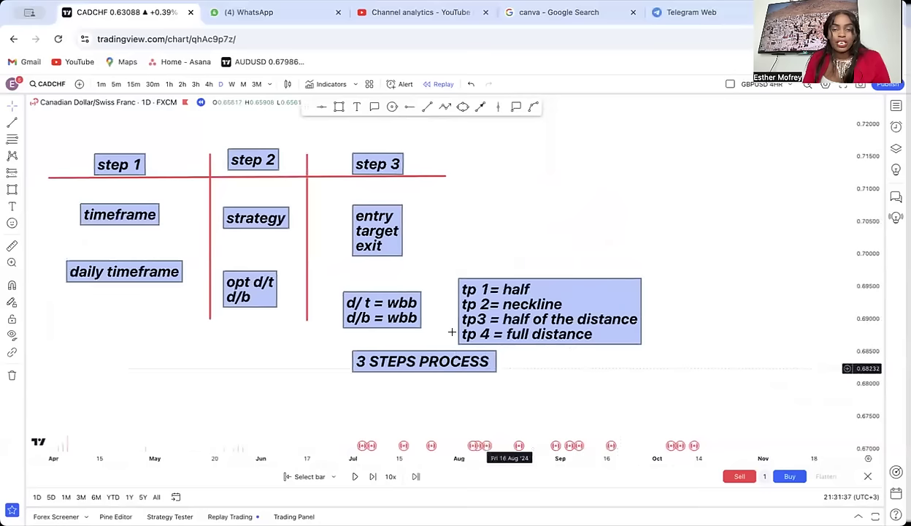
{"action": "left_click", "coordinate": [356, 108]}
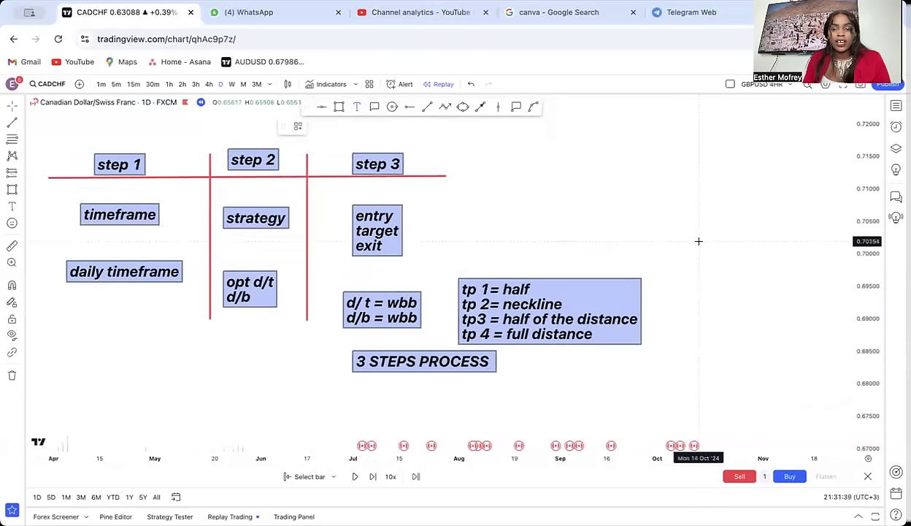
{"action": "left_click", "coordinate": [682, 299]}
{"action": "type", "text": "vi"}
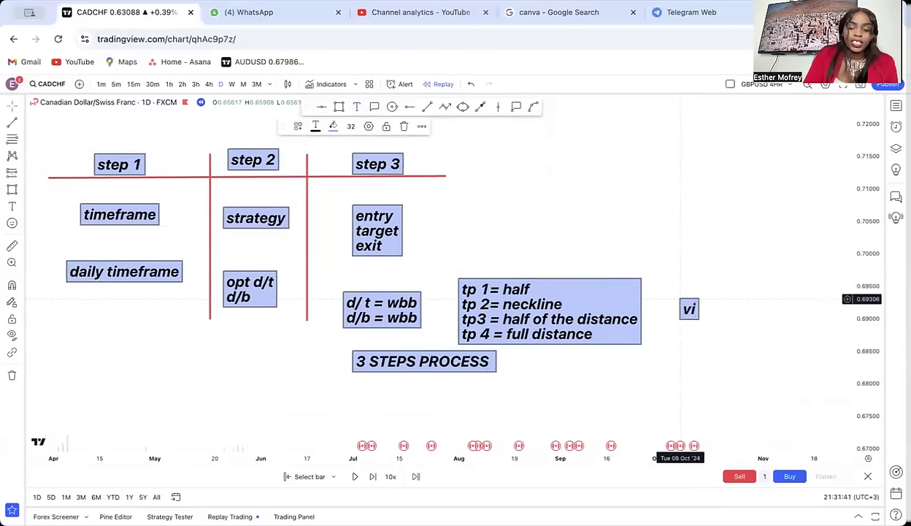
{"action": "type", "text": "olate do"}
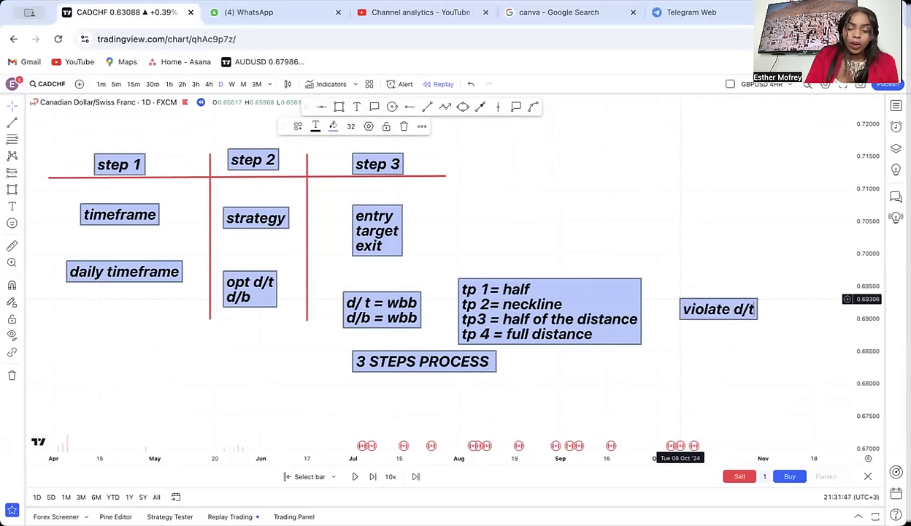
{"action": "key", "text": "BackSpace"}
{"action": "type", "text": "with a body"}
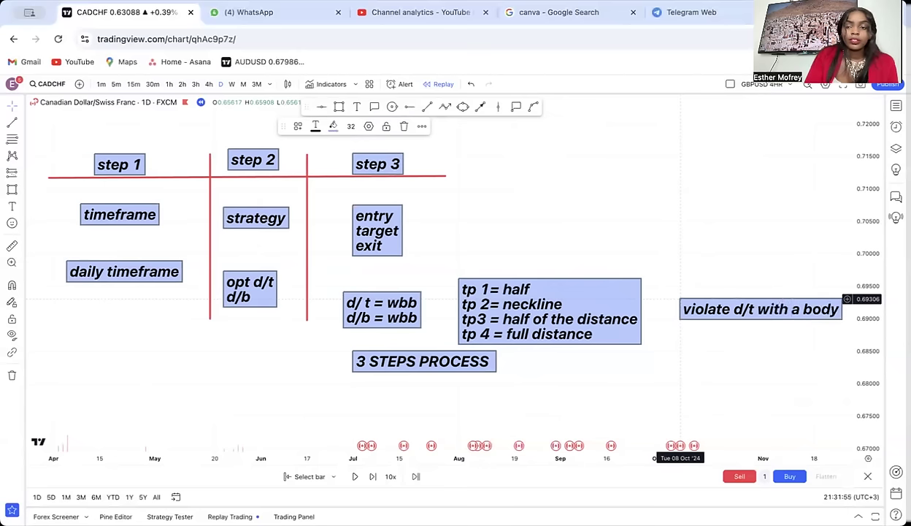
{"action": "left_click_drag", "start_coordinate": [503, 204], "coordinate": [482, 262]}
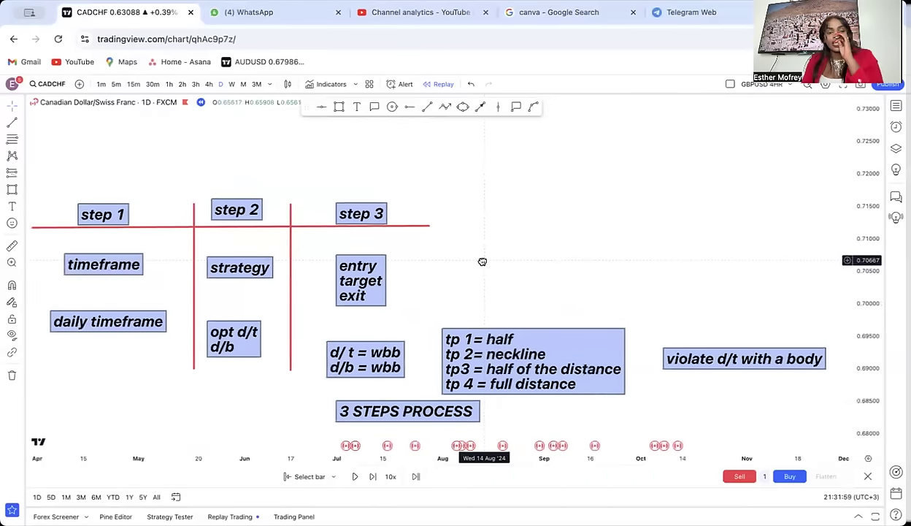
Step: Examine the three-step table and the latest CADCHF daily candles below it
{"action": "left_click_drag", "start_coordinate": [483, 262], "coordinate": [671, 118]}
{"action": "scroll", "coordinate": [392, 266], "scroll_direction": "up", "scroll_amount": 3}
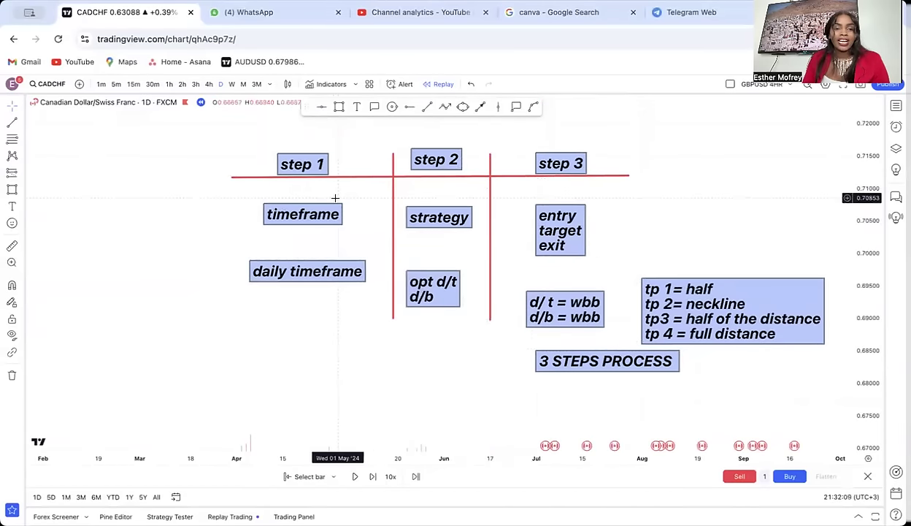
{"action": "scroll", "coordinate": [389, 333], "scroll_direction": "down", "scroll_amount": 6}
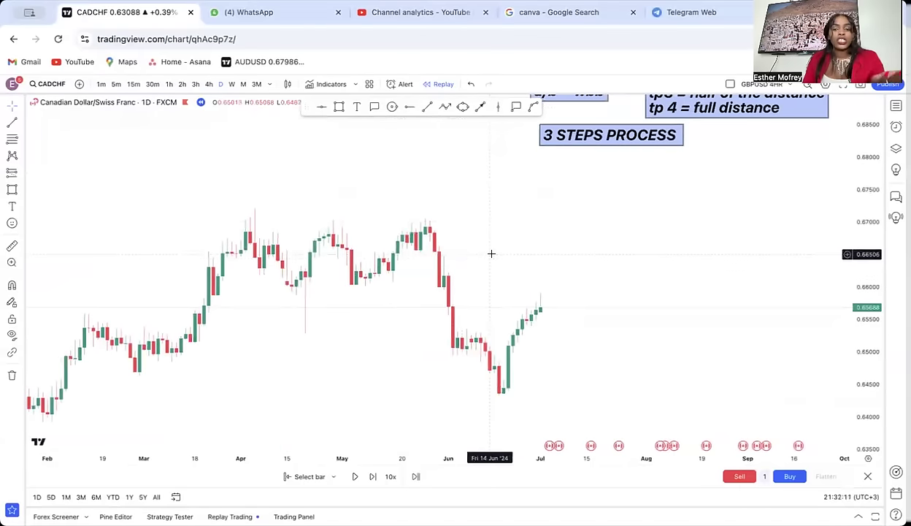
{"action": "left_click_drag", "start_coordinate": [675, 305], "coordinate": [659, 238]}
{"action": "left_click_drag", "start_coordinate": [865, 414], "coordinate": [854, 326]}
{"action": "scroll", "coordinate": [694, 256], "scroll_direction": "right", "scroll_amount": 3}
{"action": "scroll", "coordinate": [692, 254], "scroll_direction": "right", "scroll_amount": 1}
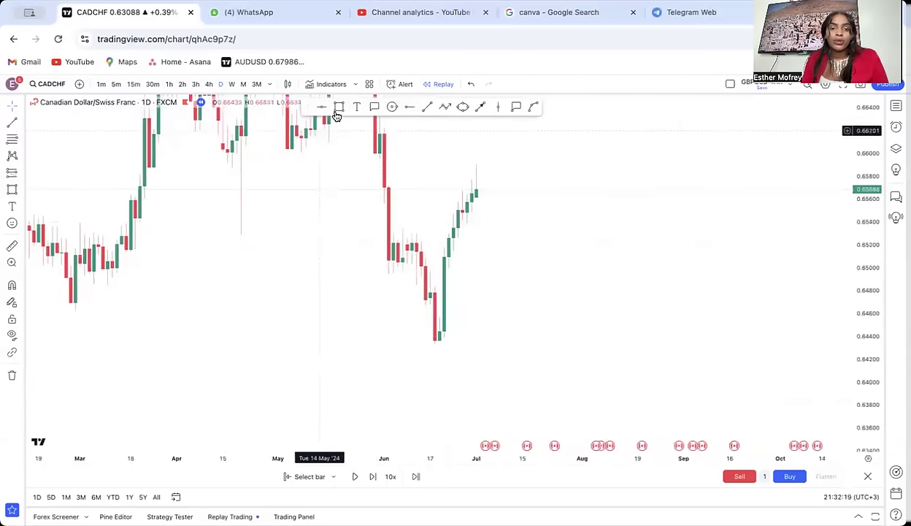
{"action": "left_click", "coordinate": [352, 305]}
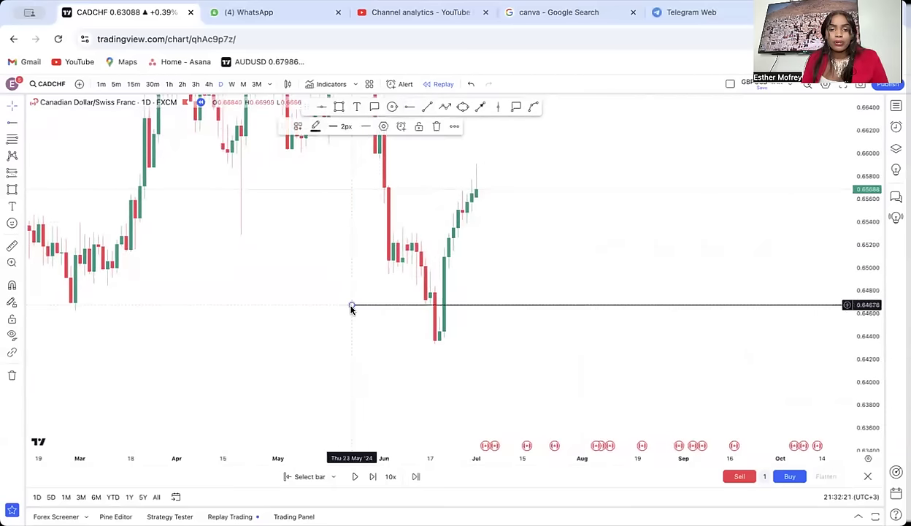
{"action": "left_click", "coordinate": [536, 290]}
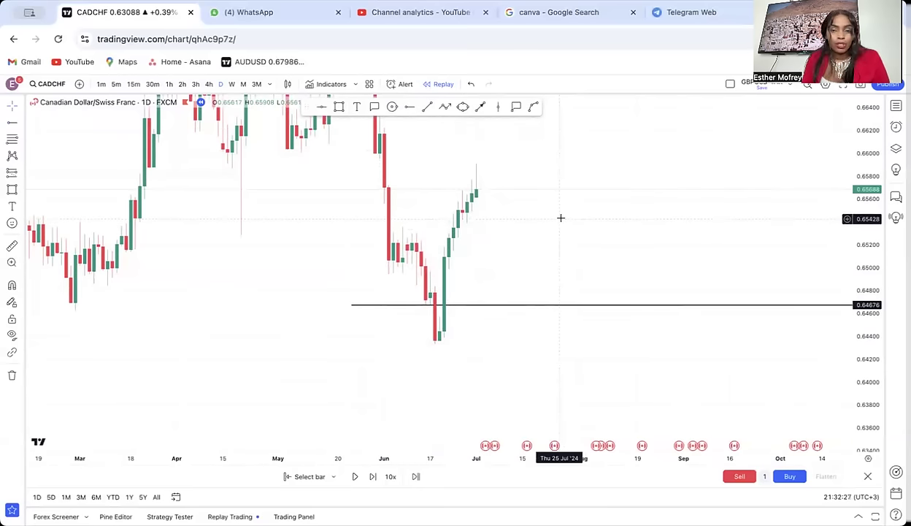
{"action": "left_click_drag", "start_coordinate": [557, 240], "coordinate": [460, 372]}
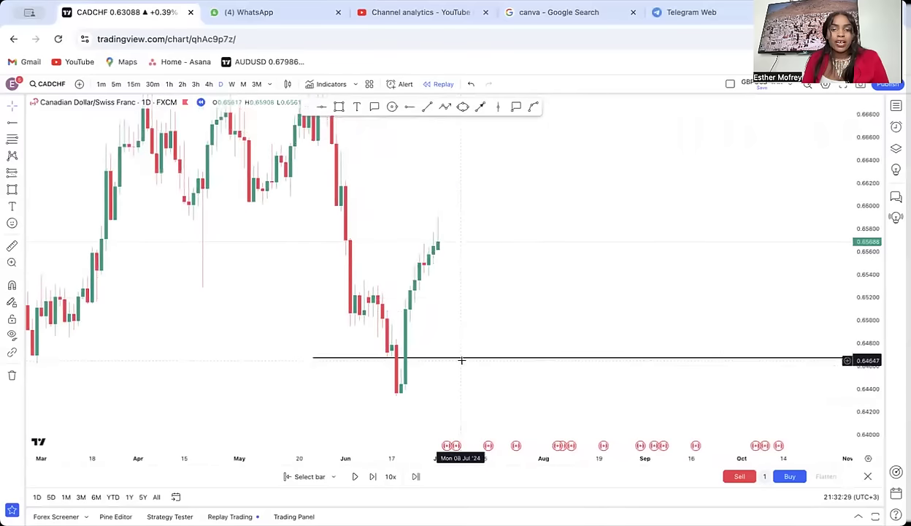
{"action": "left_click", "coordinate": [462, 360]}
{"action": "left_click", "coordinate": [437, 126]}
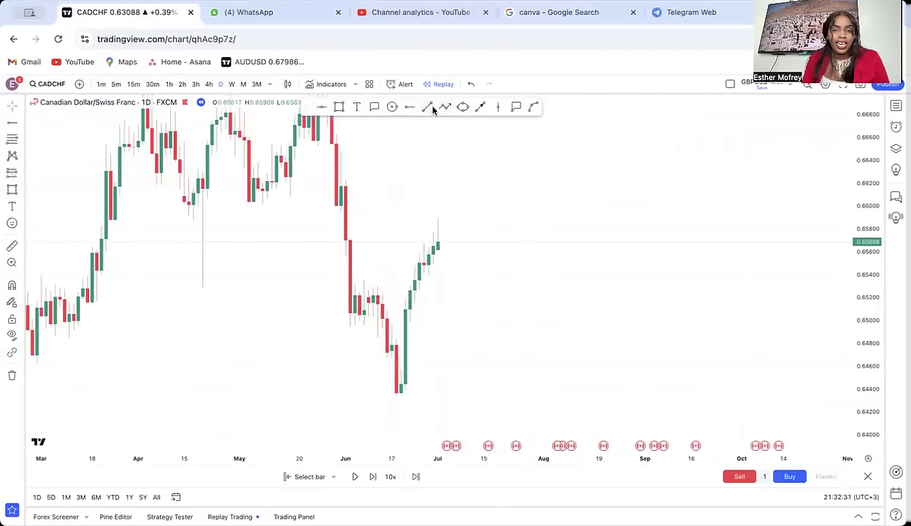
Step: Draw a rising path arrow from the June low, with a short pause near 0.652, up to about 0.658
{"action": "left_click", "coordinate": [445, 107]}
{"action": "left_click", "coordinate": [400, 396]}
{"action": "left_click", "coordinate": [428, 296]}
{"action": "left_click", "coordinate": [447, 300]}
{"action": "double_click", "coordinate": [460, 230]}
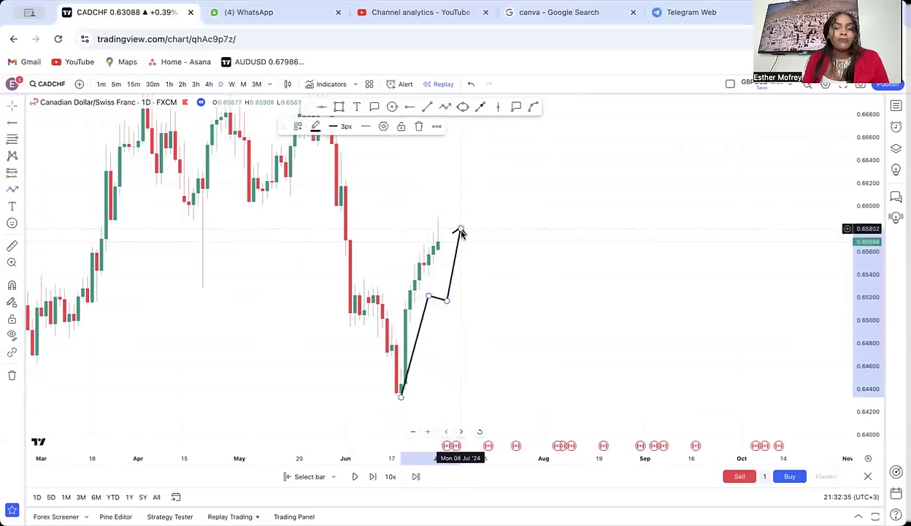
{"action": "left_click_drag", "start_coordinate": [586, 265], "coordinate": [522, 255]}
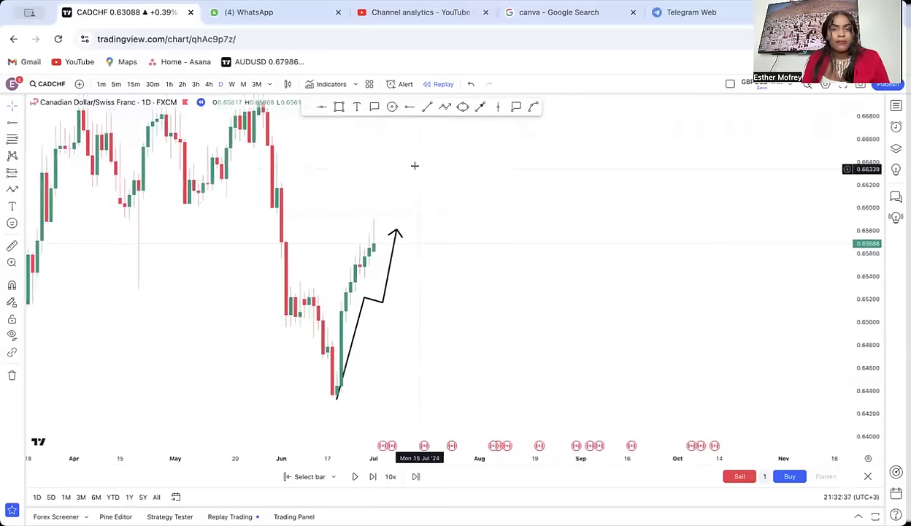
{"action": "left_click", "coordinate": [445, 107]}
{"action": "left_click", "coordinate": [484, 392]}
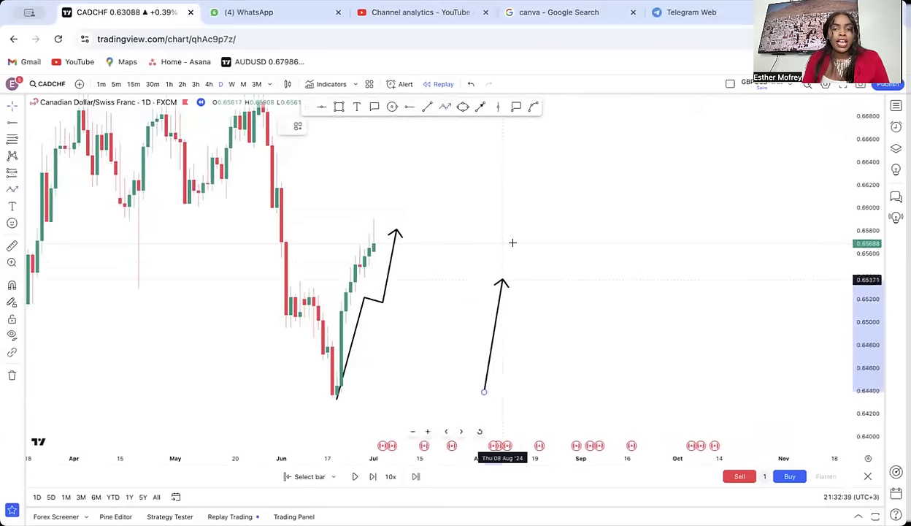
{"action": "left_click", "coordinate": [519, 186]}
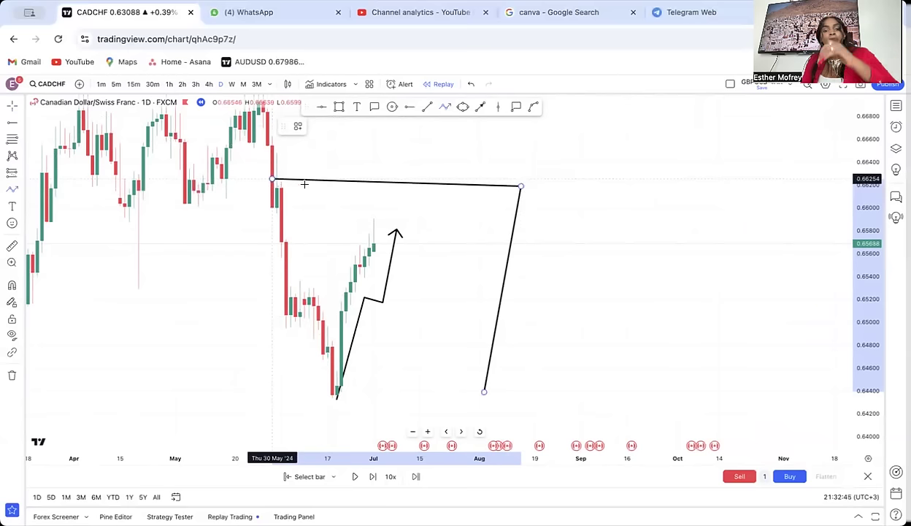
{"action": "left_click", "coordinate": [272, 179]}
{"action": "left_click", "coordinate": [318, 206]}
{"action": "double_click", "coordinate": [327, 177]}
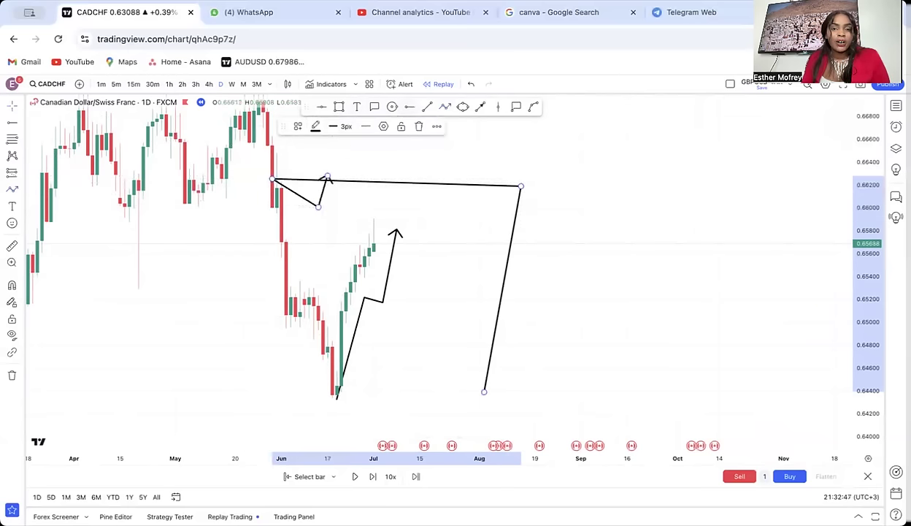
{"action": "left_click", "coordinate": [418, 126]}
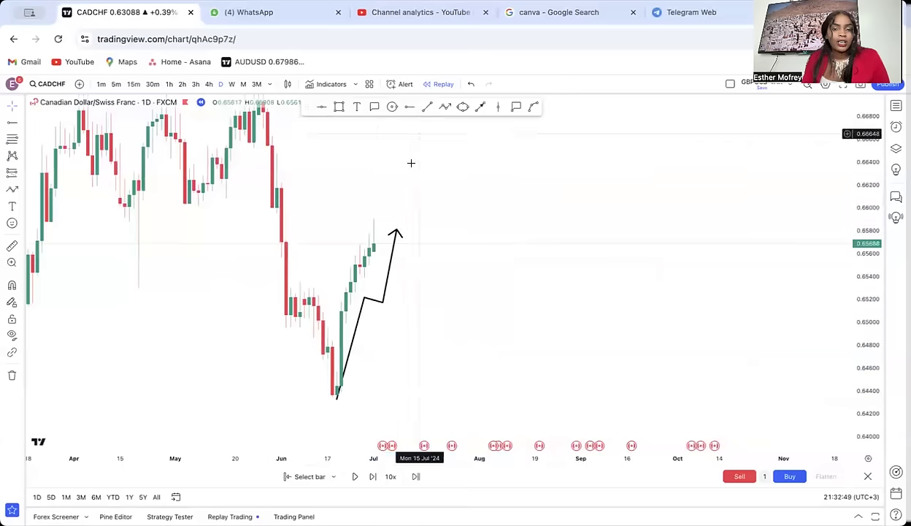
Step: Draw a rectangle zone below the June low from 25 Jan '24 to 9 Aug '24, between 0.64273 and 0.63907
{"action": "left_click_drag", "start_coordinate": [411, 161], "coordinate": [559, 222]}
{"action": "mouse_move", "coordinate": [391, 389]}
{"action": "left_mouse_down"}
{"action": "mouse_move", "coordinate": [440, 373]}
{"action": "mouse_move", "coordinate": [492, 224]}
{"action": "left_mouse_up"}
{"action": "left_click", "coordinate": [339, 106]}
{"action": "left_click", "coordinate": [106, 261]}
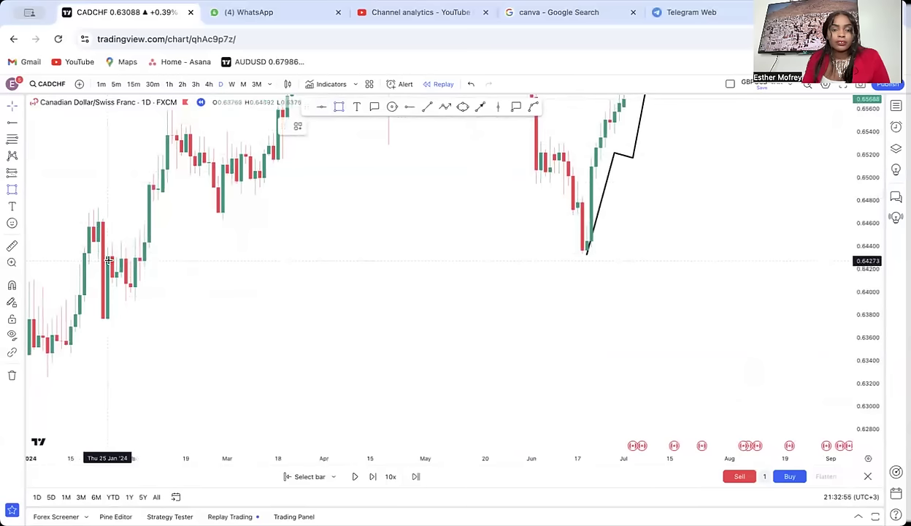
{"action": "left_click", "coordinate": [789, 271]}
{"action": "left_click_drag", "start_coordinate": [790, 272], "coordinate": [756, 303]}
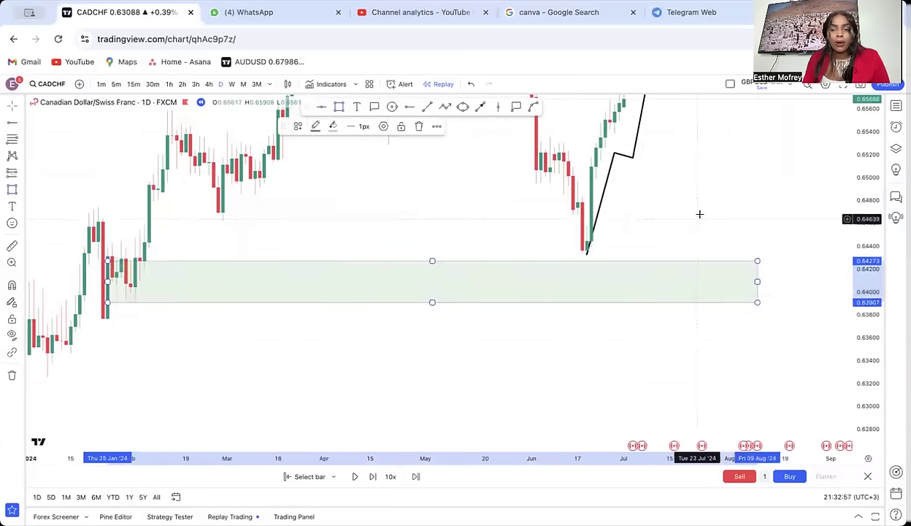
{"action": "left_click_drag", "start_coordinate": [560, 266], "coordinate": [550, 277]}
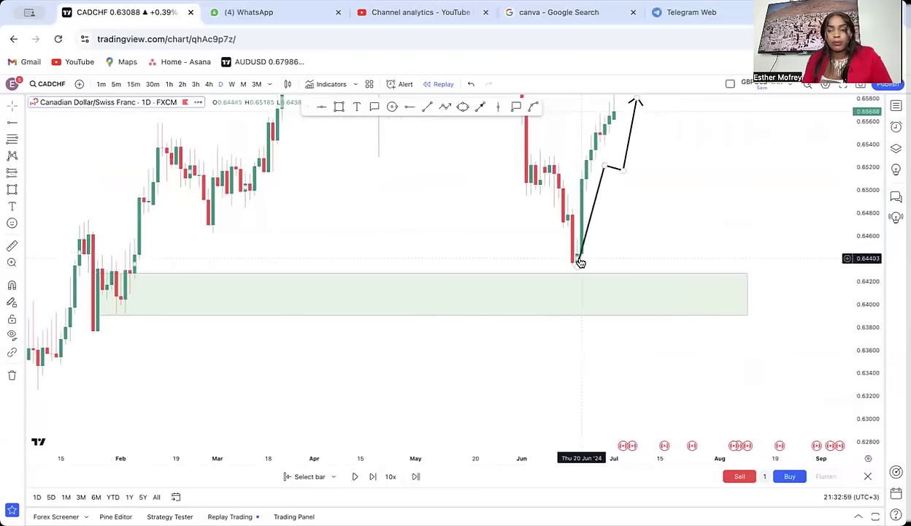
Step: Delete the rising path arrow and the rectangle zone below the June low
{"action": "left_click", "coordinate": [588, 227]}
{"action": "key", "text": "Delete"}
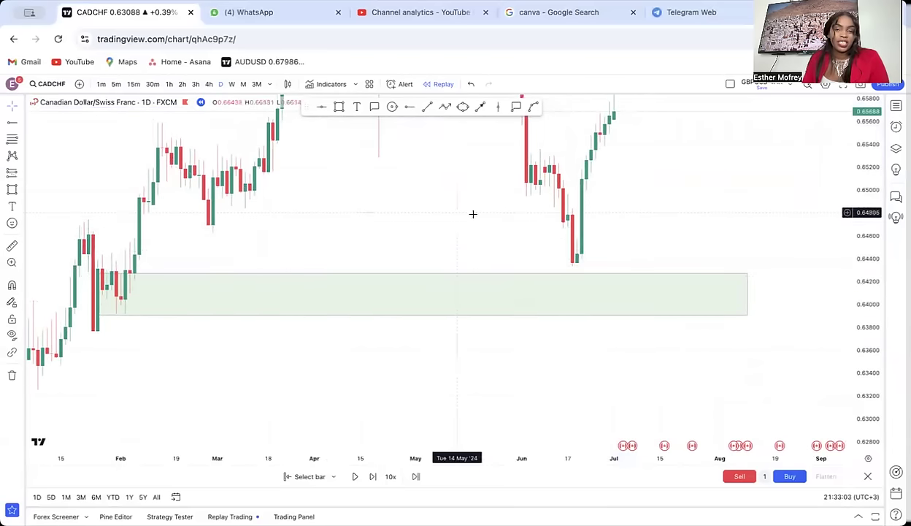
{"action": "left_click_drag", "start_coordinate": [500, 93], "coordinate": [507, 216]}
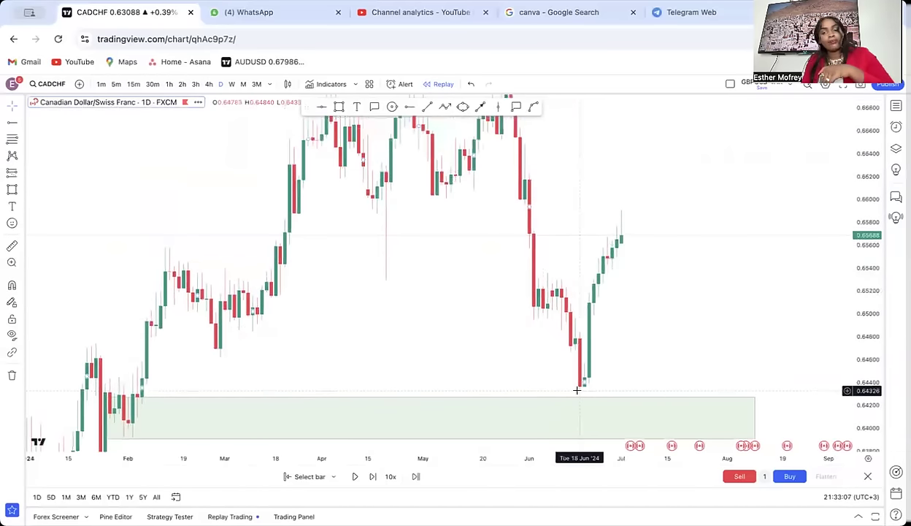
{"action": "left_click", "coordinate": [632, 400]}
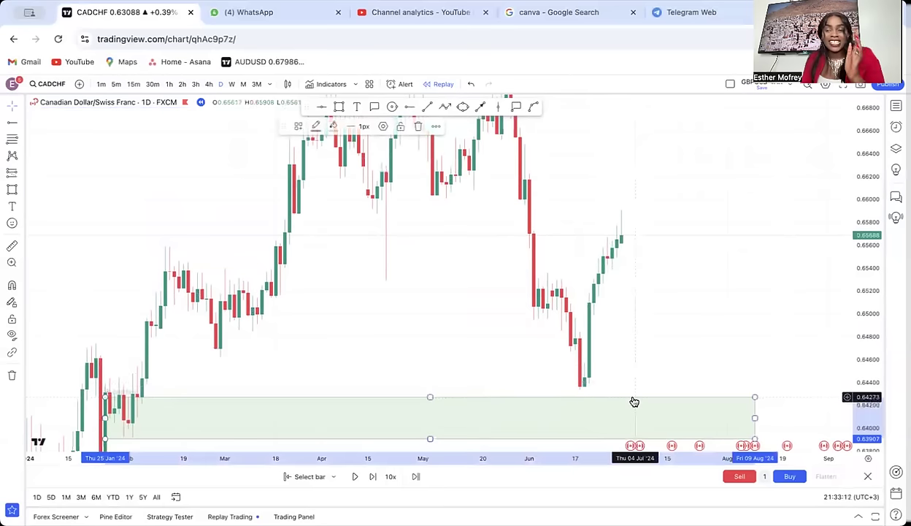
{"action": "left_click", "coordinate": [417, 127]}
Step: Draw a rectangle zone around the latest high from 24 May '24 to 17 Jul '24, between about 0.657 and 0.659
{"action": "left_click_drag", "start_coordinate": [651, 197], "coordinate": [500, 242]}
{"action": "scroll", "coordinate": [555, 251], "scroll_direction": "down", "scroll_amount": 2}
{"action": "scroll", "coordinate": [559, 249], "scroll_direction": "right", "scroll_amount": 5}
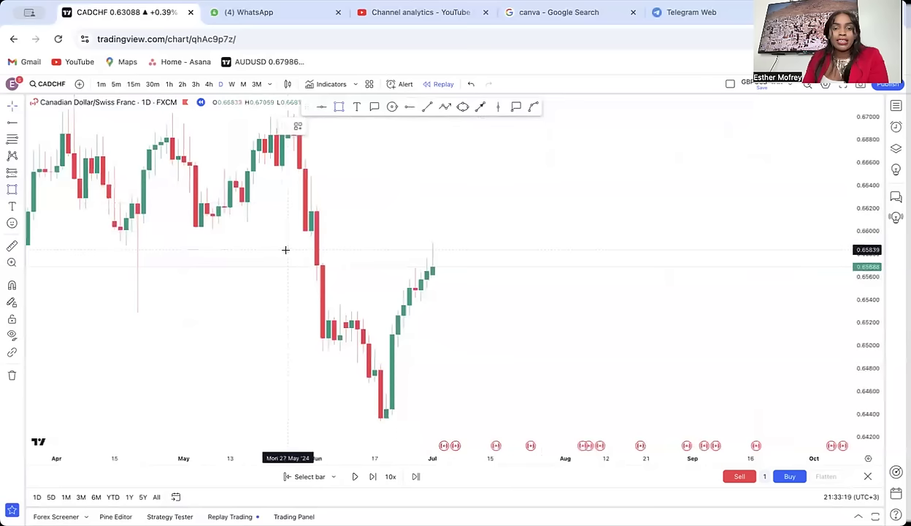
{"action": "left_click_drag", "start_coordinate": [282, 242], "coordinate": [502, 266]}
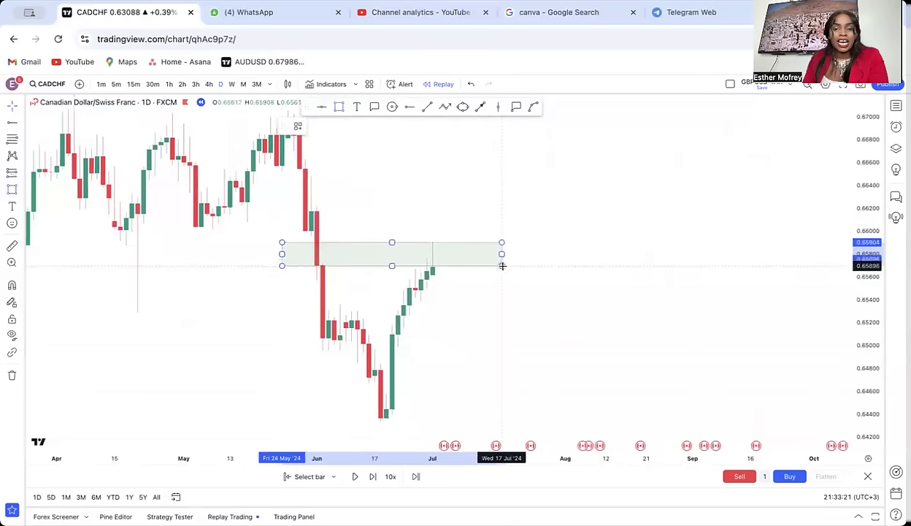
{"action": "left_click", "coordinate": [569, 278]}
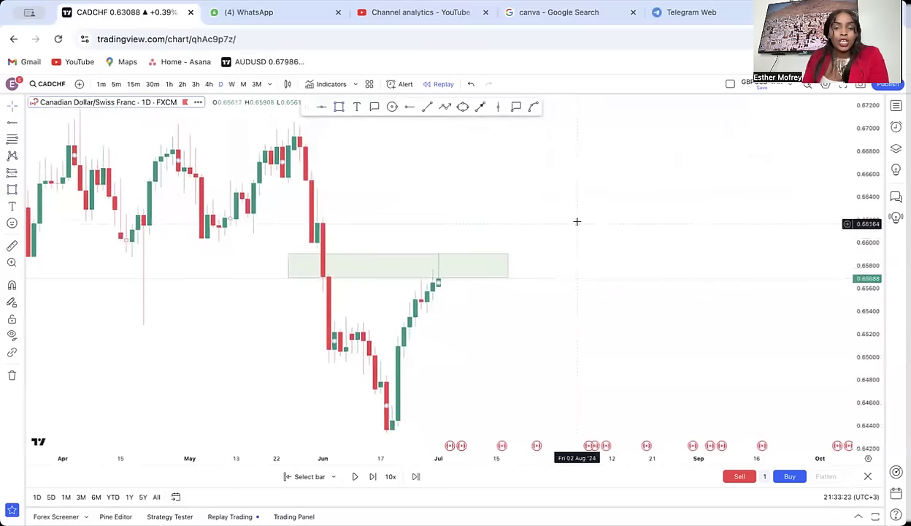
Step: Switch the chart to the 4-hour timeframe and shrink the zone to start around 31 May '24 with its lower edge at about 0.6585
{"action": "left_click", "coordinate": [209, 85]}
{"action": "left_click_drag", "start_coordinate": [539, 346], "coordinate": [735, 363]}
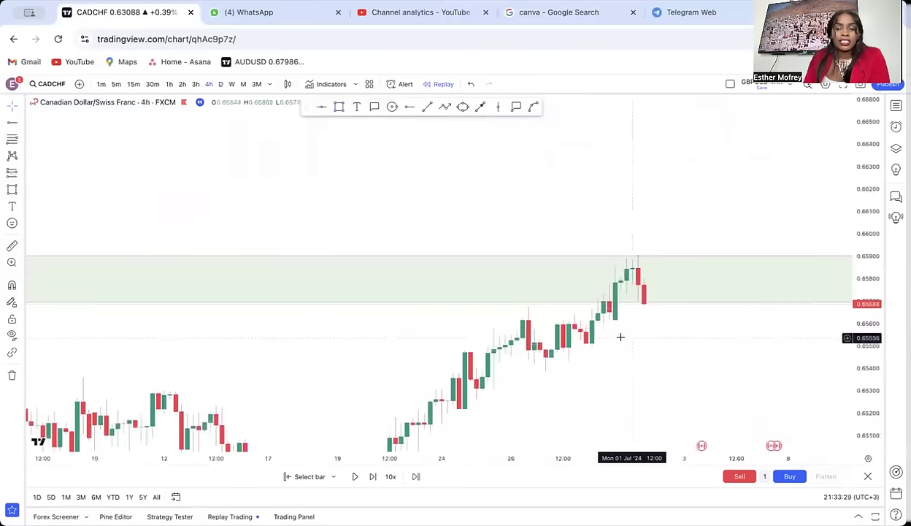
{"action": "scroll", "coordinate": [620, 336], "scroll_direction": "left", "scroll_amount": 5}
{"action": "scroll", "coordinate": [376, 350], "scroll_direction": "left", "scroll_amount": 3}
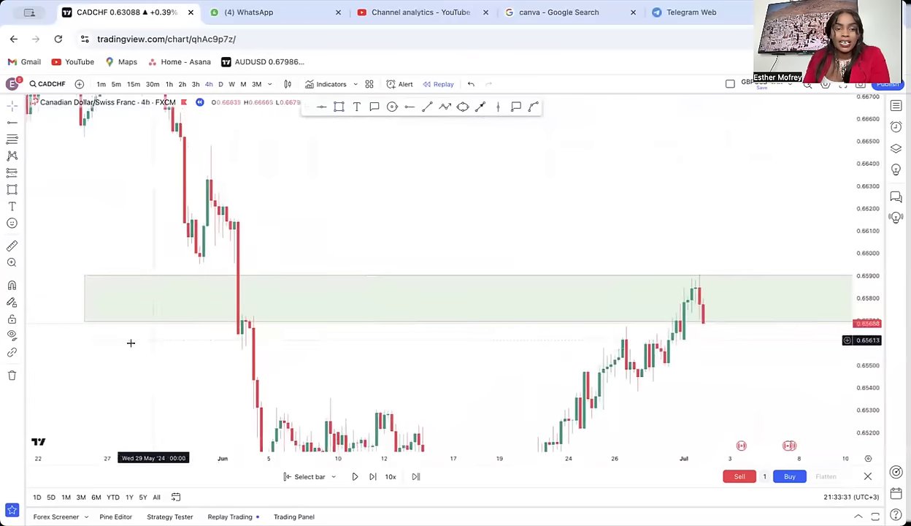
{"action": "left_click_drag", "start_coordinate": [84, 322], "coordinate": [213, 279]}
{"action": "scroll", "coordinate": [393, 250], "scroll_direction": "left", "scroll_amount": 4}
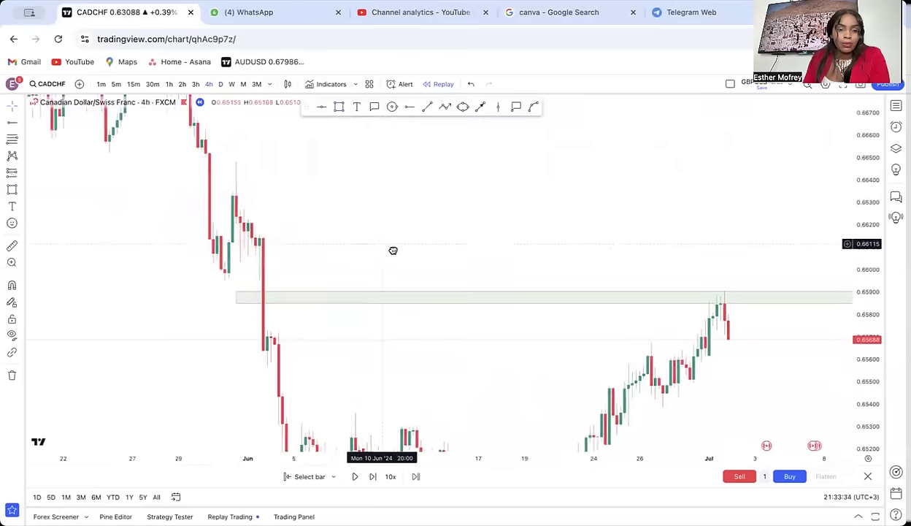
{"action": "left_click", "coordinate": [393, 107]}
{"action": "left_click", "coordinate": [256, 306]}
{"action": "left_click", "coordinate": [324, 323]}
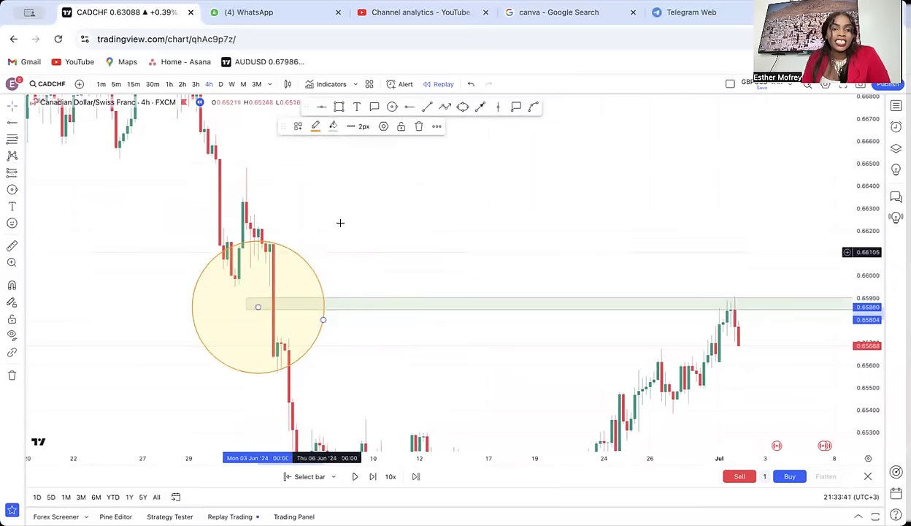
{"action": "left_click", "coordinate": [418, 126]}
Step: Return the chart to the daily timeframe and reposition the zone higher, spanning about 0.6616 to 0.665
{"action": "left_click", "coordinate": [221, 84]}
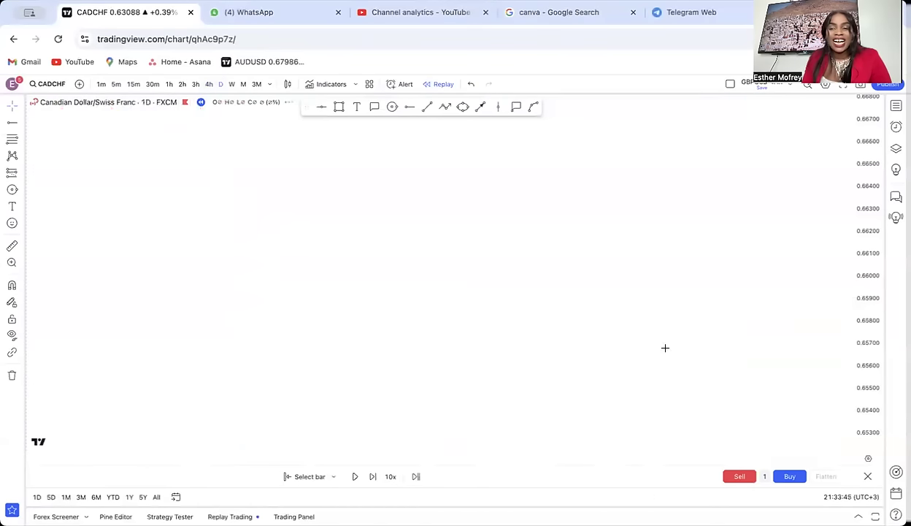
{"action": "mouse_move", "coordinate": [727, 330]}
{"action": "left_mouse_down"}
{"action": "mouse_move", "coordinate": [545, 297]}
{"action": "mouse_move", "coordinate": [547, 233]}
{"action": "left_mouse_up"}
{"action": "left_click", "coordinate": [547, 267]}
{"action": "left_click", "coordinate": [537, 233]}
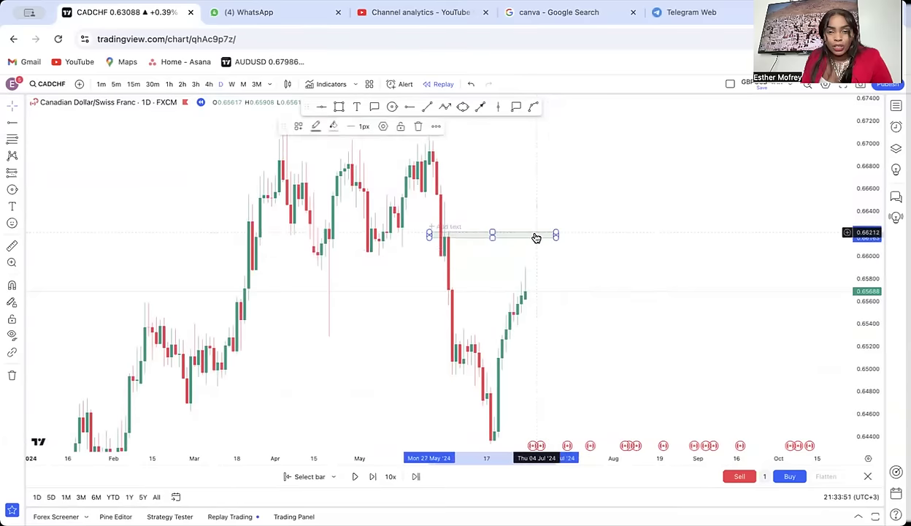
{"action": "mouse_move", "coordinate": [491, 233]}
{"action": "left_mouse_down"}
{"action": "mouse_move", "coordinate": [512, 201]}
{"action": "mouse_move", "coordinate": [651, 219]}
{"action": "left_mouse_up"}
{"action": "mouse_move", "coordinate": [697, 283]}
{"action": "left_mouse_down"}
{"action": "mouse_move", "coordinate": [559, 305]}
{"action": "mouse_move", "coordinate": [577, 251]}
{"action": "mouse_move", "coordinate": [589, 266]}
{"action": "left_mouse_up"}
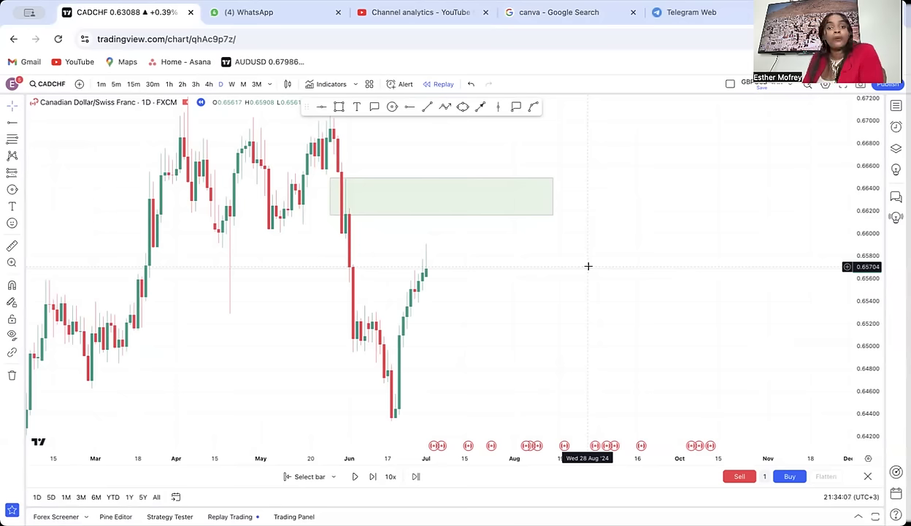
Step: Draw a small circle around the candles at the zone's left end, centred at about 0.6627
{"action": "left_click", "coordinate": [393, 108]}
{"action": "left_click_drag", "start_coordinate": [346, 202], "coordinate": [357, 220]}
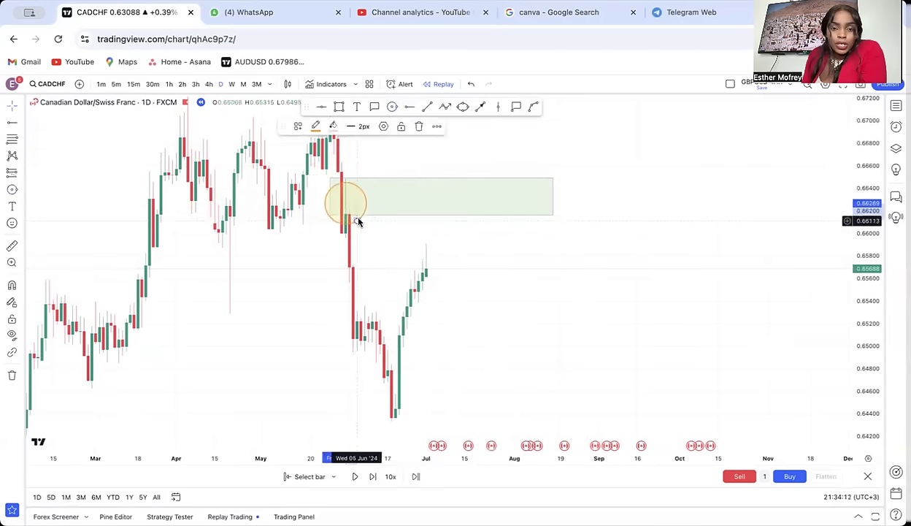
{"action": "left_click", "coordinate": [414, 163]}
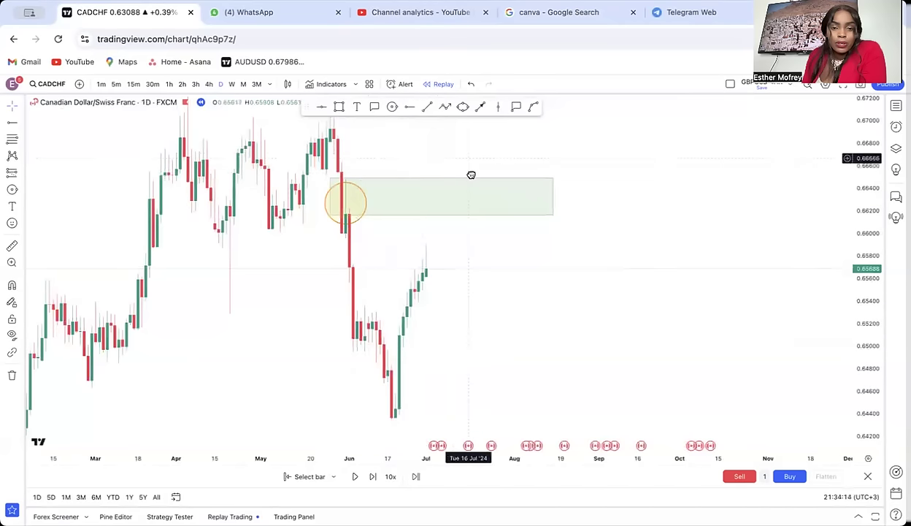
Step: Advance the replay by two daily bars and extend the zone slightly by its lower-right corner
{"action": "left_click", "coordinate": [372, 476]}
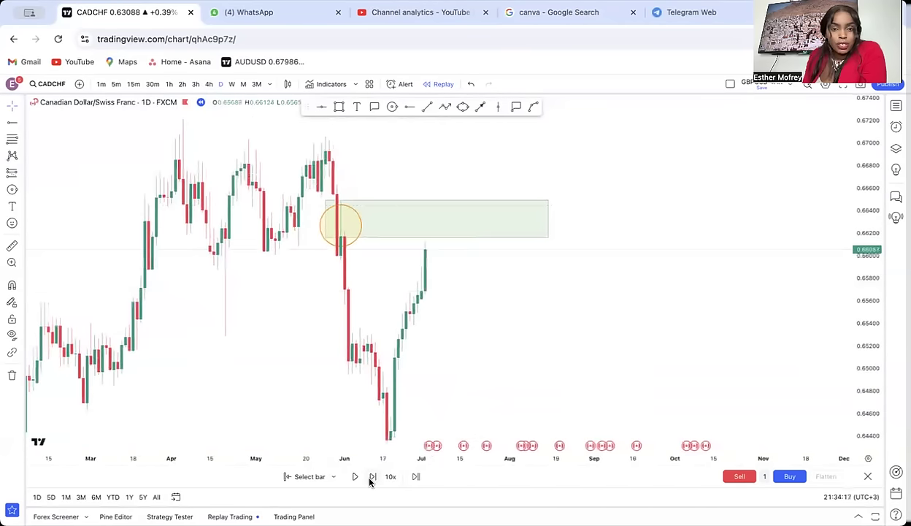
{"action": "left_click", "coordinate": [372, 476]}
{"action": "left_click_drag", "start_coordinate": [858, 350], "coordinate": [855, 146]}
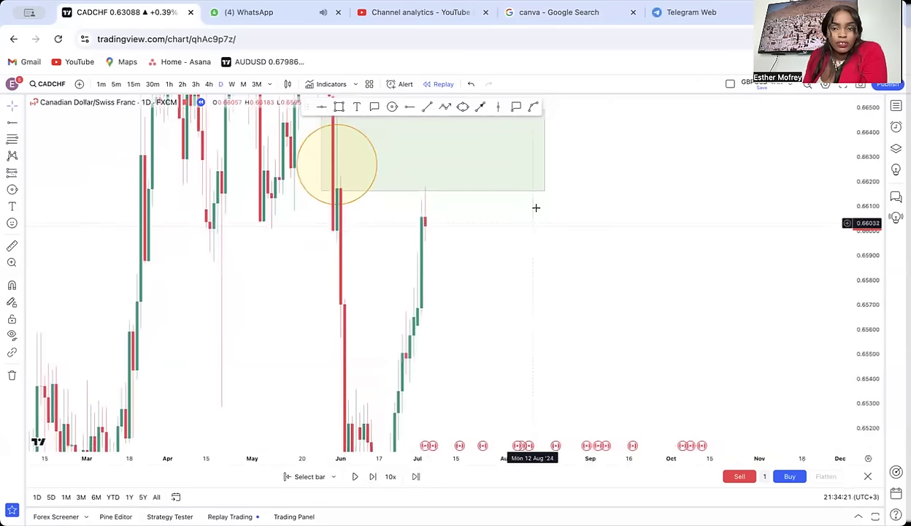
{"action": "left_click_drag", "start_coordinate": [543, 192], "coordinate": [551, 189]}
{"action": "left_click_drag", "start_coordinate": [597, 247], "coordinate": [624, 318]}
{"action": "left_click_drag", "start_coordinate": [618, 244], "coordinate": [557, 263]}
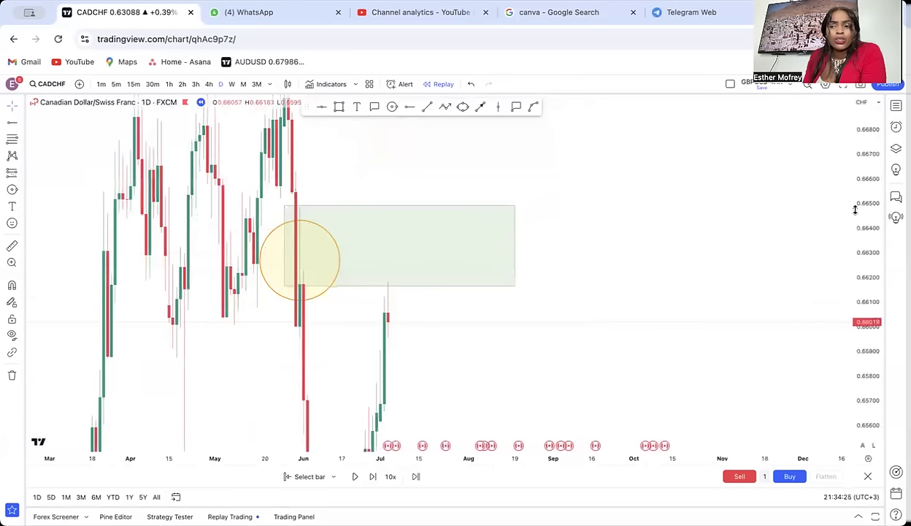
{"action": "left_click_drag", "start_coordinate": [869, 199], "coordinate": [867, 329]}
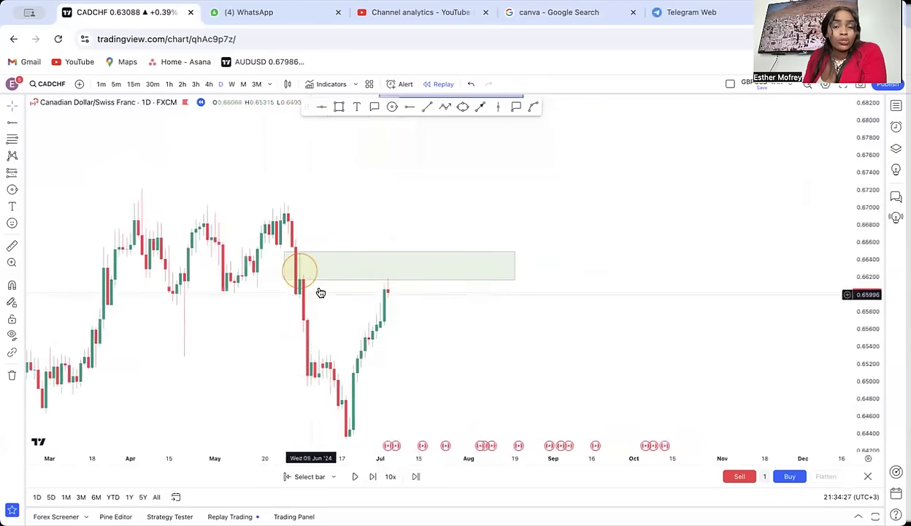
Step: Review the daily price action around the zone and the three-step notes above it on timeframe, strategy, entry, target and exit
{"action": "left_click_drag", "start_coordinate": [485, 211], "coordinate": [549, 254]}
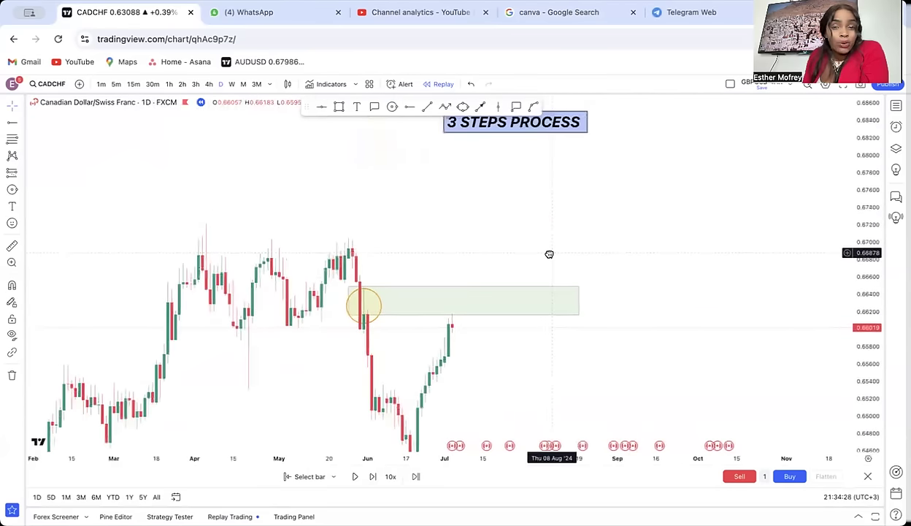
{"action": "left_click_drag", "start_coordinate": [549, 254], "coordinate": [530, 209]}
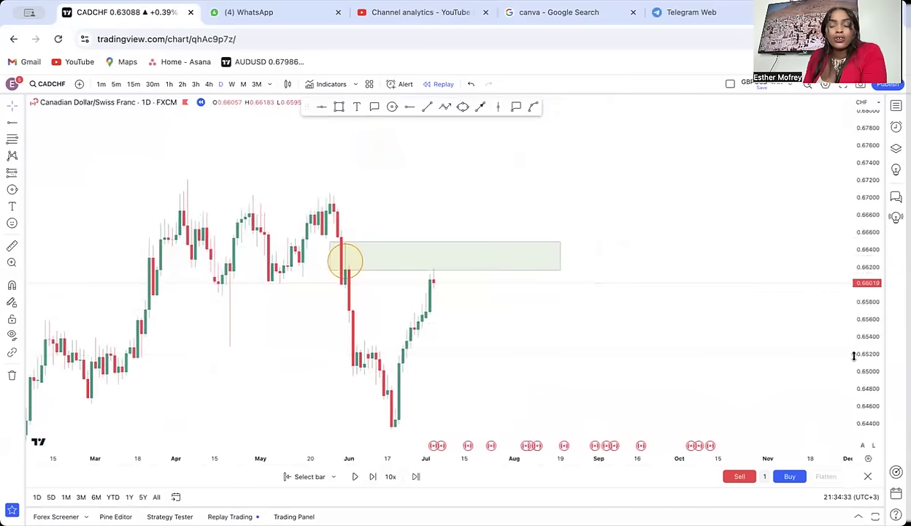
{"action": "left_click_drag", "start_coordinate": [858, 359], "coordinate": [851, 228]}
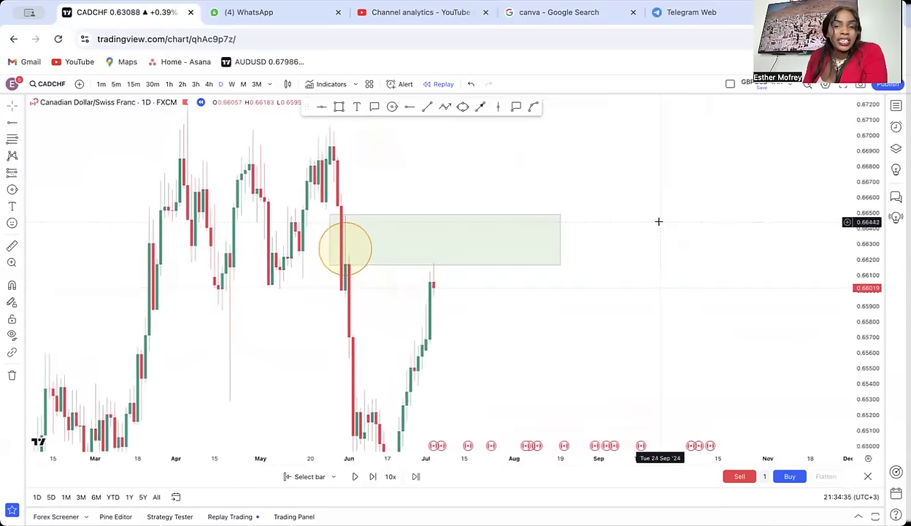
{"action": "mouse_move", "coordinate": [681, 195]}
{"action": "left_mouse_down"}
{"action": "mouse_move", "coordinate": [492, 357]}
{"action": "mouse_move", "coordinate": [510, 492]}
{"action": "mouse_move", "coordinate": [553, 401]}
{"action": "left_mouse_up"}
{"action": "scroll", "coordinate": [633, 334], "scroll_direction": "up", "scroll_amount": 10}
{"action": "scroll", "coordinate": [633, 334], "scroll_direction": "left", "scroll_amount": 5}
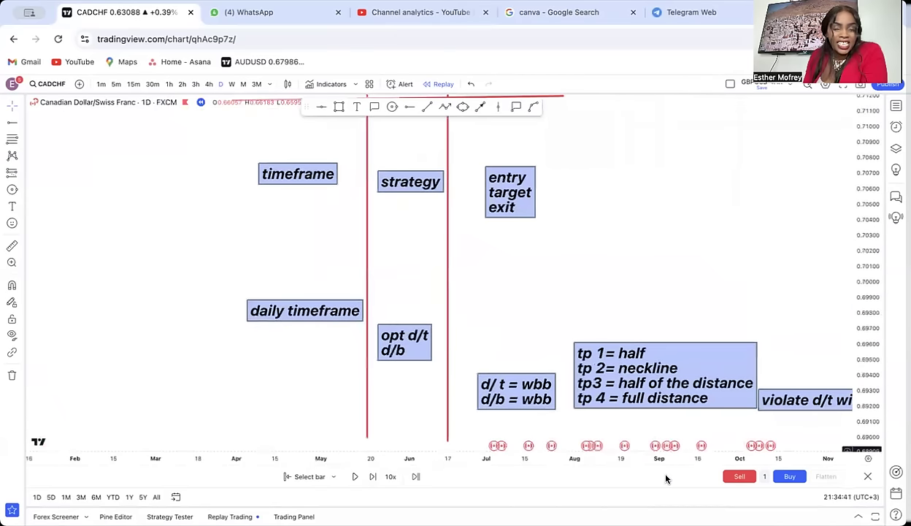
{"action": "scroll", "coordinate": [616, 209], "scroll_direction": "down", "scroll_amount": 10}
{"action": "scroll", "coordinate": [616, 210], "scroll_direction": "right", "scroll_amount": 2}
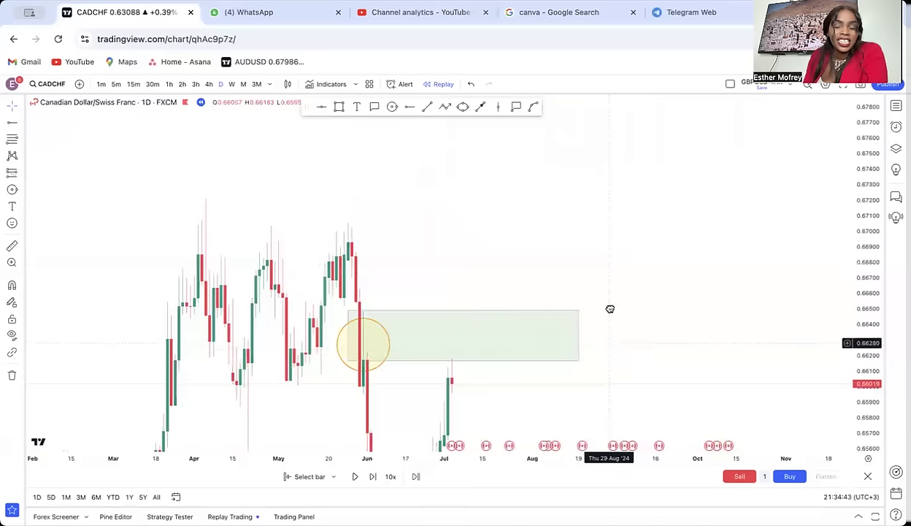
{"action": "scroll", "coordinate": [609, 346], "scroll_direction": "down", "scroll_amount": 5}
{"action": "scroll", "coordinate": [610, 346], "scroll_direction": "right", "scroll_amount": 1}
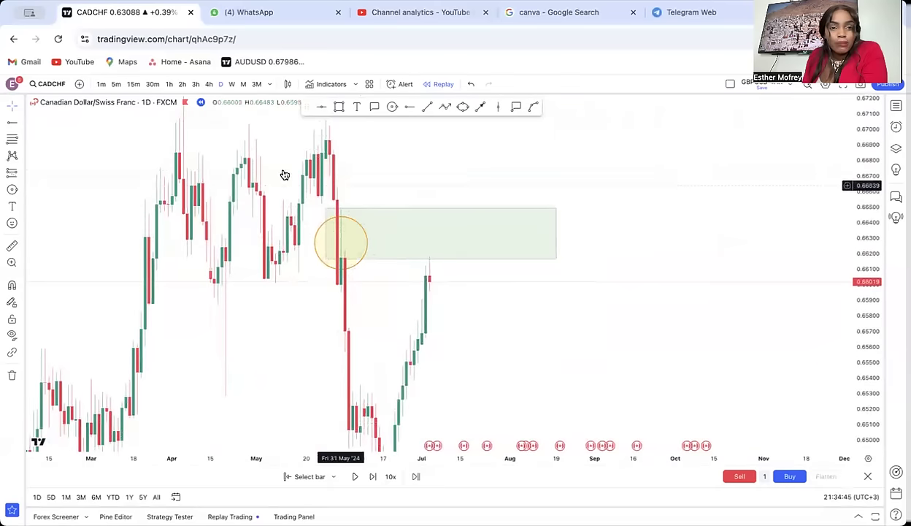
Step: Examine the zone against the candles on the weekly timeframe and return the chart to the daily timeframe
{"action": "left_click", "coordinate": [232, 84]}
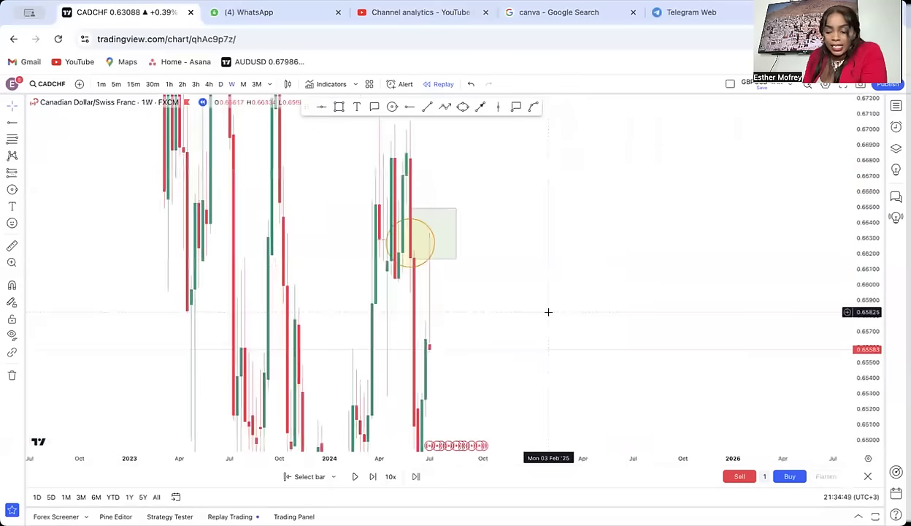
{"action": "scroll", "coordinate": [562, 323], "scroll_direction": "left", "scroll_amount": 3}
{"action": "scroll", "coordinate": [562, 324], "scroll_direction": "right", "scroll_amount": 5}
{"action": "scroll", "coordinate": [568, 328], "scroll_direction": "right", "scroll_amount": 5}
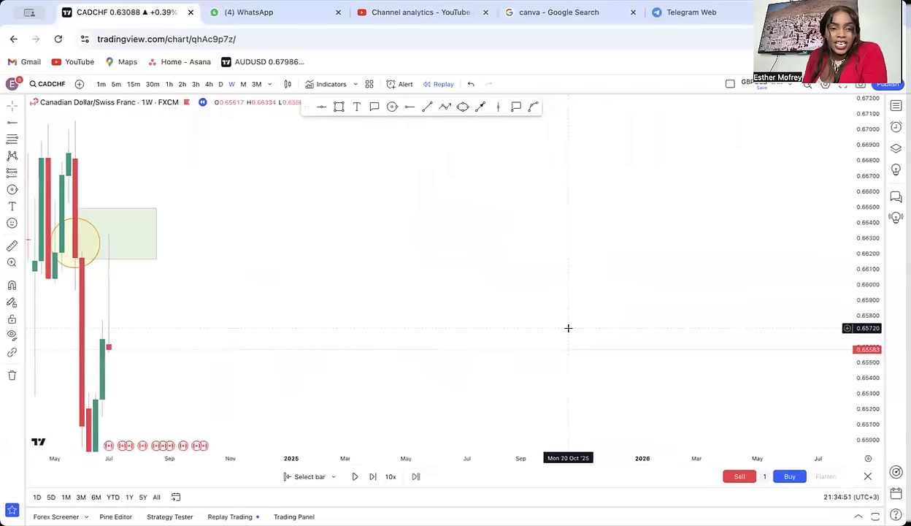
{"action": "scroll", "coordinate": [551, 316], "scroll_direction": "left", "scroll_amount": 6}
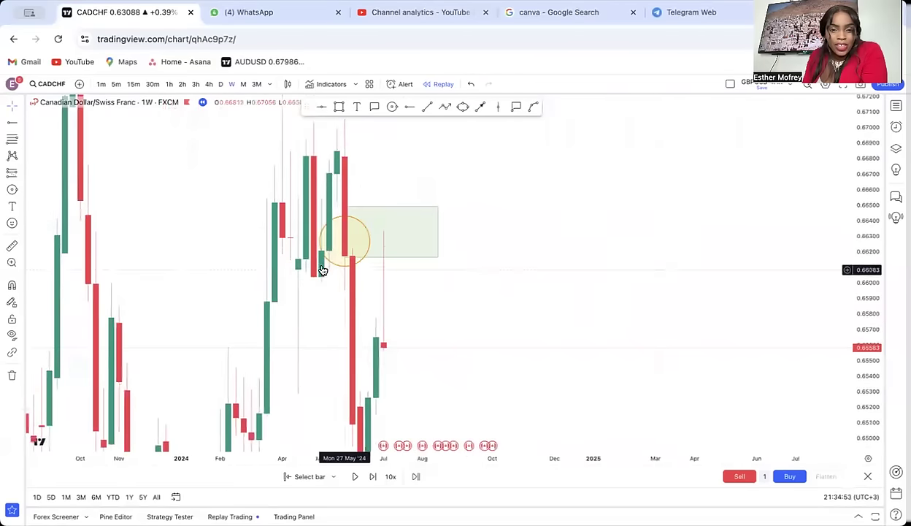
{"action": "left_click_drag", "start_coordinate": [542, 311], "coordinate": [547, 269]}
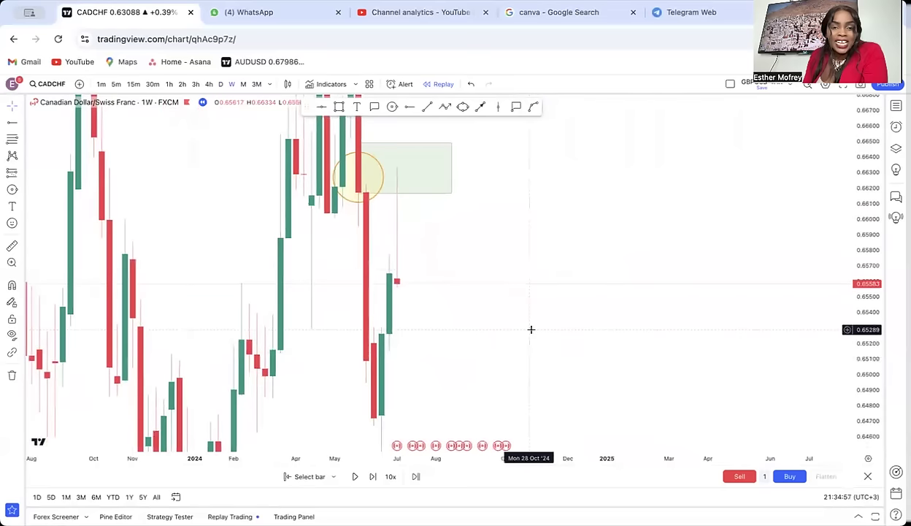
{"action": "left_click_drag", "start_coordinate": [531, 329], "coordinate": [531, 379]}
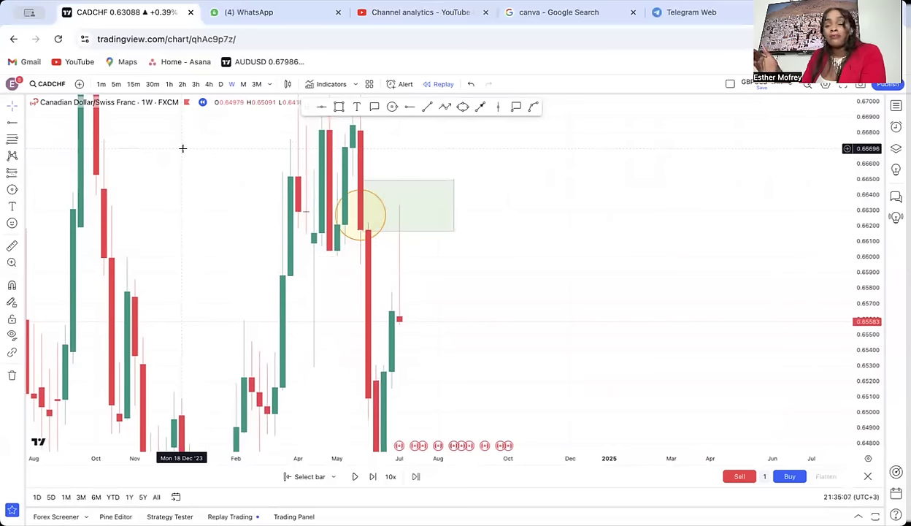
{"action": "left_click", "coordinate": [219, 85]}
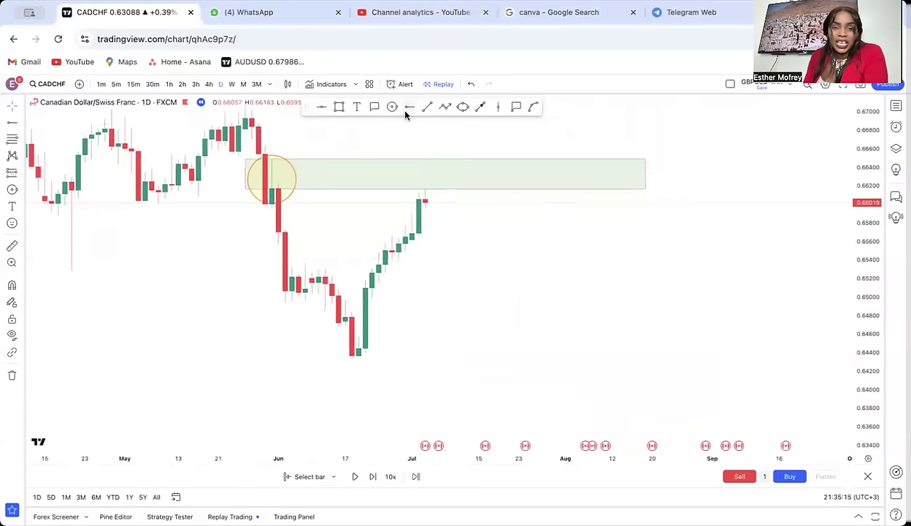
Step: Place horizontal lines at the swing low (about 0.64347) and at the measured midpoint between the zone's top and that low (about 0.65396)
{"action": "left_click", "coordinate": [295, 357]}
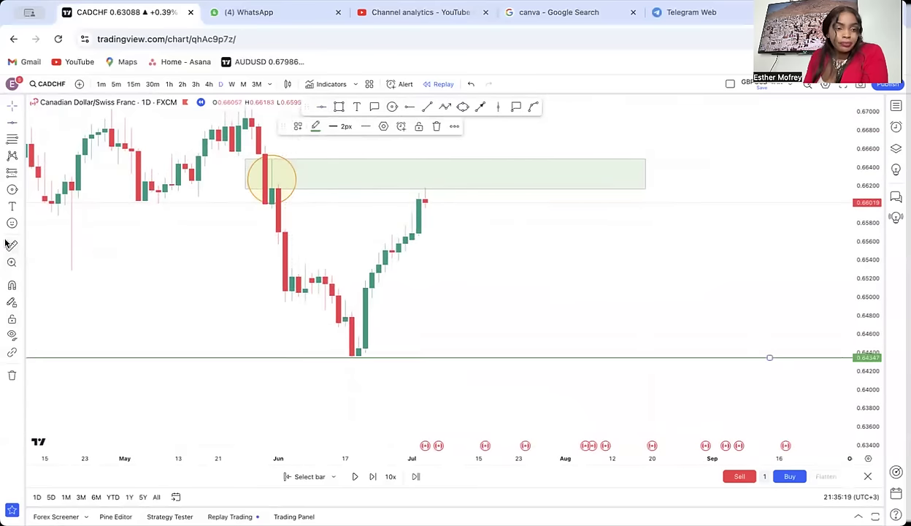
{"action": "left_click_drag", "start_coordinate": [267, 159], "coordinate": [605, 357]}
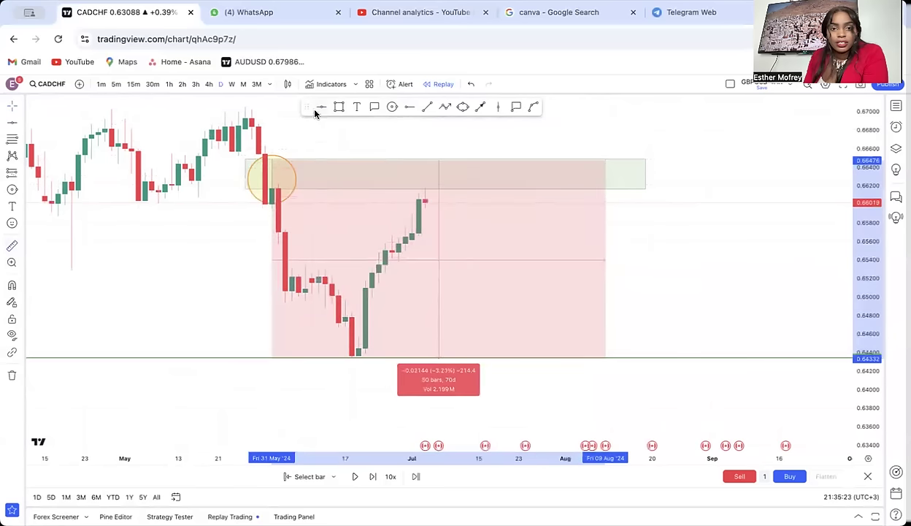
{"action": "left_click", "coordinate": [445, 259]}
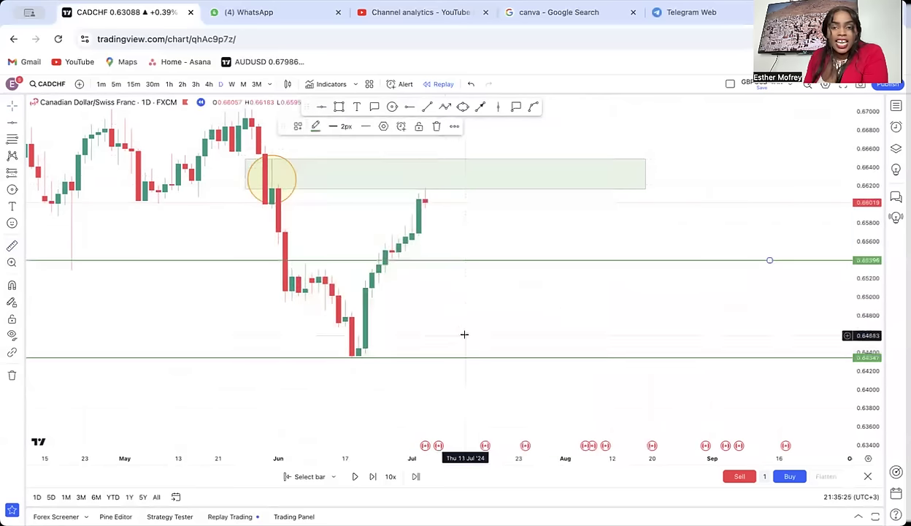
Step: Draw a narrow rectangle matching the zone-to-low distance and place it directly below the swing-low line, spanning about 0.6435 to 0.6220
{"action": "left_click", "coordinate": [339, 106]}
{"action": "left_click_drag", "start_coordinate": [321, 120], "coordinate": [449, 319]}
{"action": "left_click_drag", "start_coordinate": [422, 260], "coordinate": [435, 397]}
{"action": "left_click_drag", "start_coordinate": [408, 351], "coordinate": [326, 350]}
{"action": "left_click_drag", "start_coordinate": [385, 318], "coordinate": [393, 257]}
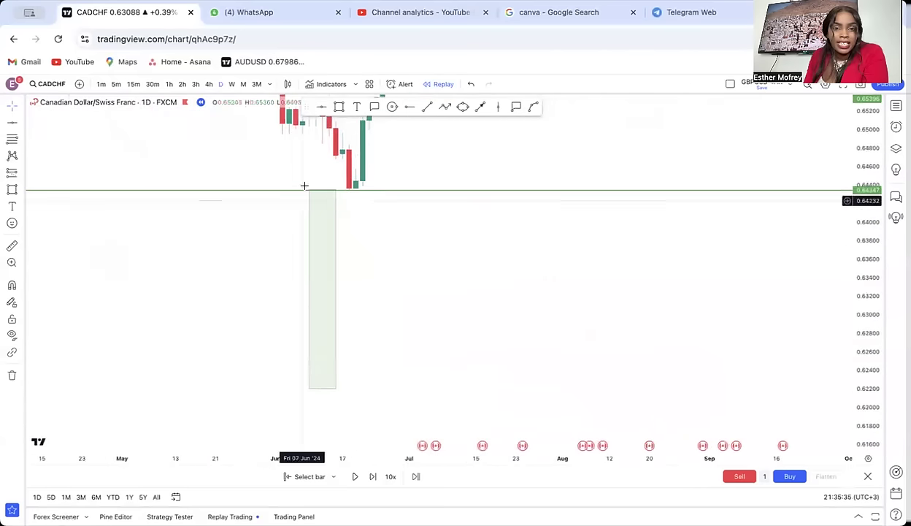
Step: Fill the narrow rectangle below the swing low with yellow at 84% opacity
{"action": "left_click", "coordinate": [337, 245]}
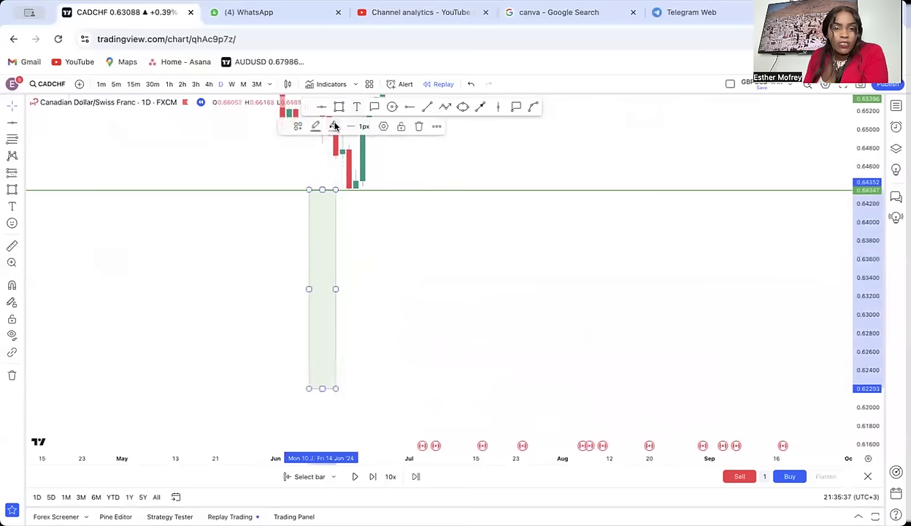
{"action": "left_click", "coordinate": [334, 127]}
{"action": "left_click_drag", "start_coordinate": [347, 271], "coordinate": [397, 270]}
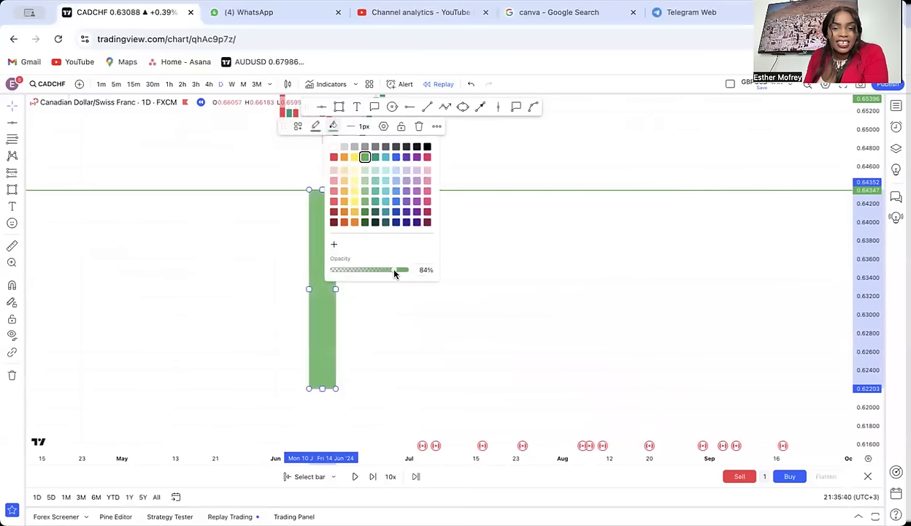
{"action": "left_click", "coordinate": [354, 157]}
Step: Measure the yellow rectangle's height and place horizontal lines at its midpoint (about 0.63263) and its lower edge (about 0.62209)
{"action": "left_click_drag", "start_coordinate": [648, 230], "coordinate": [655, 295]}
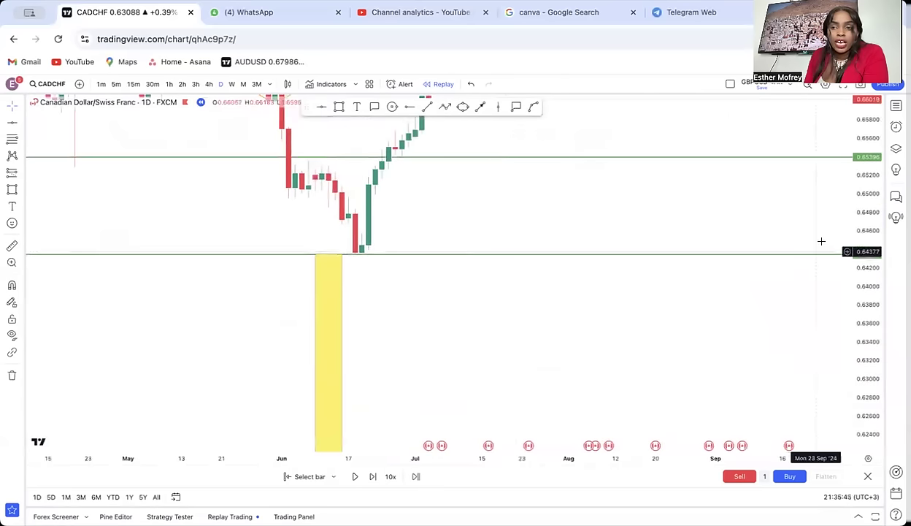
{"action": "left_click_drag", "start_coordinate": [858, 198], "coordinate": [805, 312]}
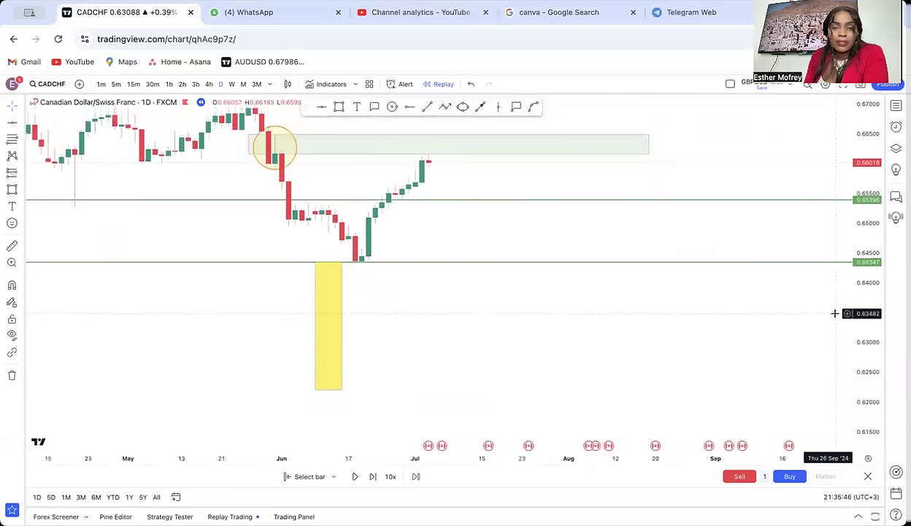
{"action": "left_click", "coordinate": [12, 247]}
{"action": "left_click", "coordinate": [262, 263]}
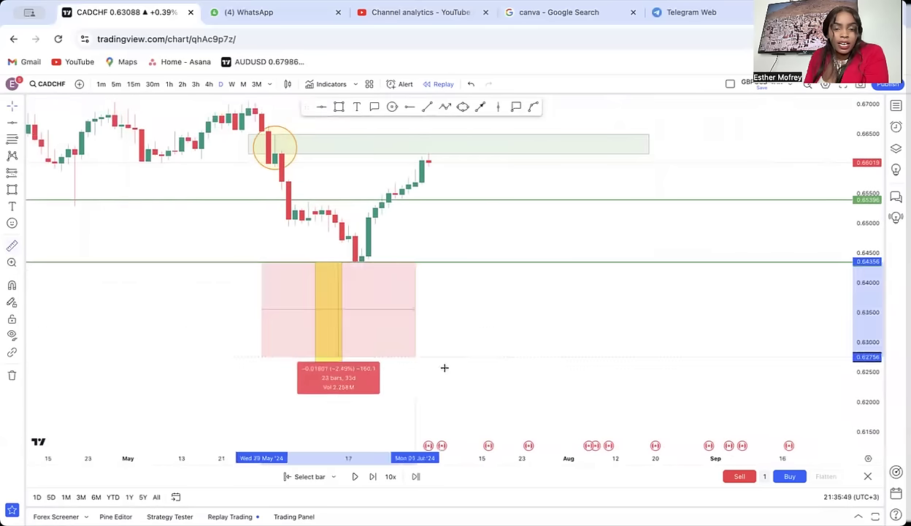
{"action": "left_click", "coordinate": [542, 389]}
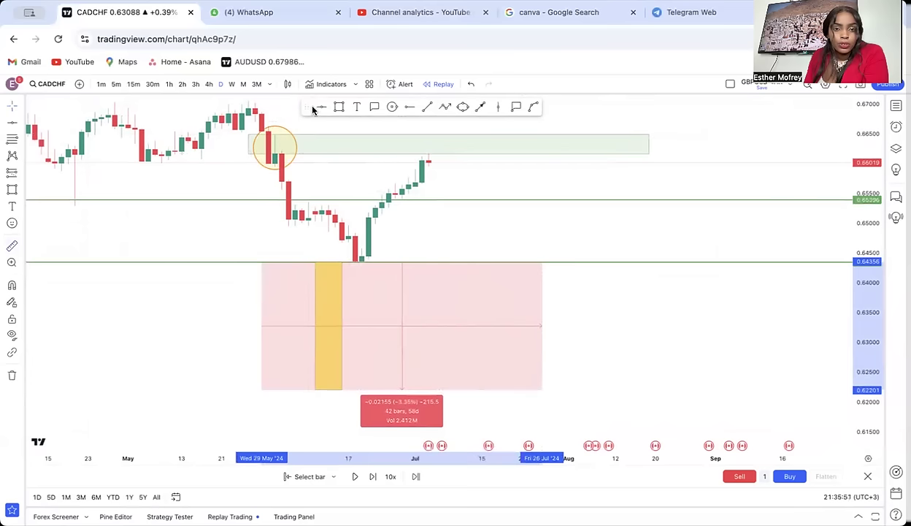
{"action": "left_click", "coordinate": [371, 326]}
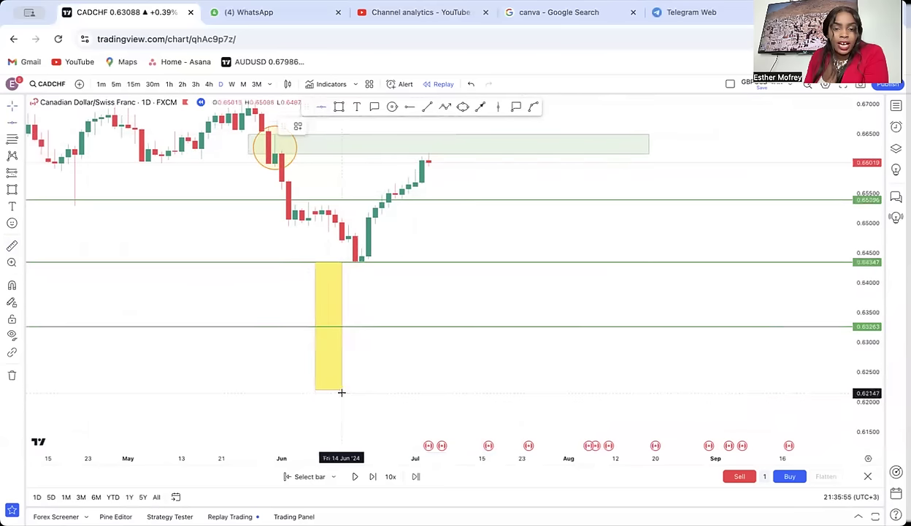
{"action": "scroll", "coordinate": [458, 376], "scroll_direction": "right", "scroll_amount": 1}
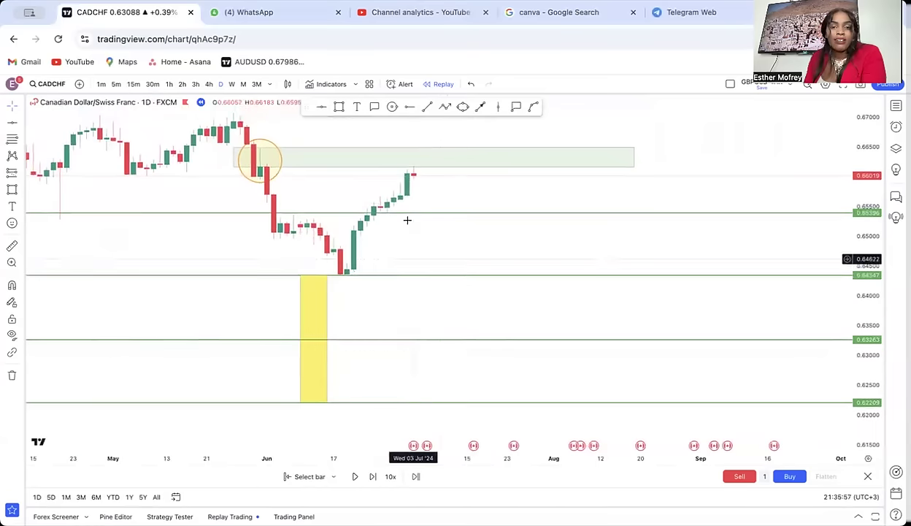
Step: Draw a small circle around the latest candles touching the zone's lower edge in early July, centred at about 0.6618
{"action": "left_click", "coordinate": [392, 107]}
{"action": "left_click", "coordinate": [407, 166]}
{"action": "left_click", "coordinate": [413, 176]}
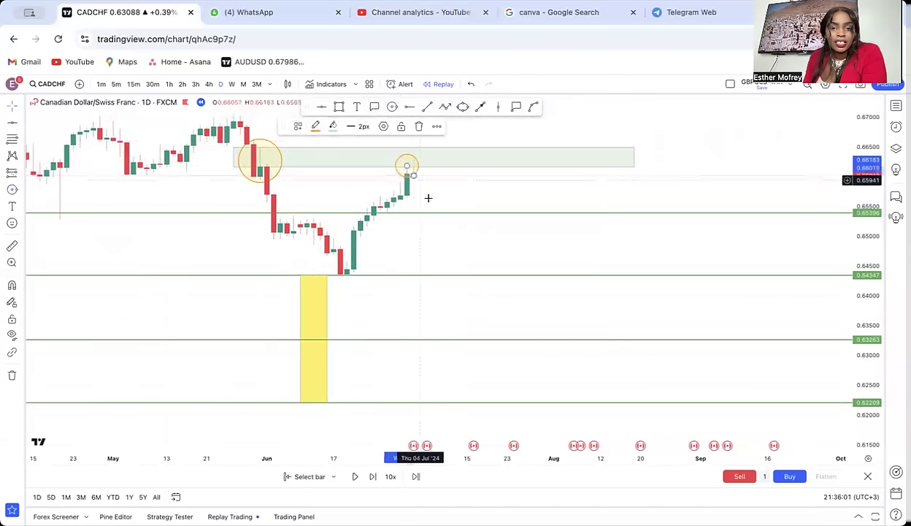
Step: Recolour the horizontal lines at 0.64347 and 0.62209 red
{"action": "left_click", "coordinate": [424, 274]}
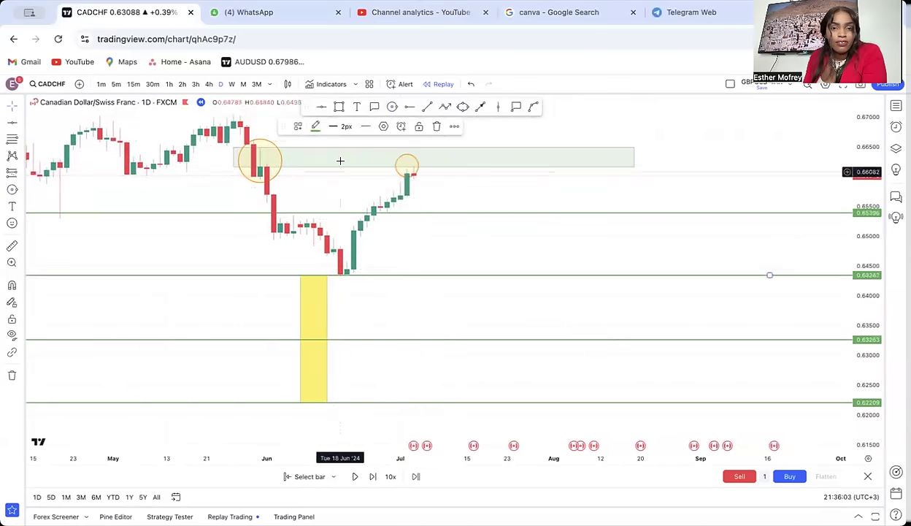
{"action": "left_click", "coordinate": [316, 127]}
{"action": "left_click", "coordinate": [316, 157]}
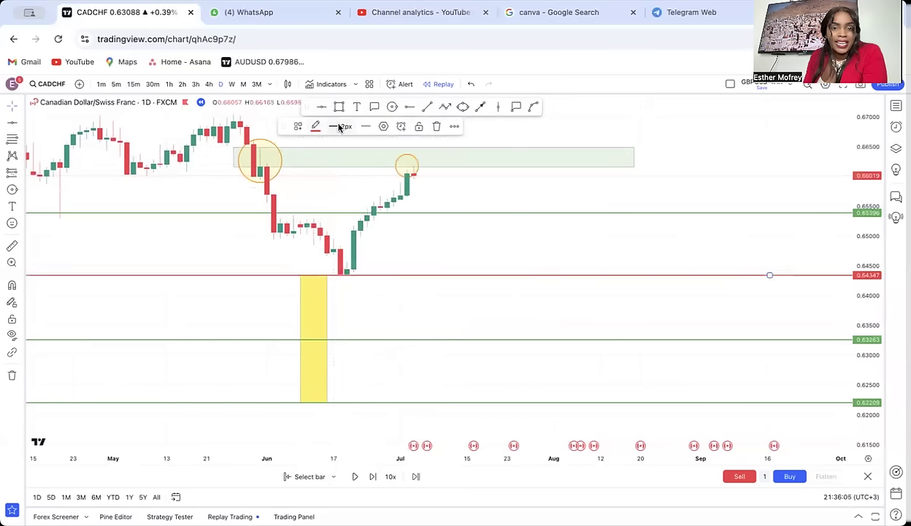
{"action": "left_click", "coordinate": [414, 404]}
{"action": "left_click", "coordinate": [317, 127]}
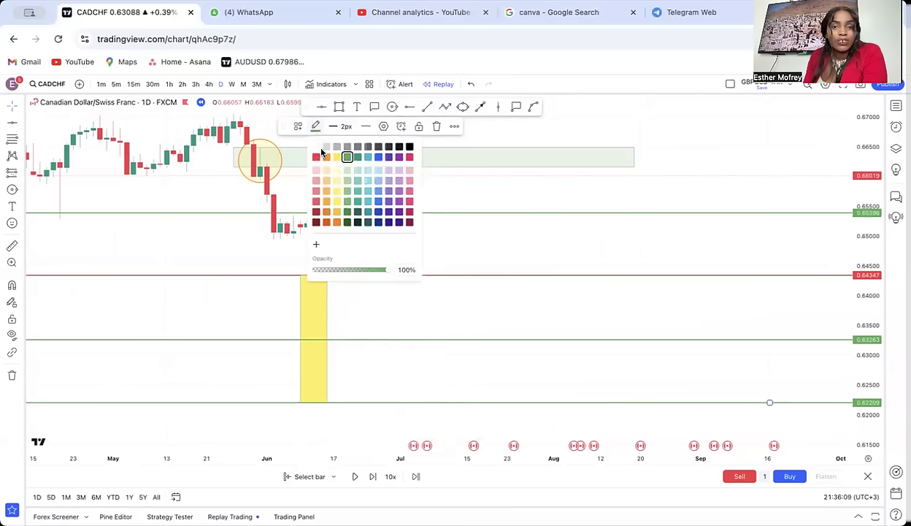
{"action": "left_click", "coordinate": [317, 158]}
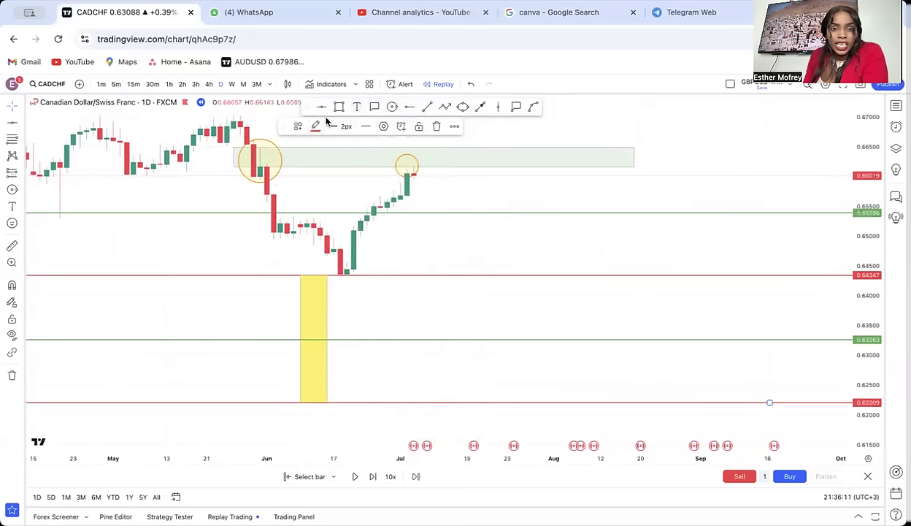
Step: Add the label "tp1 = half" at font size 14 and position it just above the 0.65396 line near 12 Jul '24
{"action": "left_click", "coordinate": [355, 107]}
{"action": "left_click", "coordinate": [465, 200]}
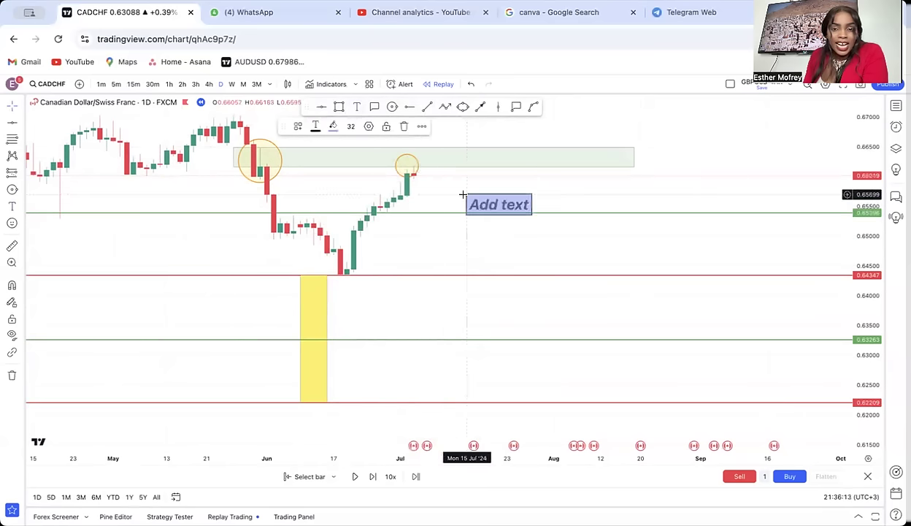
{"action": "type", "text": "tp1 = half"}
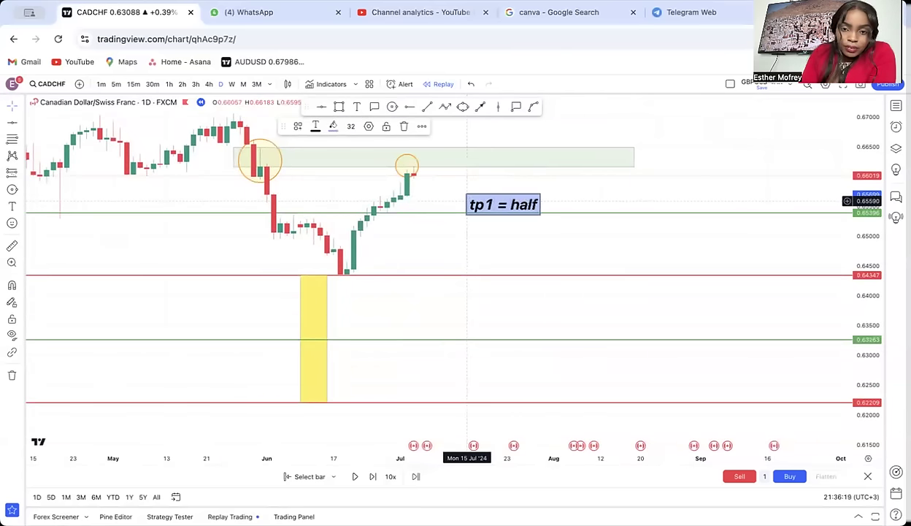
{"action": "left_click", "coordinate": [350, 127]}
{"action": "left_click", "coordinate": [355, 192]}
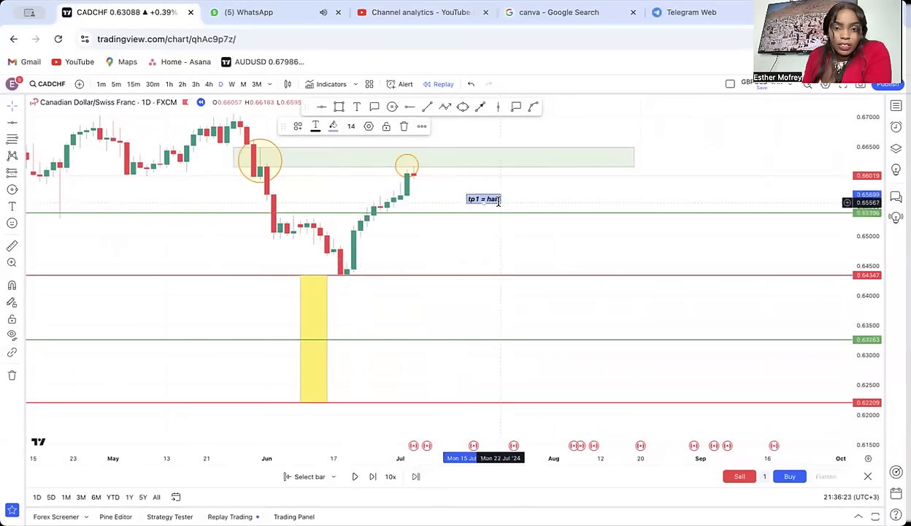
{"action": "left_click_drag", "start_coordinate": [500, 206], "coordinate": [493, 206]}
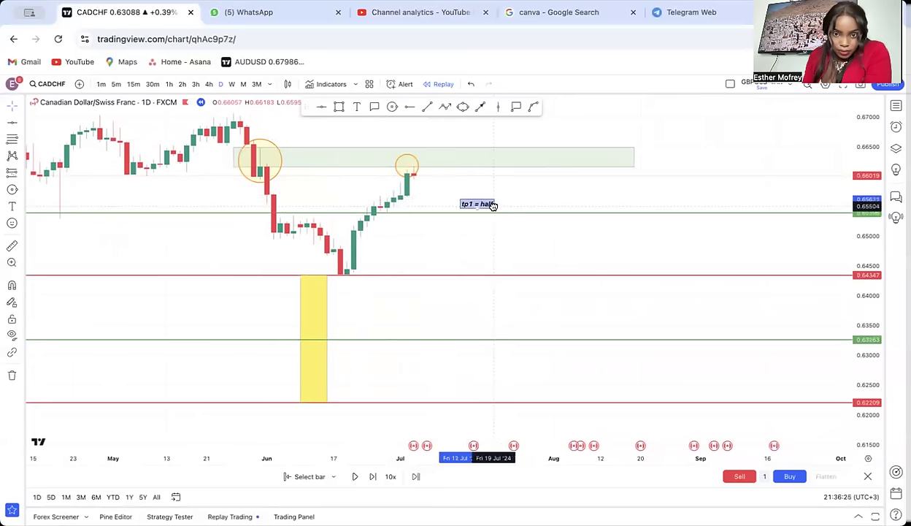
Step: Clone the "tp1 = half" label and place the copy just above the red 0.64347 line
{"action": "left_click", "coordinate": [422, 126]}
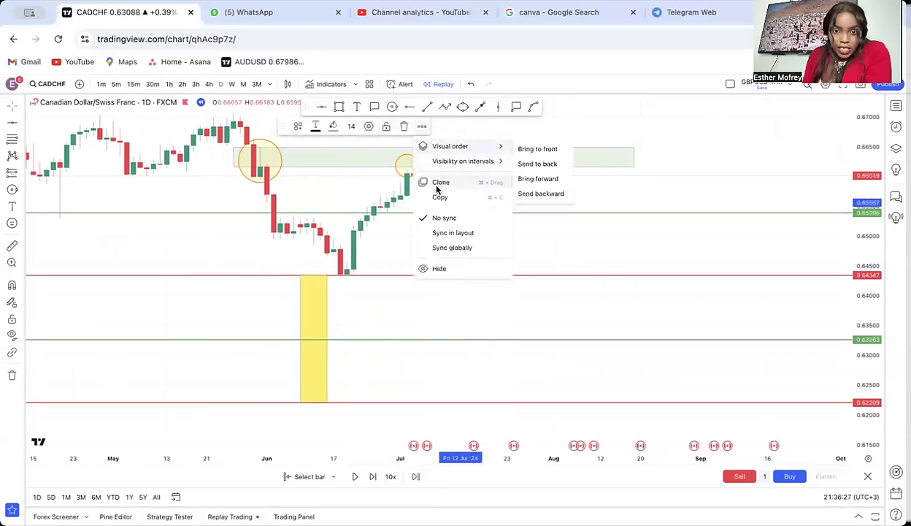
{"action": "left_click", "coordinate": [465, 183]}
{"action": "left_click_drag", "start_coordinate": [475, 191], "coordinate": [475, 270]}
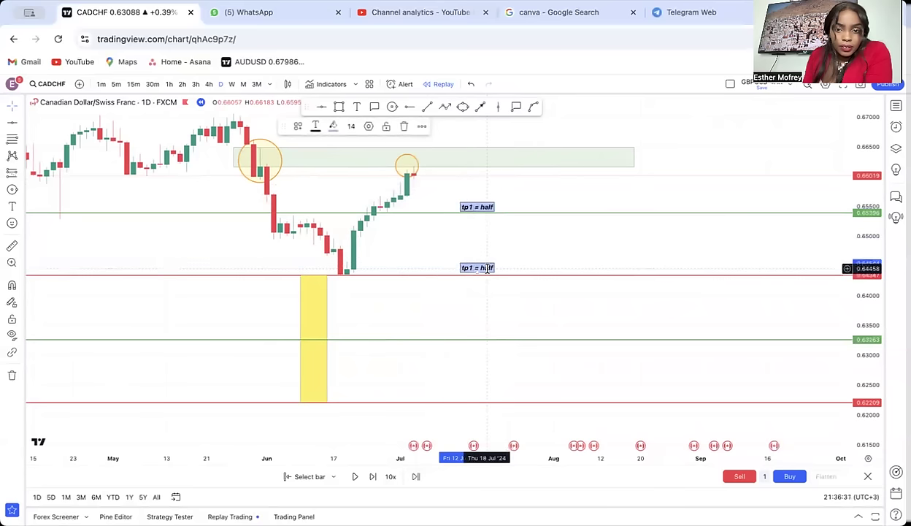
Step: Change the text of the copied label above the 0.64347 line to "tp2 = neckline"
{"action": "double_click", "coordinate": [473, 268]}
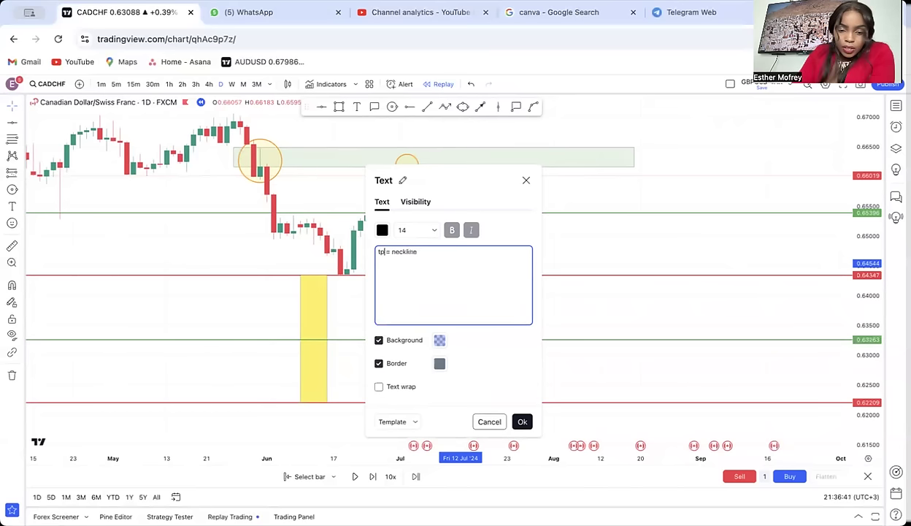
{"action": "left_click", "coordinate": [567, 238]}
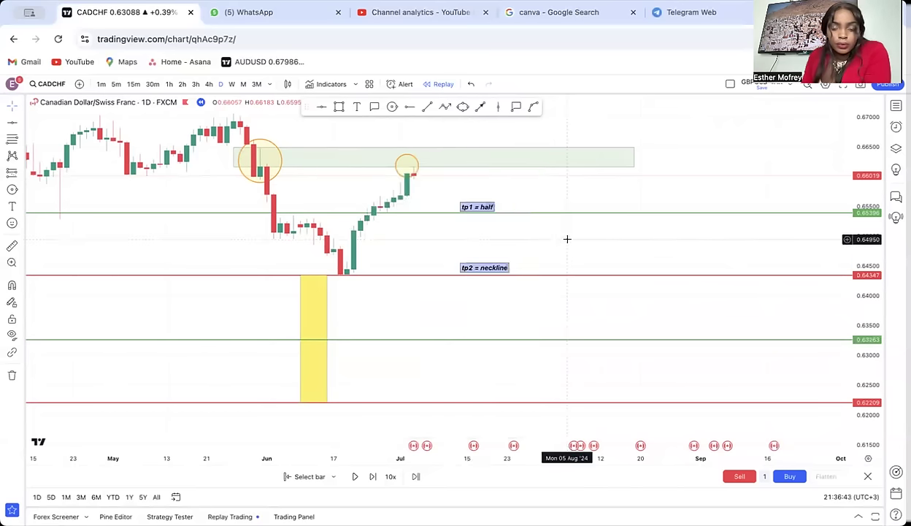
Step: Place a "tp3" label just above the 0.63263 line and a "tp4" label just above the 0.62209 line near 11 Jul '24
{"action": "left_click", "coordinate": [452, 330]}
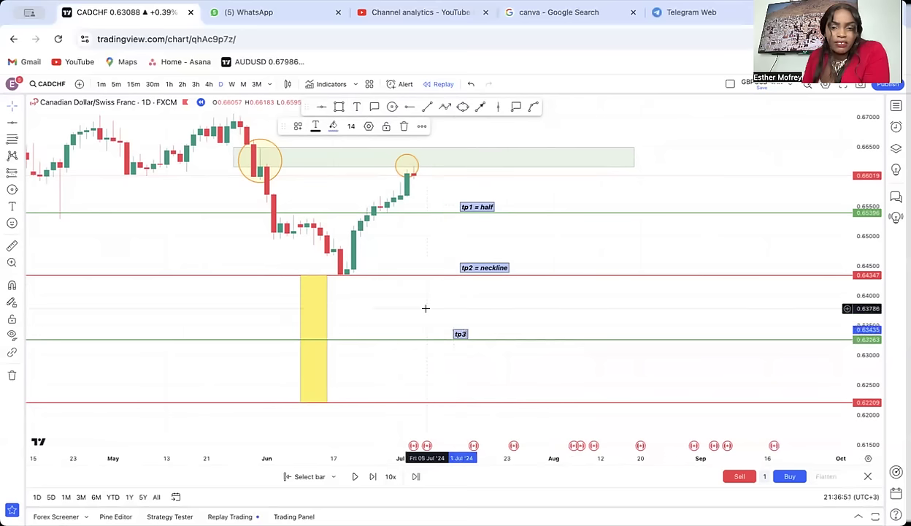
{"action": "left_click", "coordinate": [425, 308]}
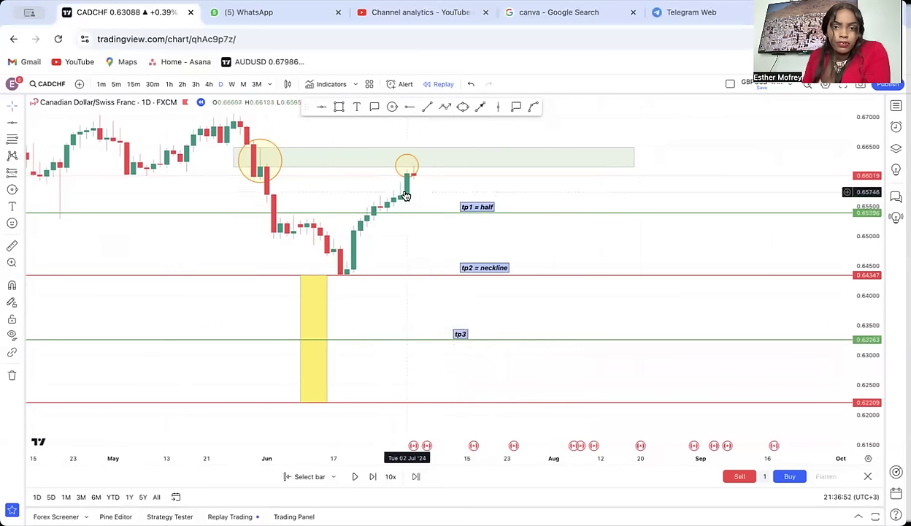
{"action": "left_click", "coordinate": [456, 391]}
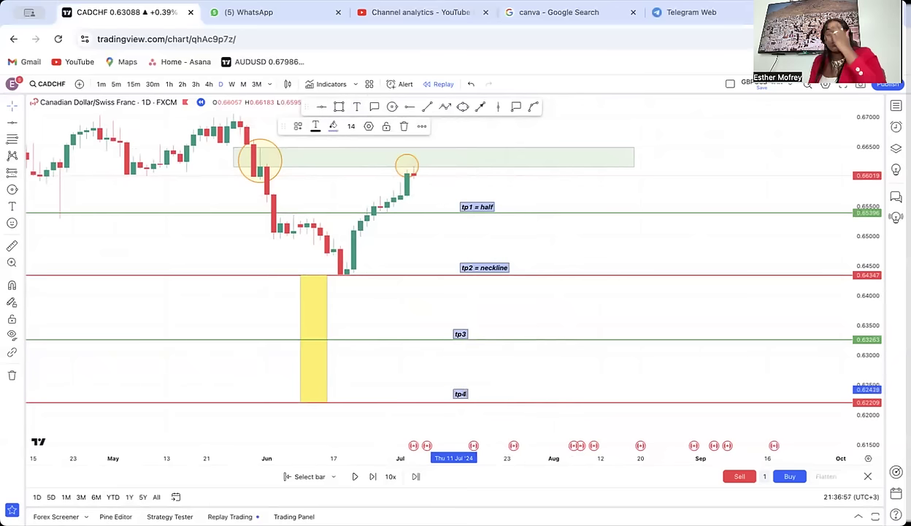
Step: Add a callout reading "wbb" beside the small circle, pointing at about 0.6601 on 5 Jul '24
{"action": "left_click_drag", "start_coordinate": [521, 389], "coordinate": [540, 418]}
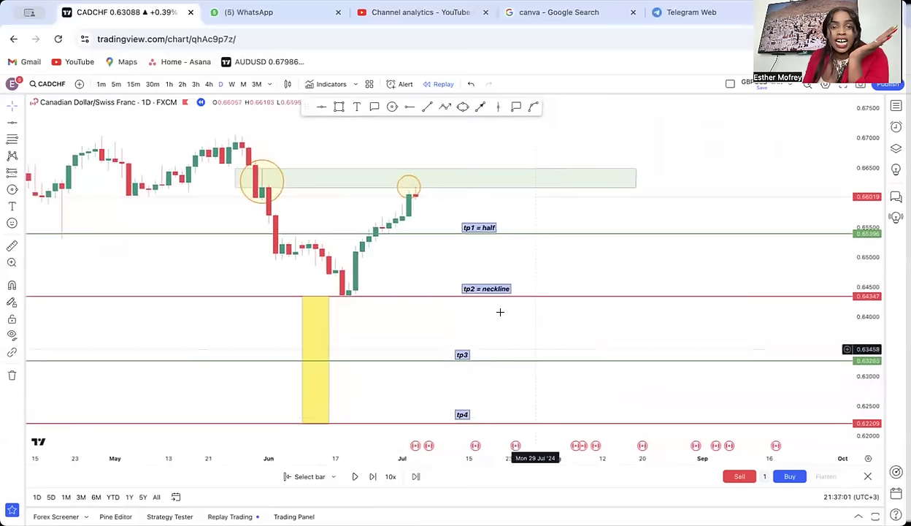
{"action": "left_click", "coordinate": [375, 107]}
{"action": "left_click", "coordinate": [429, 197]}
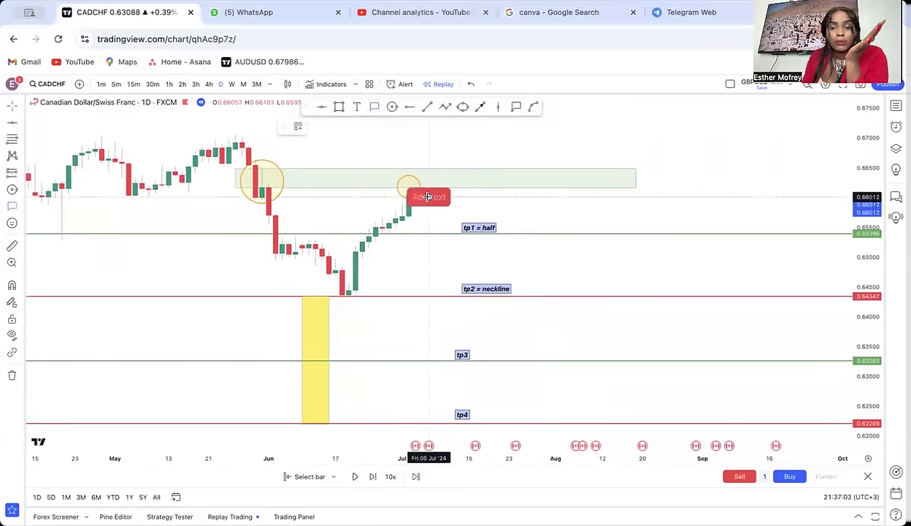
{"action": "left_click", "coordinate": [479, 155]}
{"action": "type", "text": "wbb"}
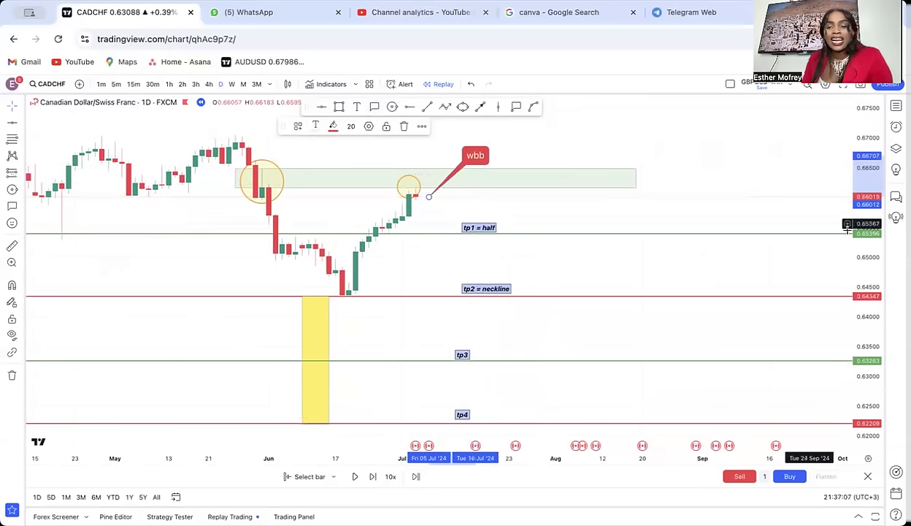
Step: Draw a rectangle over the latest candles from 28 Jun '24, spanning 0.66180 to 0.65963, and make its yellow fill nearly transparent
{"action": "left_click_drag", "start_coordinate": [869, 179], "coordinate": [870, 206]}
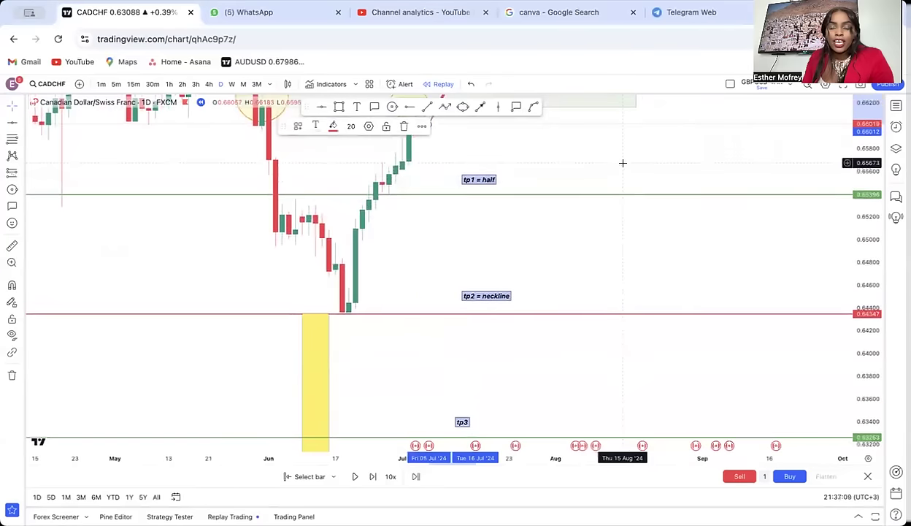
{"action": "left_click_drag", "start_coordinate": [623, 163], "coordinate": [645, 299]}
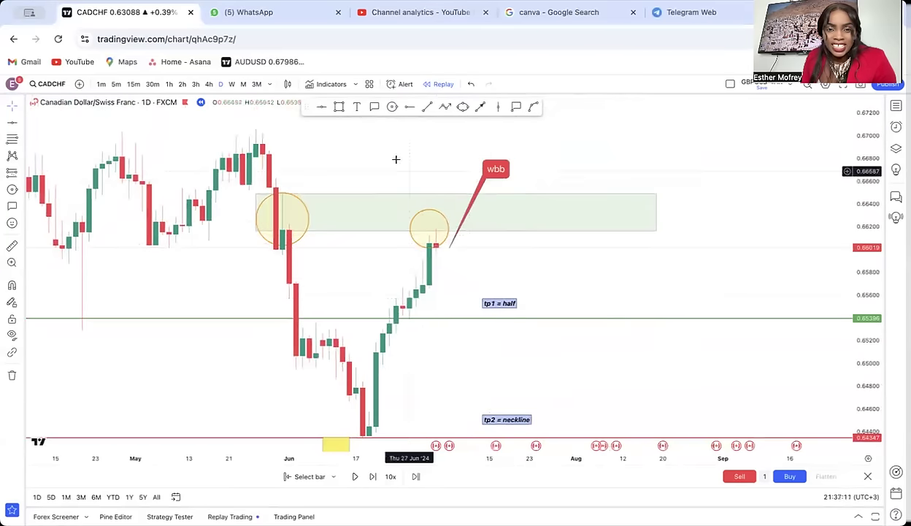
{"action": "left_click", "coordinate": [339, 106]}
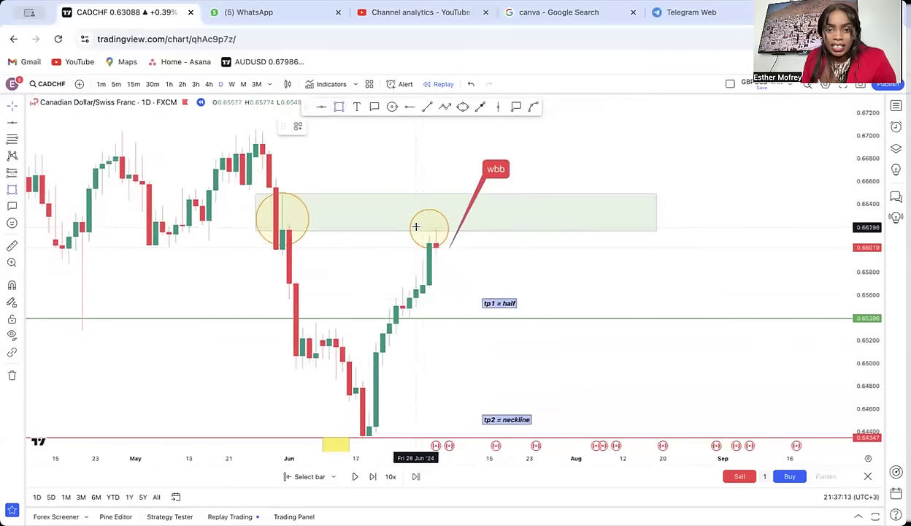
{"action": "left_click_drag", "start_coordinate": [416, 229], "coordinate": [543, 256]}
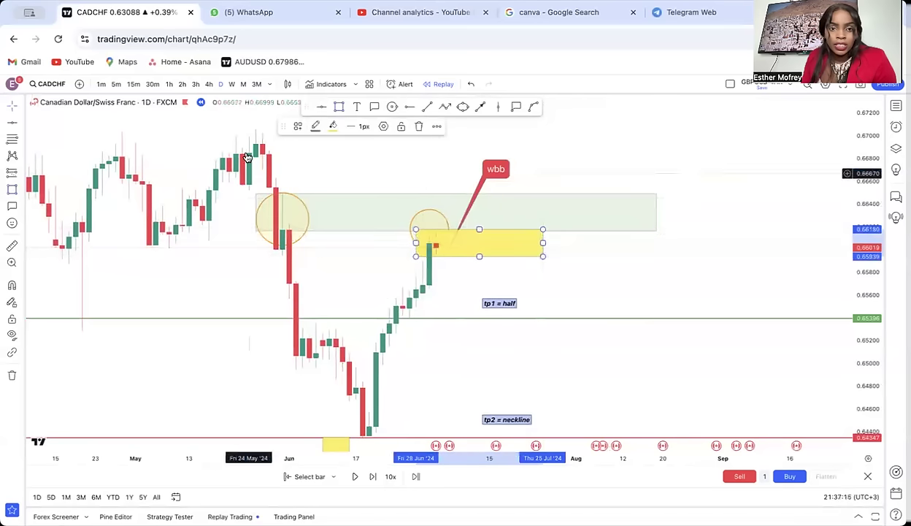
{"action": "left_click", "coordinate": [334, 126]}
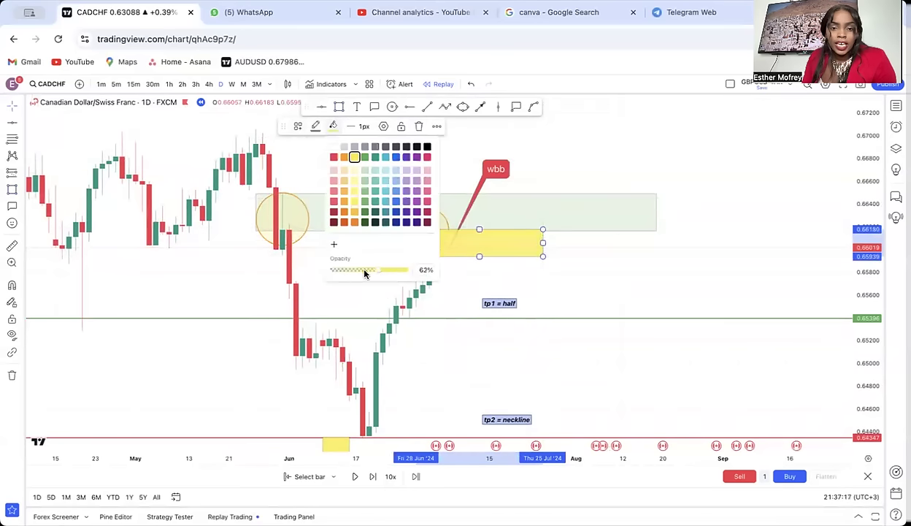
{"action": "left_click_drag", "start_coordinate": [365, 272], "coordinate": [337, 270]}
{"action": "left_click", "coordinate": [549, 276]}
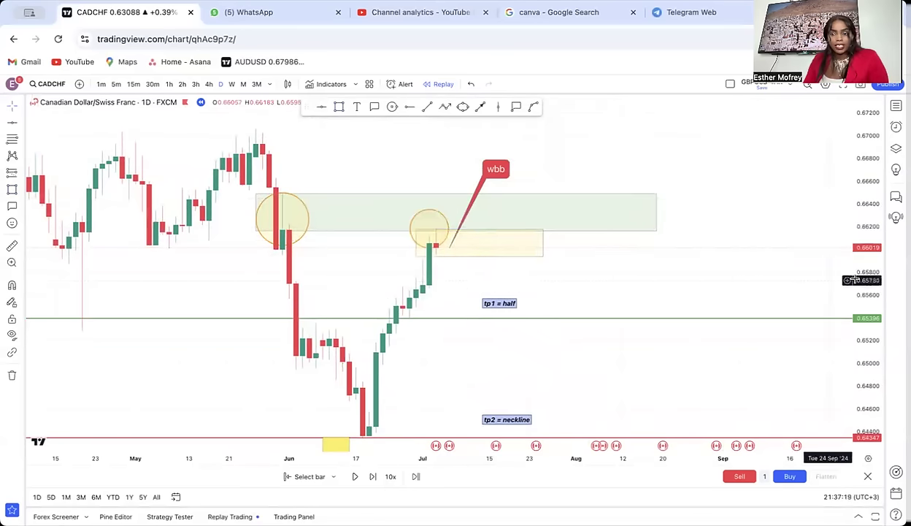
{"action": "left_click_drag", "start_coordinate": [859, 303], "coordinate": [859, 332]}
{"action": "left_click_drag", "start_coordinate": [543, 251], "coordinate": [529, 245]}
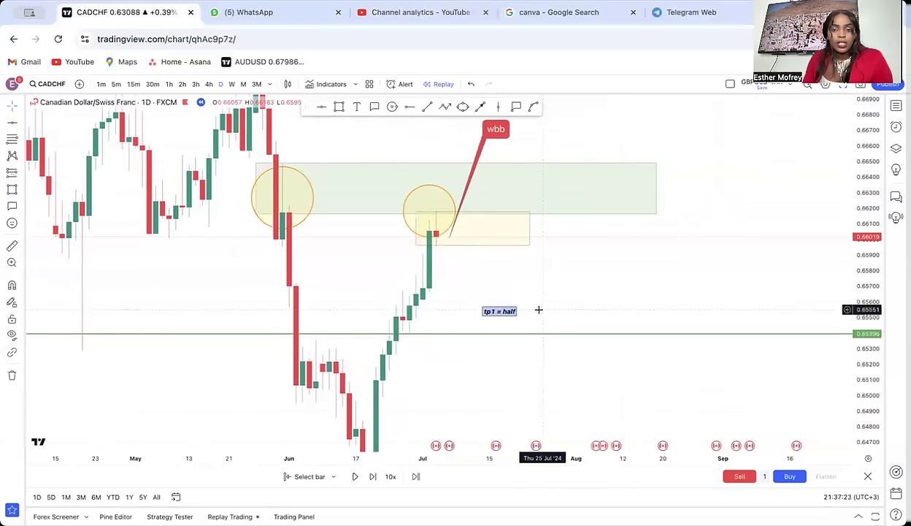
Step: Advance the replay by two daily candles and delete the pale yellow rectangle around the latest candles
{"action": "left_click", "coordinate": [373, 476]}
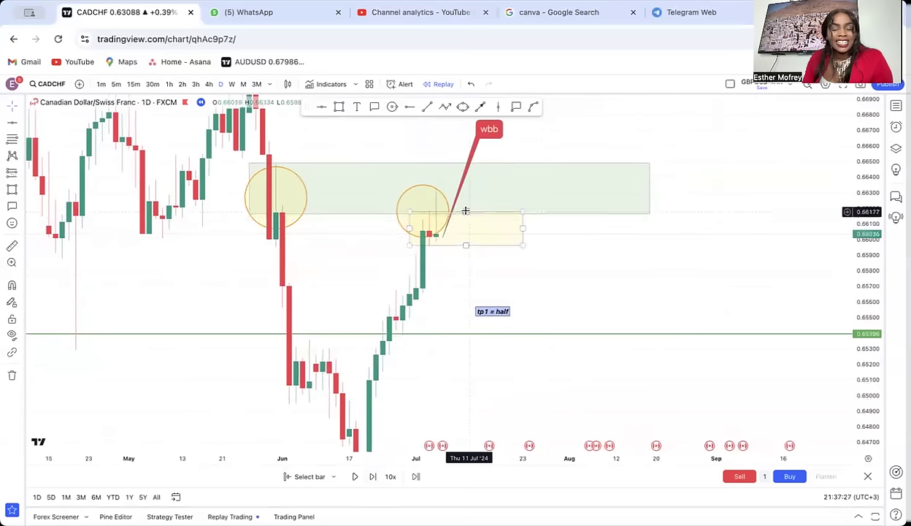
{"action": "left_click", "coordinate": [515, 241]}
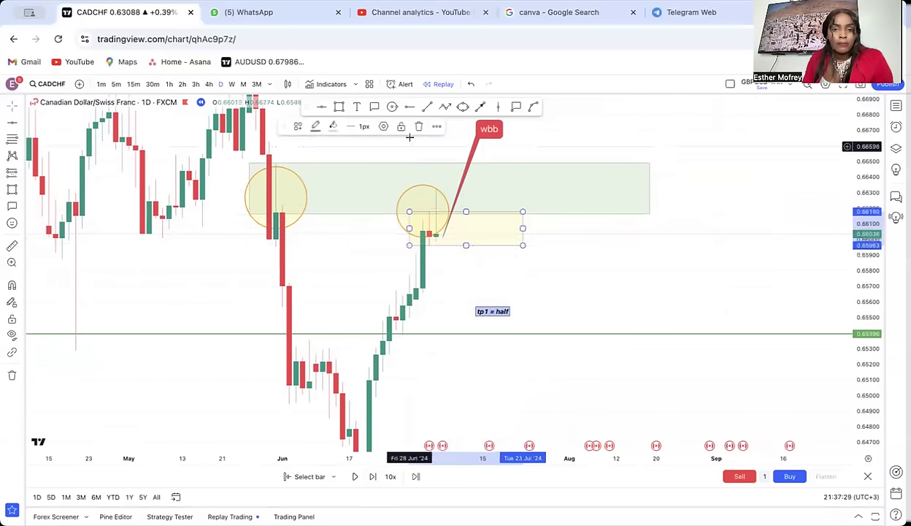
{"action": "left_click", "coordinate": [417, 127]}
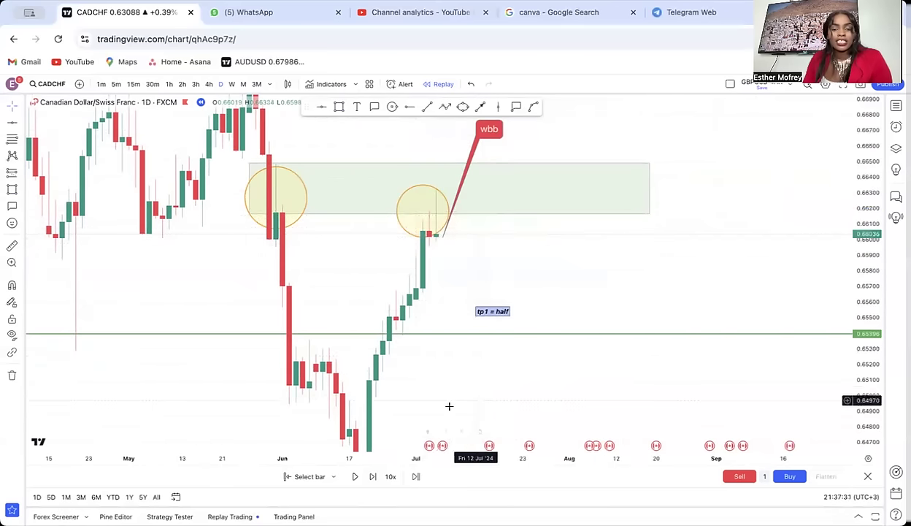
{"action": "left_click", "coordinate": [372, 476]}
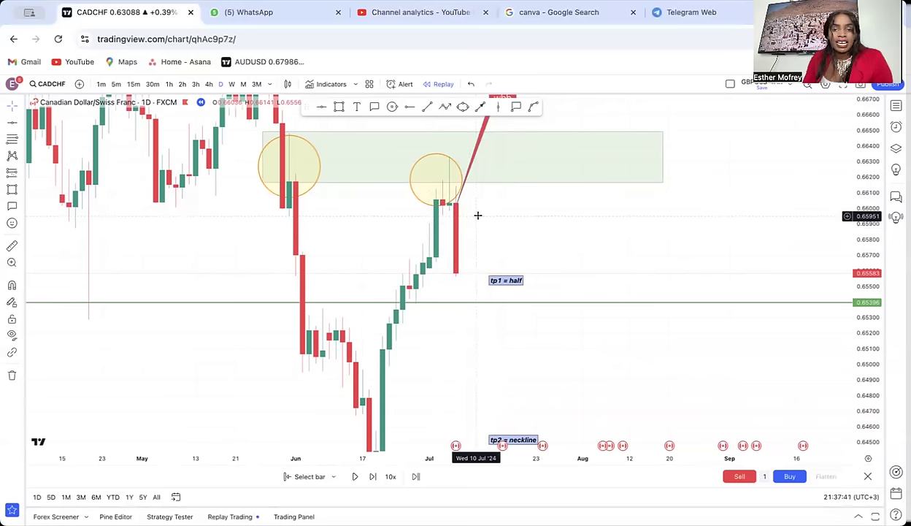
Step: Measure from the latest candle's close at about 0.6559 down towards the 0.65396 line
{"action": "left_click_drag", "start_coordinate": [533, 220], "coordinate": [525, 183]}
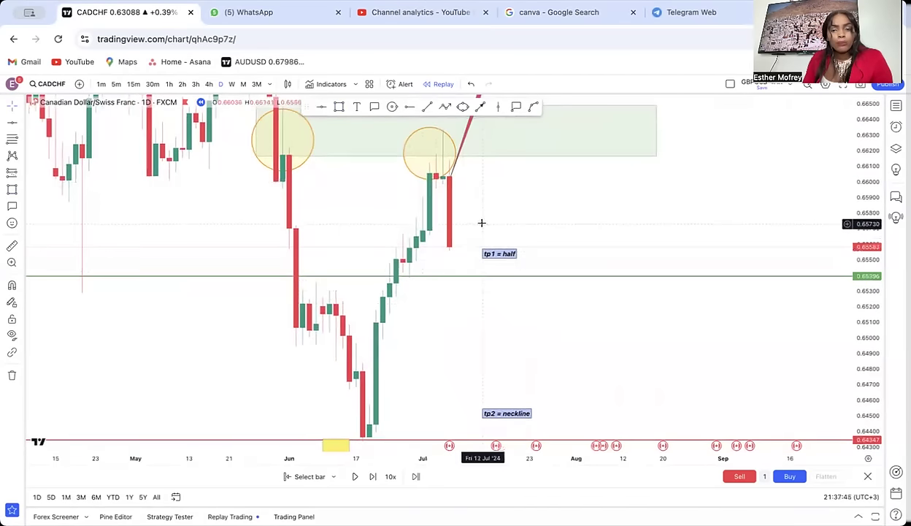
{"action": "left_click_drag", "start_coordinate": [480, 233], "coordinate": [479, 264]}
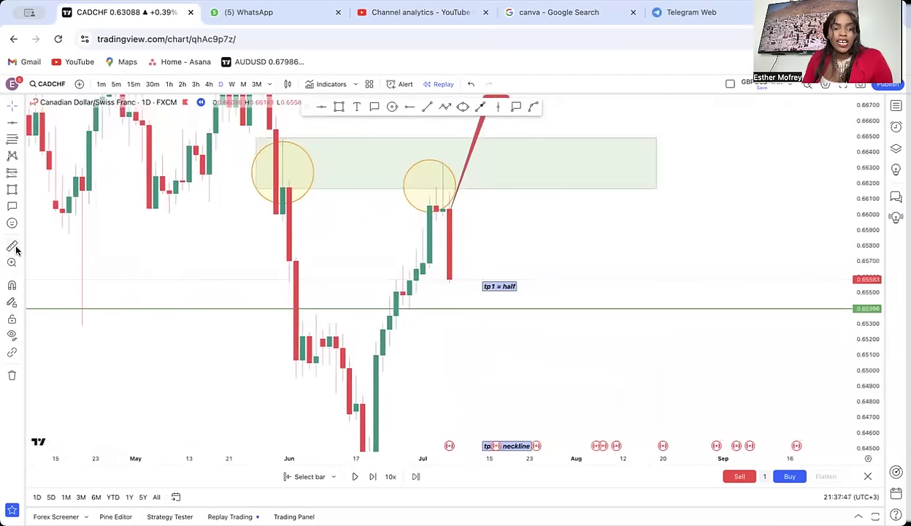
{"action": "left_click", "coordinate": [452, 277], "text": "shift"}
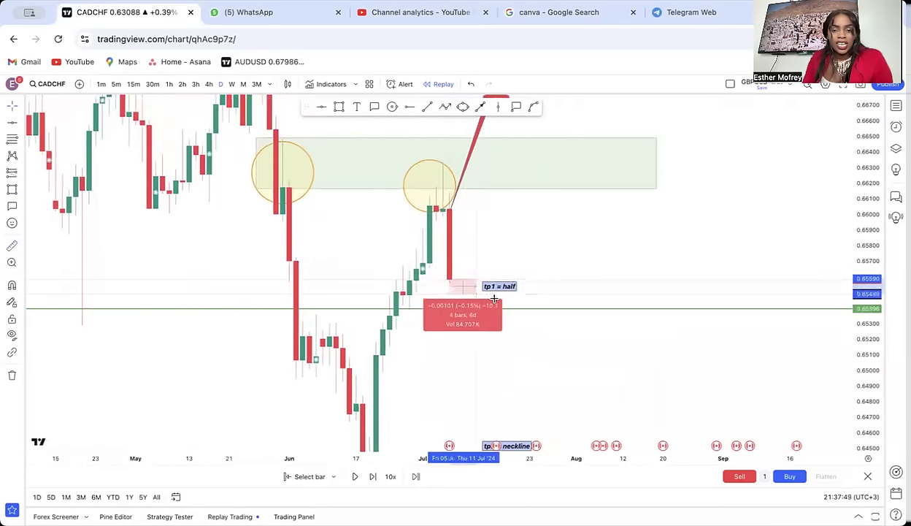
{"action": "left_click", "coordinate": [541, 294]}
Step: Move the tp1 label to 25 Jul '24 and draw a short position at 0.65581 with its target at 0.65396 and stop at 0.66407
{"action": "left_click_drag", "start_coordinate": [501, 287], "coordinate": [561, 285]}
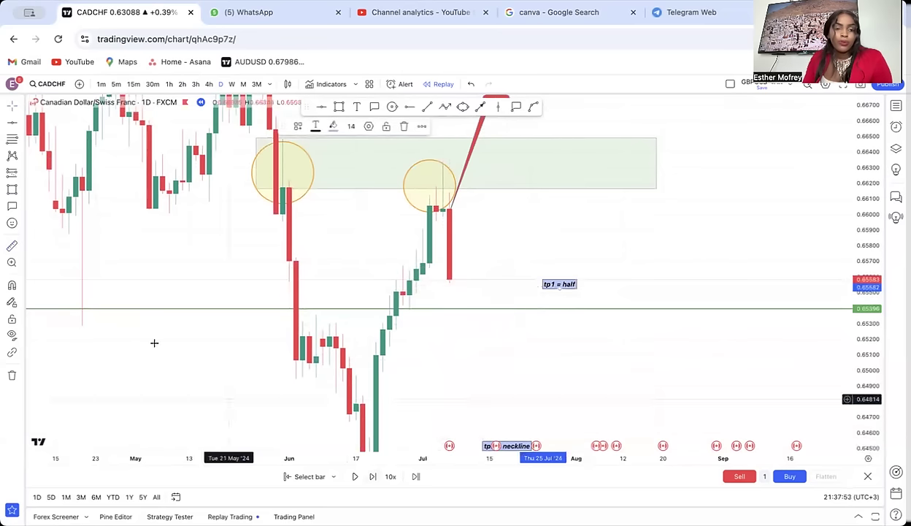
{"action": "left_click", "coordinate": [23, 177]}
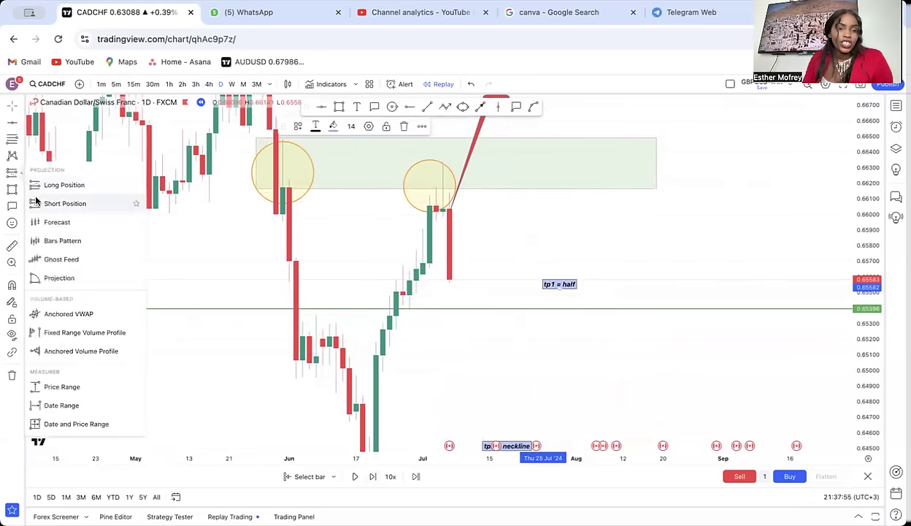
{"action": "left_click", "coordinate": [61, 205]}
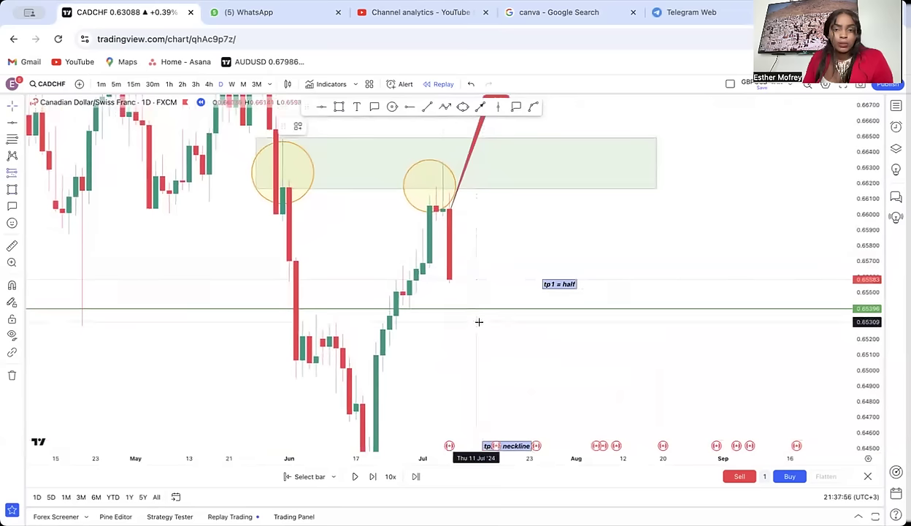
{"action": "left_click", "coordinate": [455, 279]}
{"action": "left_click_drag", "start_coordinate": [455, 365], "coordinate": [460, 310]}
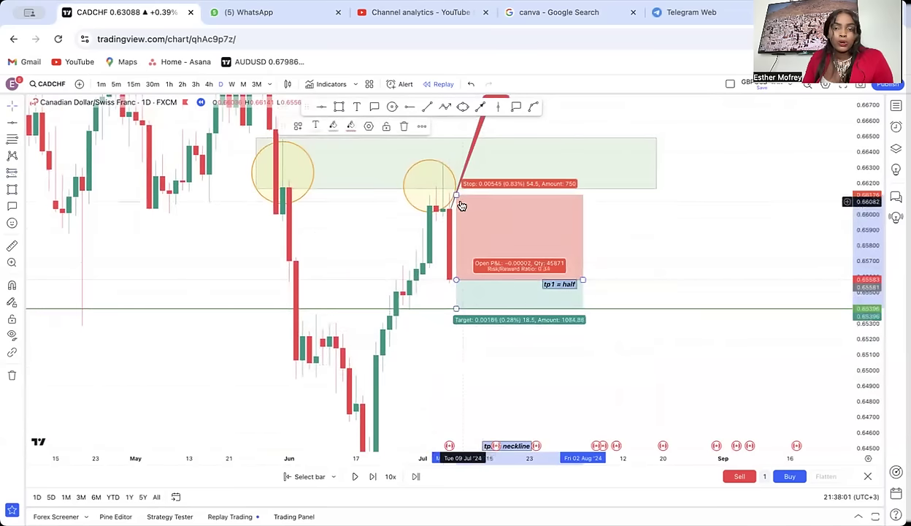
{"action": "left_click_drag", "start_coordinate": [460, 202], "coordinate": [461, 154]}
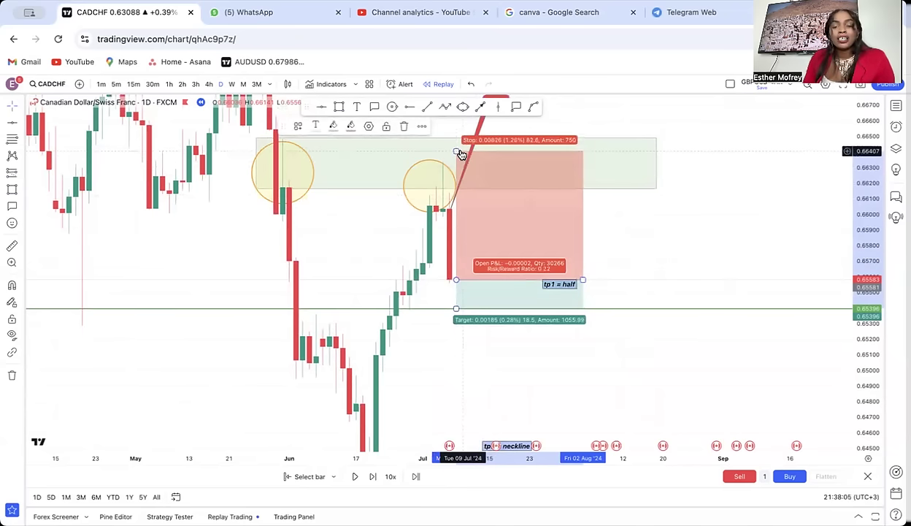
Step: Advance the replay by six daily candles to follow price towards the short position's target
{"action": "left_click_drag", "start_coordinate": [661, 226], "coordinate": [633, 260]}
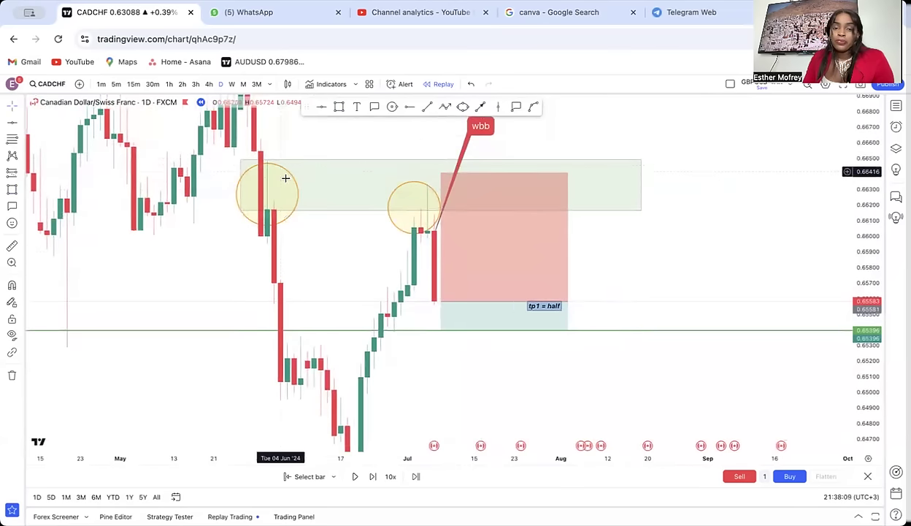
{"action": "left_click", "coordinate": [371, 476]}
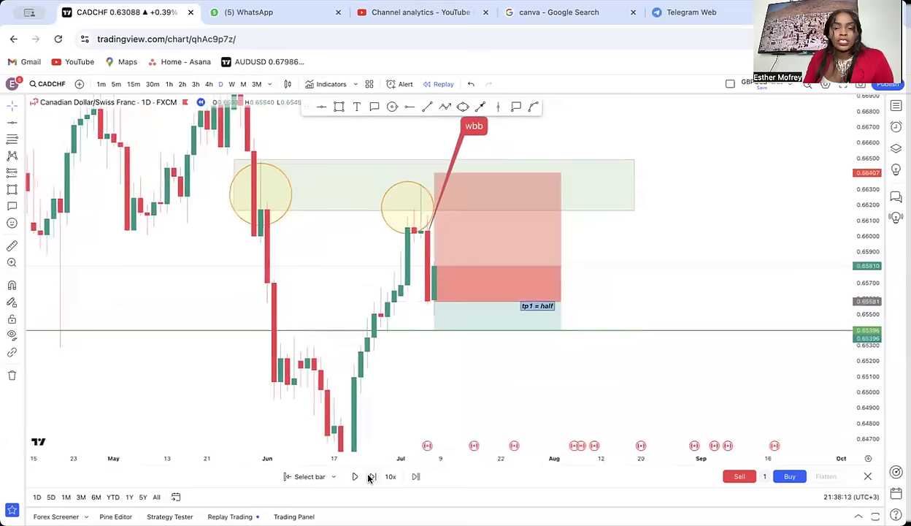
{"action": "left_click", "coordinate": [371, 476]}
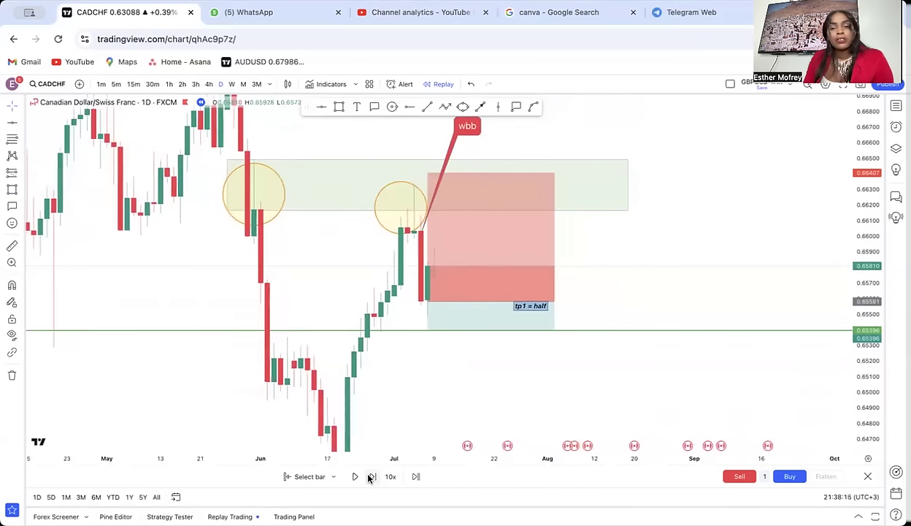
{"action": "left_click", "coordinate": [371, 476]}
{"action": "left_click", "coordinate": [371, 476]}
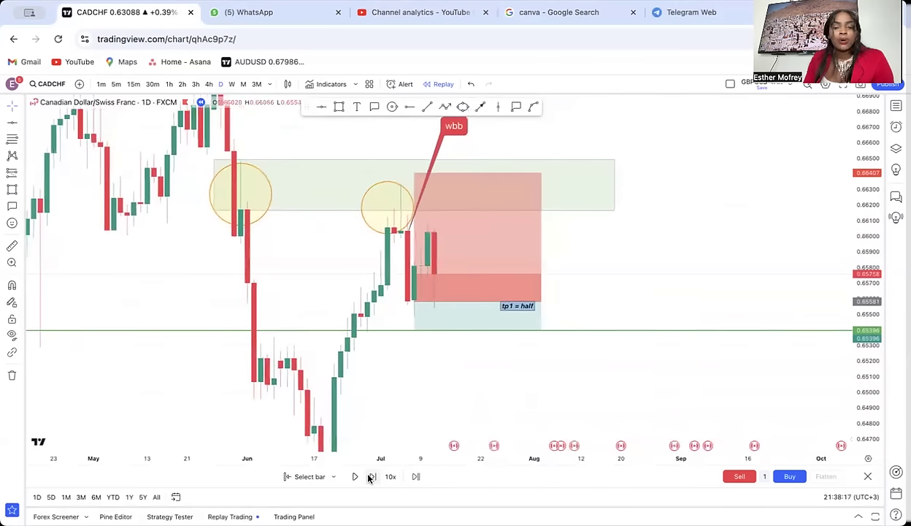
{"action": "left_click", "coordinate": [371, 476]}
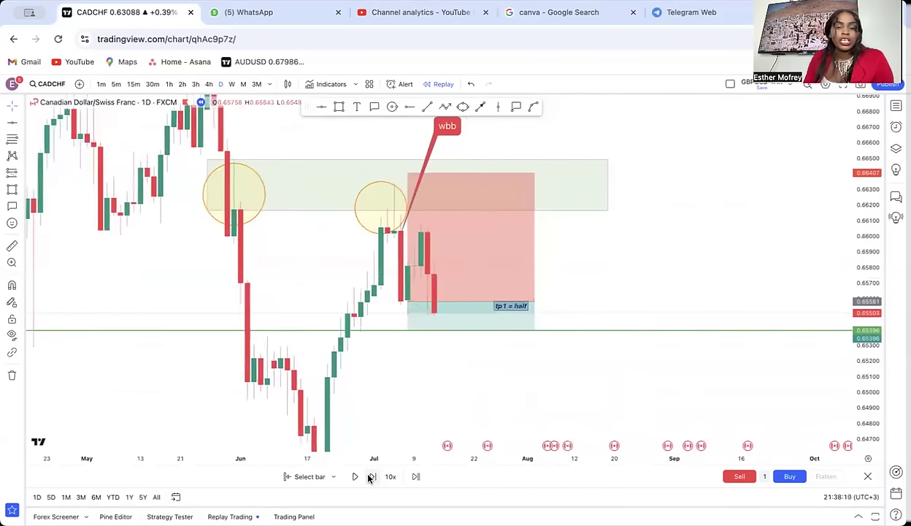
{"action": "left_click", "coordinate": [371, 476]}
Step: Move the short position clear of the candles to 20 Aug–16 Sep '24 and advance the replay by one daily candle
{"action": "left_click", "coordinate": [468, 279]}
{"action": "left_click_drag", "start_coordinate": [468, 279], "coordinate": [650, 255]}
{"action": "left_click", "coordinate": [373, 476]}
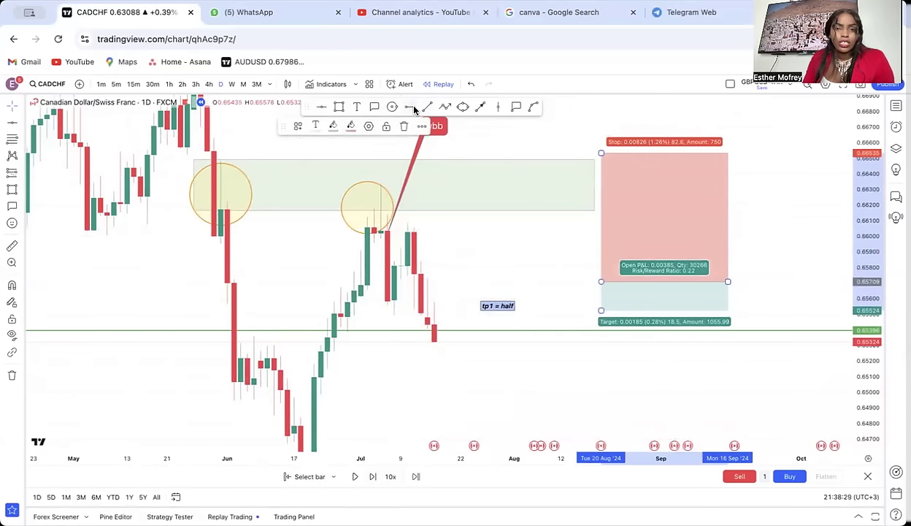
Step: Draw a horizontal ray at 0.65972 starting at 28 Jun '24, just below the small circle
{"action": "left_click", "coordinate": [350, 234]}
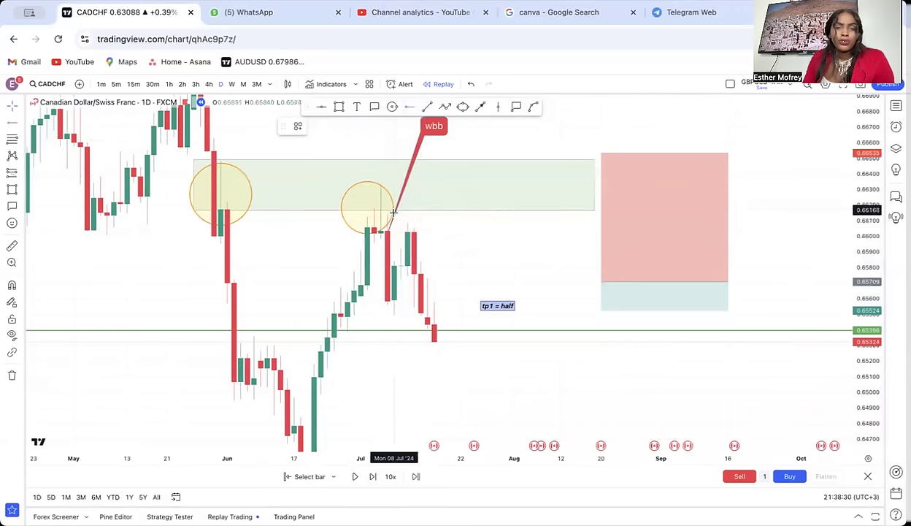
{"action": "left_click", "coordinate": [353, 240]}
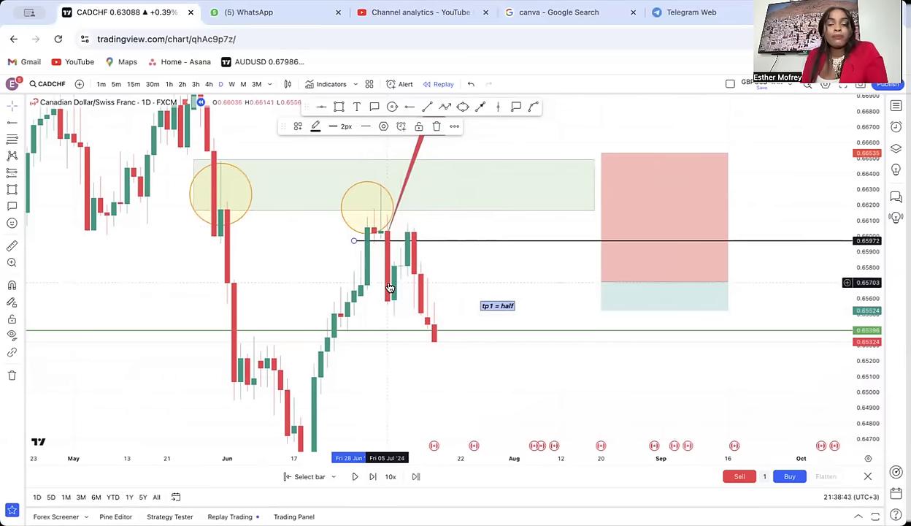
Step: Move the short position beside the latest candle with entry at 0.65327 and extend its target to 0.64352, near the neckline
{"action": "left_click_drag", "start_coordinate": [484, 297], "coordinate": [508, 178]}
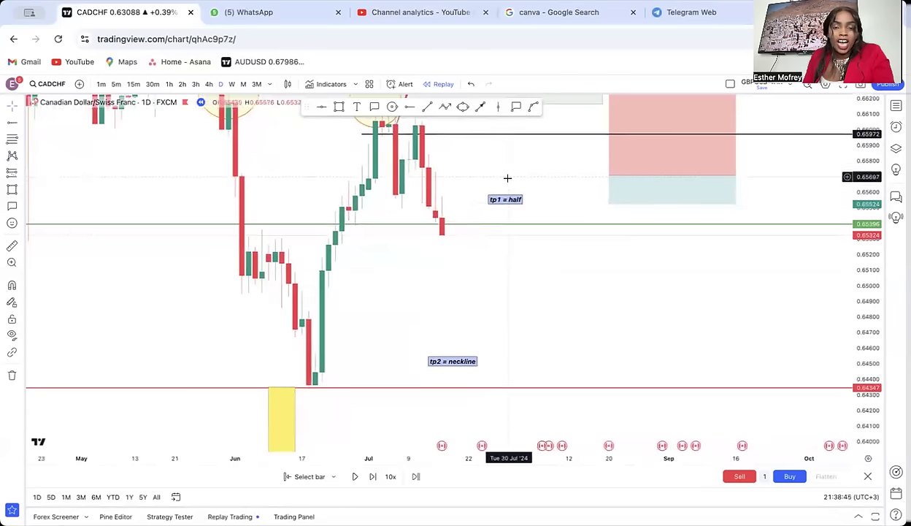
{"action": "left_click_drag", "start_coordinate": [642, 175], "coordinate": [478, 232]}
{"action": "left_click_drag", "start_coordinate": [620, 195], "coordinate": [622, 170]}
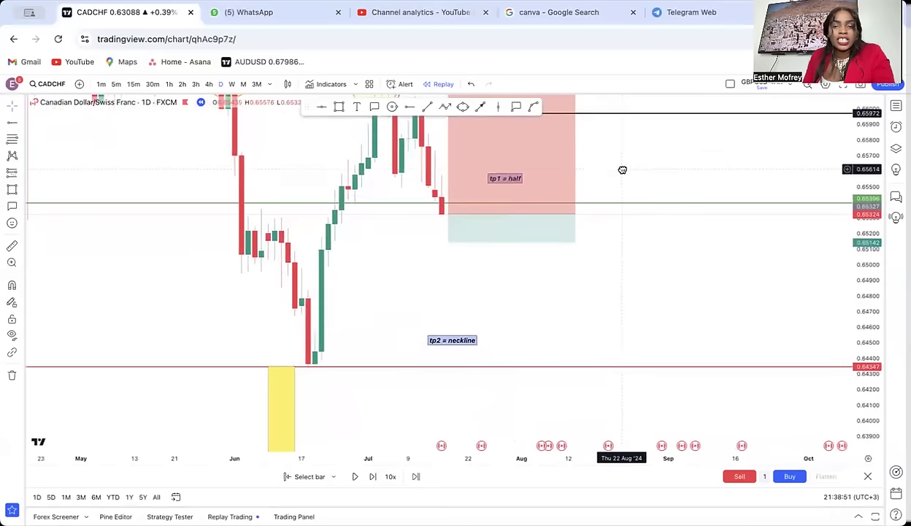
{"action": "left_click_drag", "start_coordinate": [448, 240], "coordinate": [468, 370]}
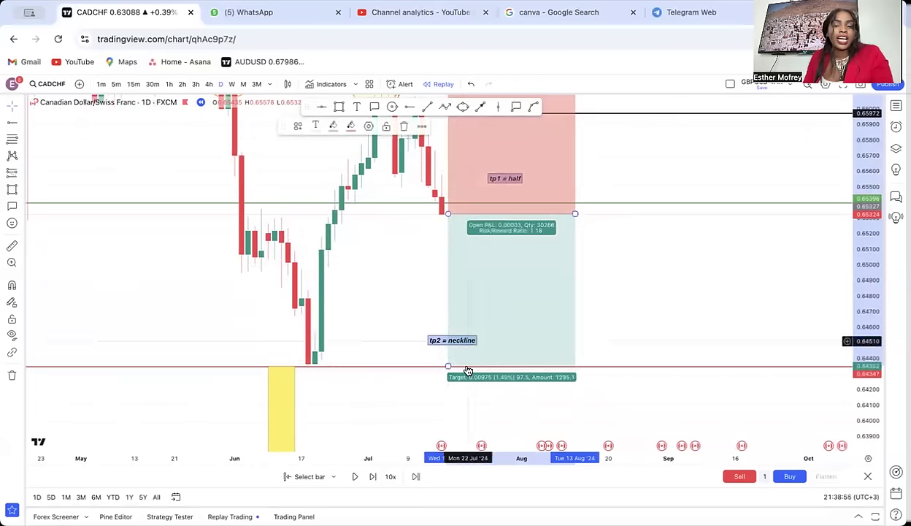
Step: Measure the price distance from the short position's entry down to the tp2 neckline
{"action": "left_click", "coordinate": [13, 245]}
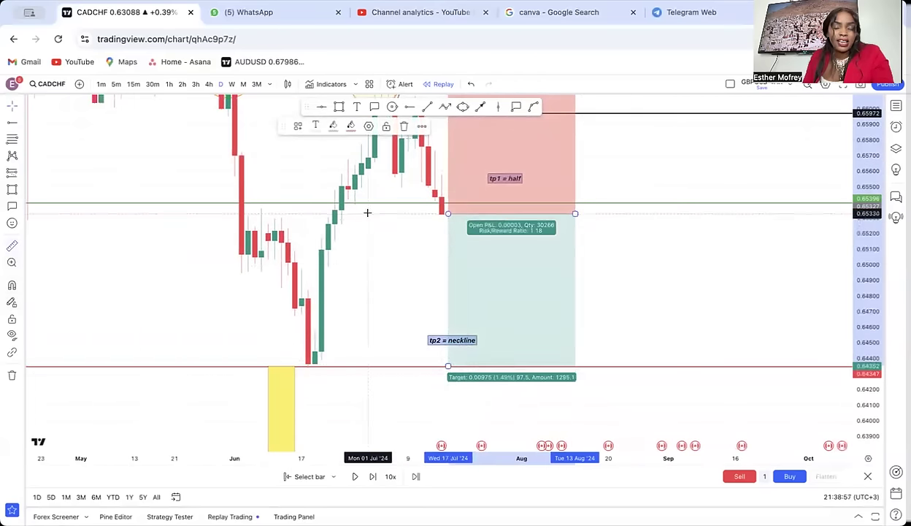
{"action": "left_click", "coordinate": [368, 213]}
{"action": "left_click", "coordinate": [531, 367]}
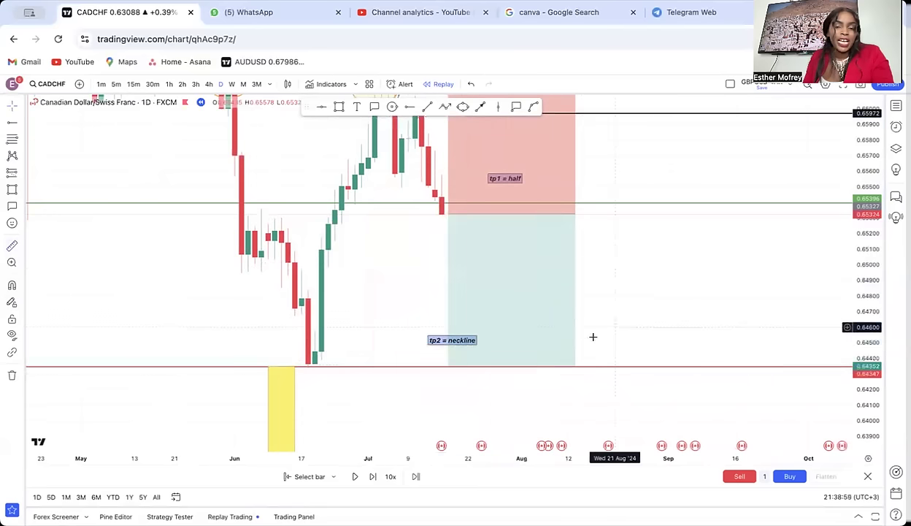
Step: Advance the replay by one daily candle and move the short position and tp2 label clear of it, placing the label at 26 Jun '24
{"action": "left_click", "coordinate": [371, 476]}
{"action": "left_click_drag", "start_coordinate": [458, 324], "coordinate": [499, 301]}
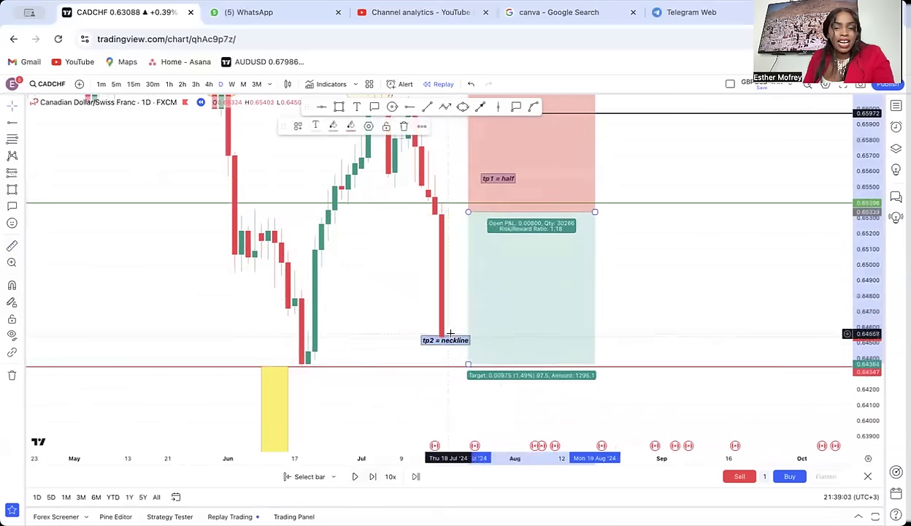
{"action": "left_click_drag", "start_coordinate": [443, 340], "coordinate": [364, 357]}
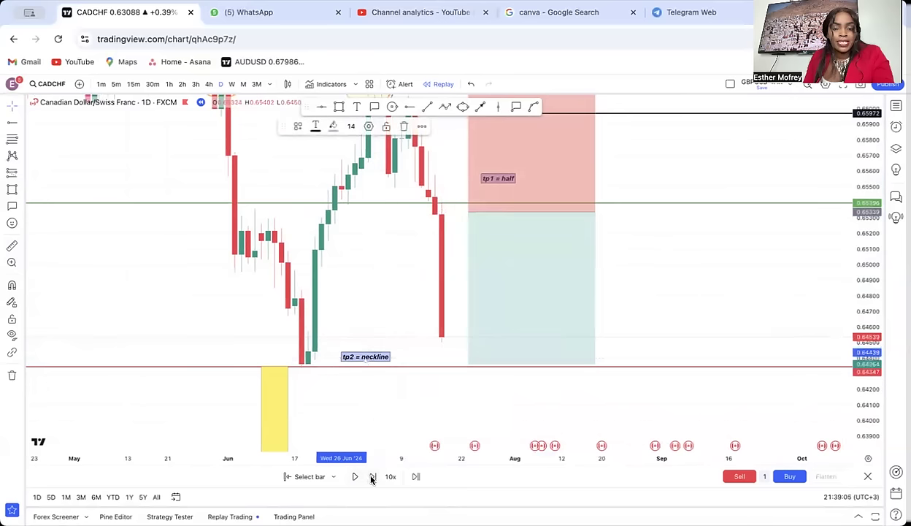
Step: Advance the replay by six daily candles to 25 Jul '24, following price through the tp2 neckline
{"action": "left_click", "coordinate": [371, 476]}
{"action": "left_click", "coordinate": [371, 476]}
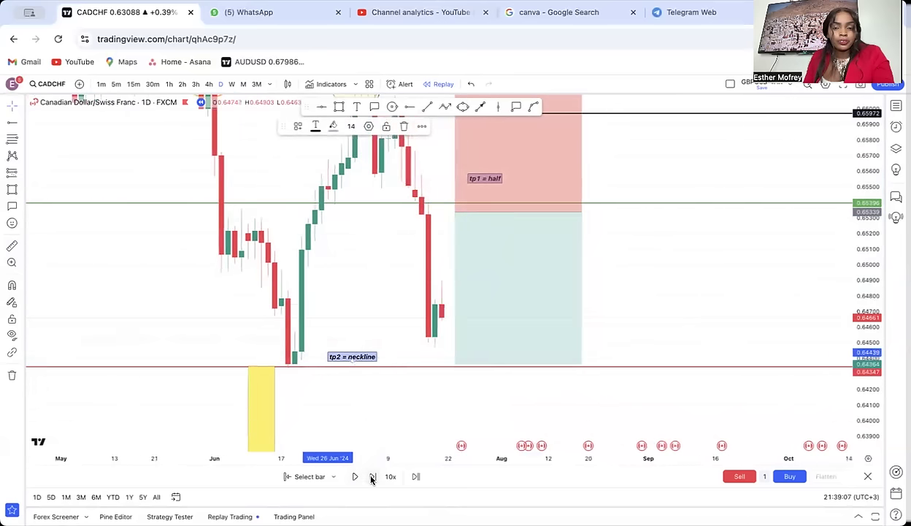
{"action": "left_click", "coordinate": [371, 476]}
{"action": "left_click", "coordinate": [371, 476]}
{"action": "left_click", "coordinate": [371, 476]}
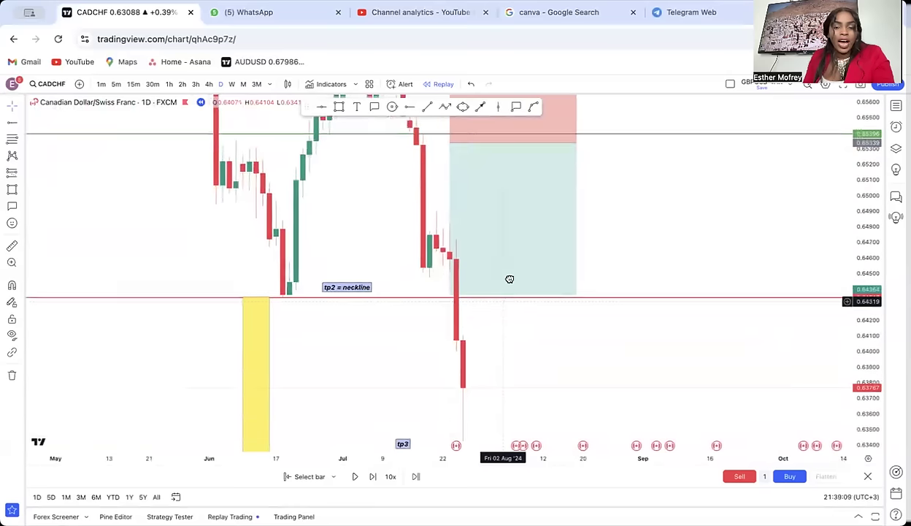
{"action": "left_click_drag", "start_coordinate": [510, 279], "coordinate": [514, 251]}
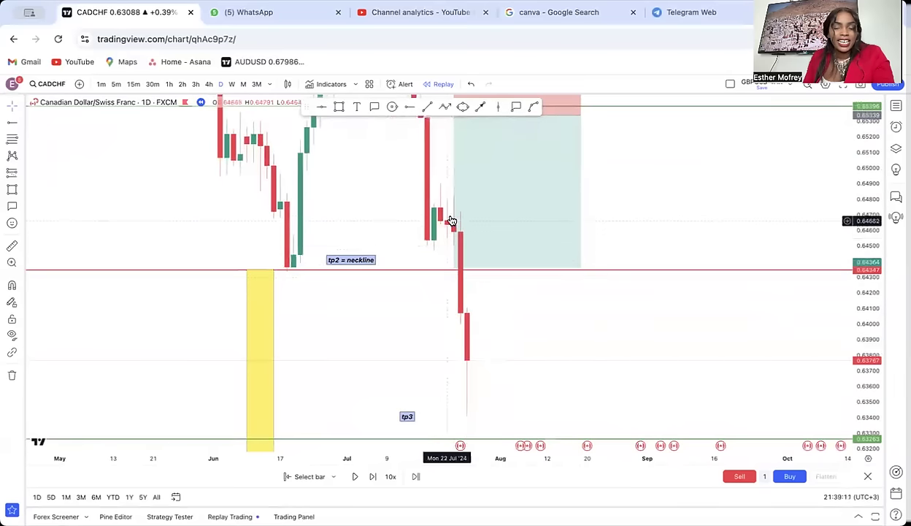
Step: Reposition the short position below the neckline, clear of the candles, with entry at 0.64080 and target at 0.63276 near the tp3 line
{"action": "left_click_drag", "start_coordinate": [634, 220], "coordinate": [647, 252]}
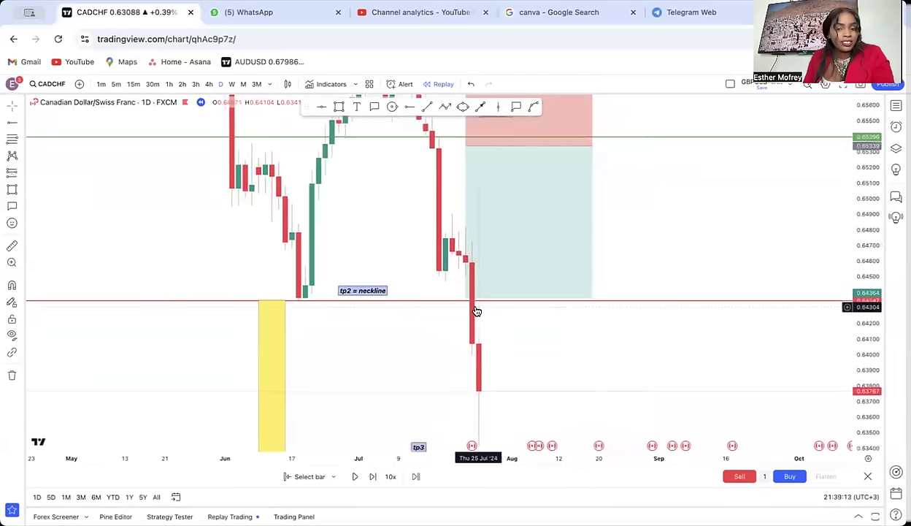
{"action": "left_click_drag", "start_coordinate": [513, 256], "coordinate": [522, 450]}
{"action": "left_click_drag", "start_coordinate": [624, 421], "coordinate": [619, 252]}
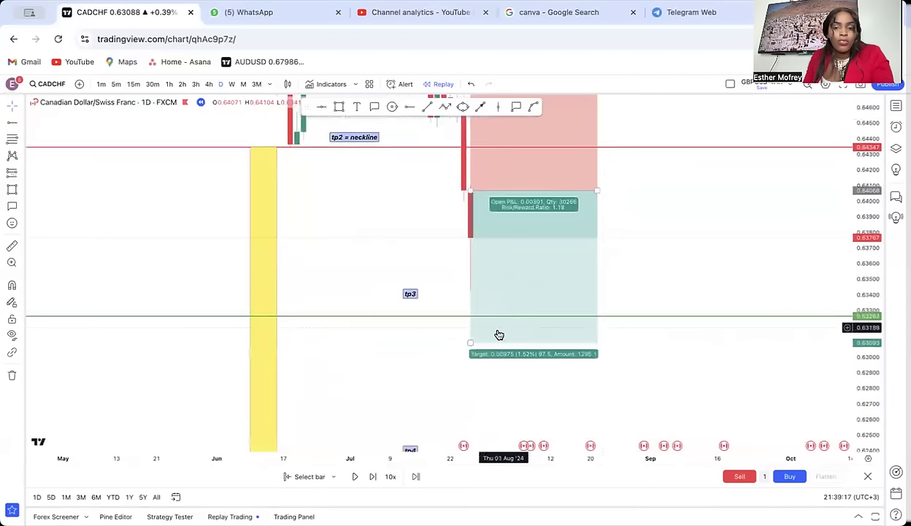
{"action": "left_click_drag", "start_coordinate": [472, 346], "coordinate": [473, 318]}
{"action": "left_click_drag", "start_coordinate": [515, 296], "coordinate": [536, 293]}
{"action": "left_click_drag", "start_coordinate": [674, 272], "coordinate": [661, 226]}
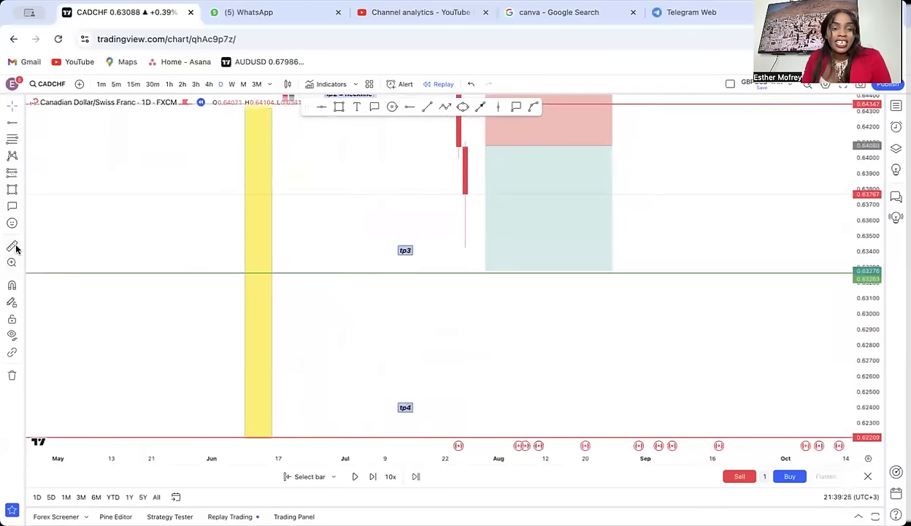
Step: Measure the price distance from the repositioned short entry down to the tp3 line
{"action": "left_click", "coordinate": [370, 144], "text": "shift"}
{"action": "left_click", "coordinate": [525, 270]}
{"action": "left_click", "coordinate": [538, 306]}
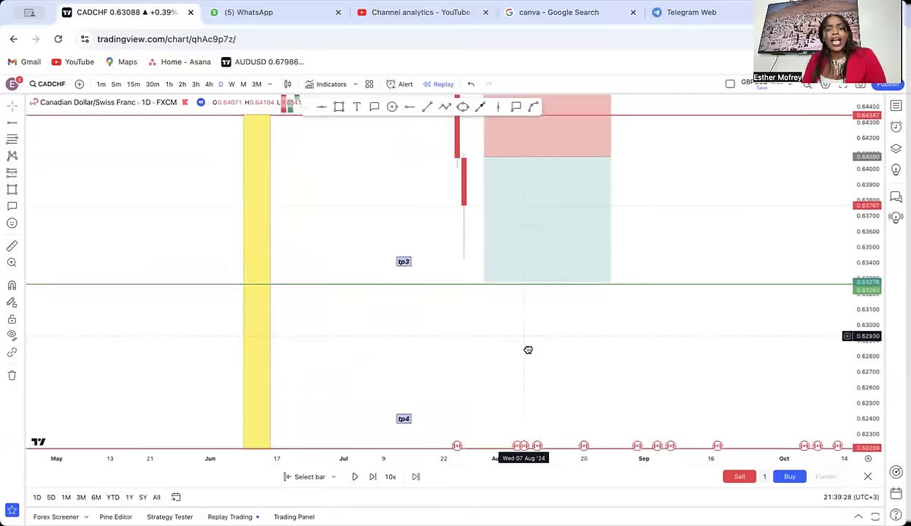
Step: Advance the replay by seven daily candles to 5 Aug '24 and compress the price scale to review the move through tp3 and tp4
{"action": "left_click", "coordinate": [371, 476]}
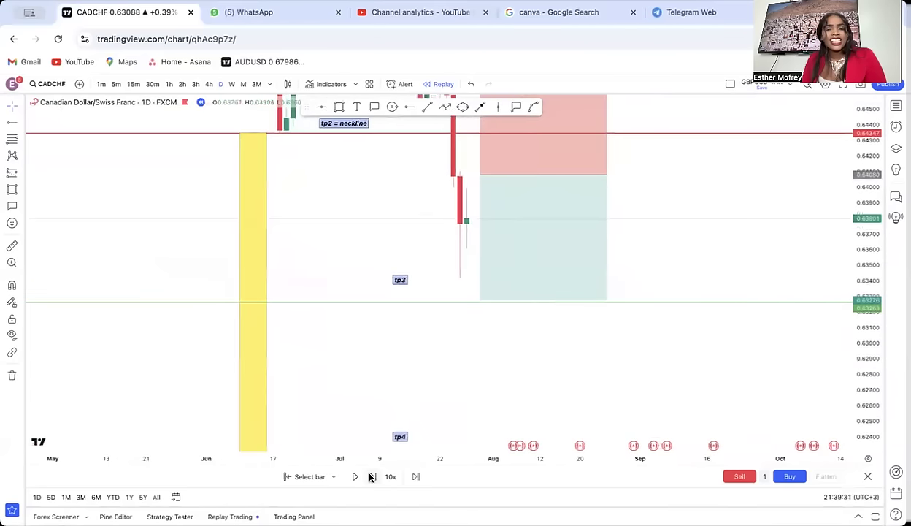
{"action": "left_click", "coordinate": [371, 476]}
{"action": "left_click", "coordinate": [371, 476]}
{"action": "left_click", "coordinate": [371, 476]}
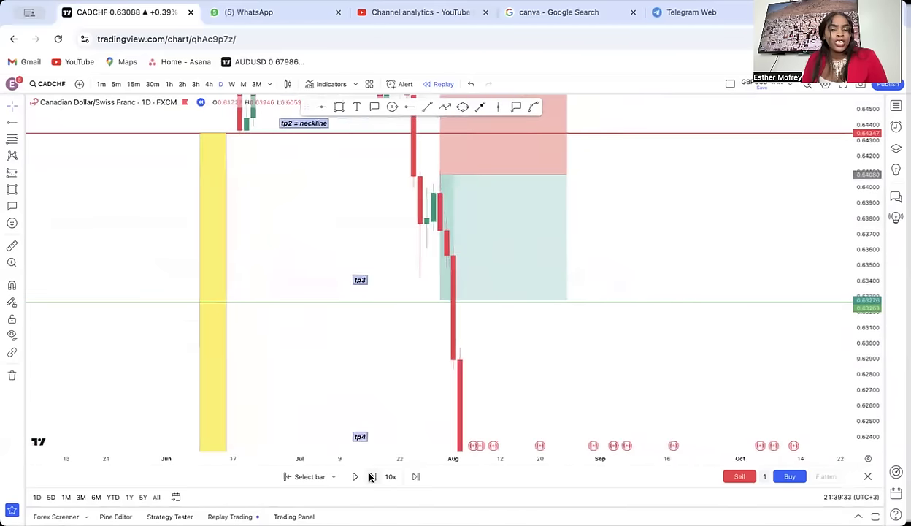
{"action": "left_click_drag", "start_coordinate": [653, 323], "coordinate": [716, 212]}
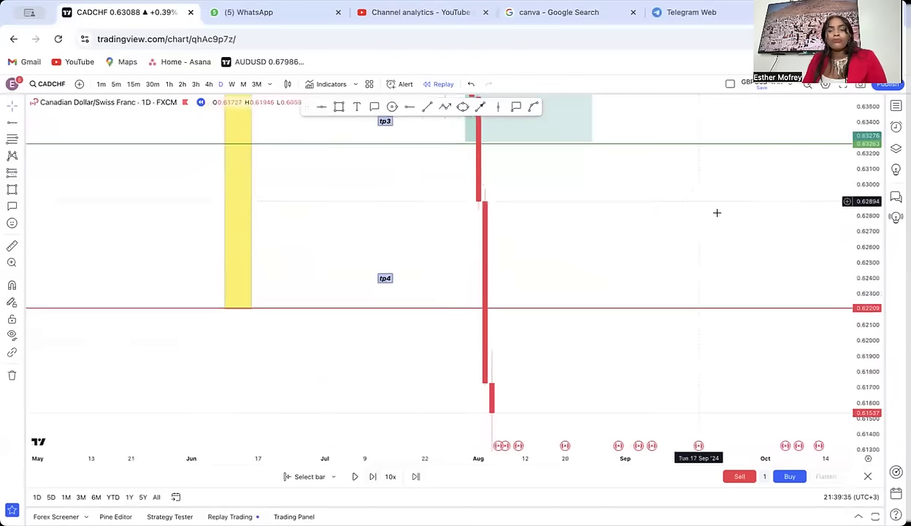
{"action": "left_click_drag", "start_coordinate": [869, 200], "coordinate": [728, 468]}
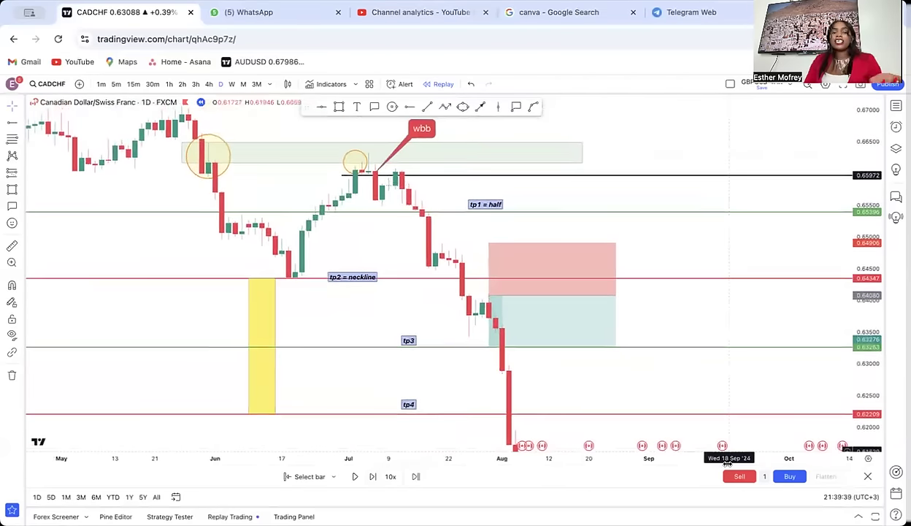